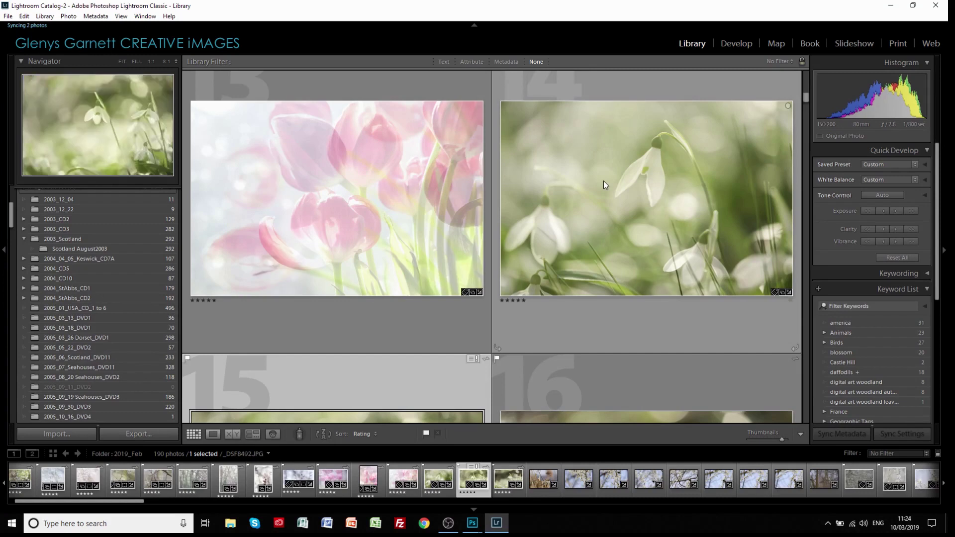
Show the external editing options for the single snowdrop photo, and switch to Photoshop with its two open snowdrop documents
{"action": "mouse_move", "coordinate": [603, 180]}
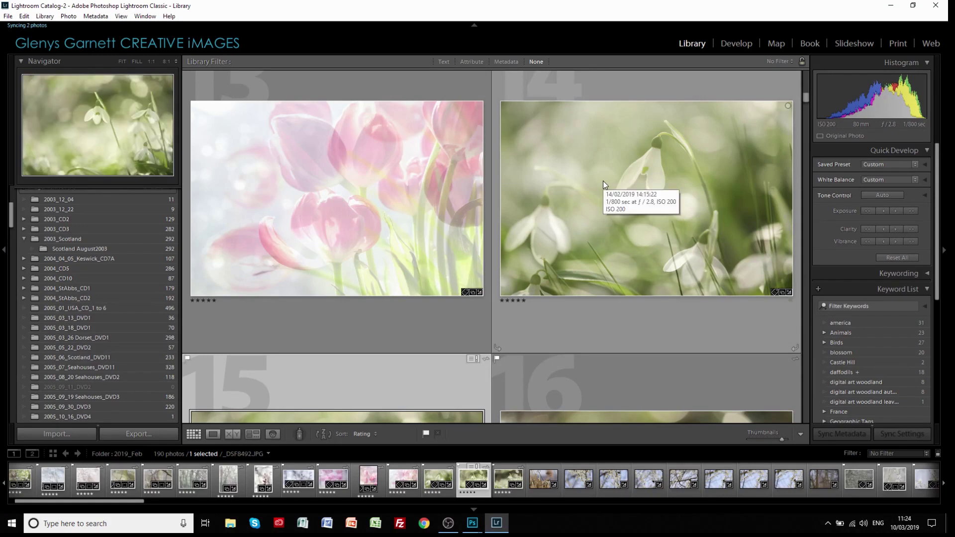
{"action": "right_click", "coordinate": [603, 181]}
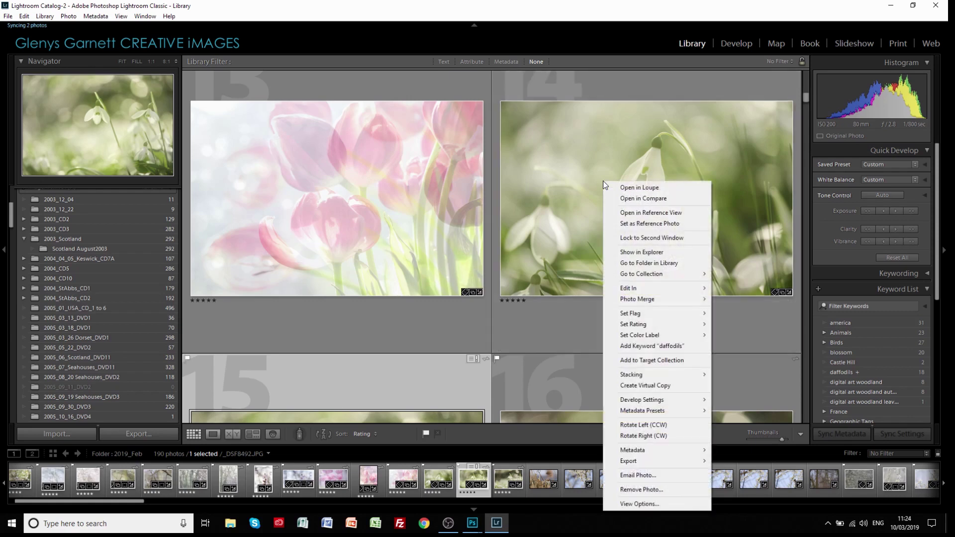
{"action": "mouse_move", "coordinate": [647, 292]}
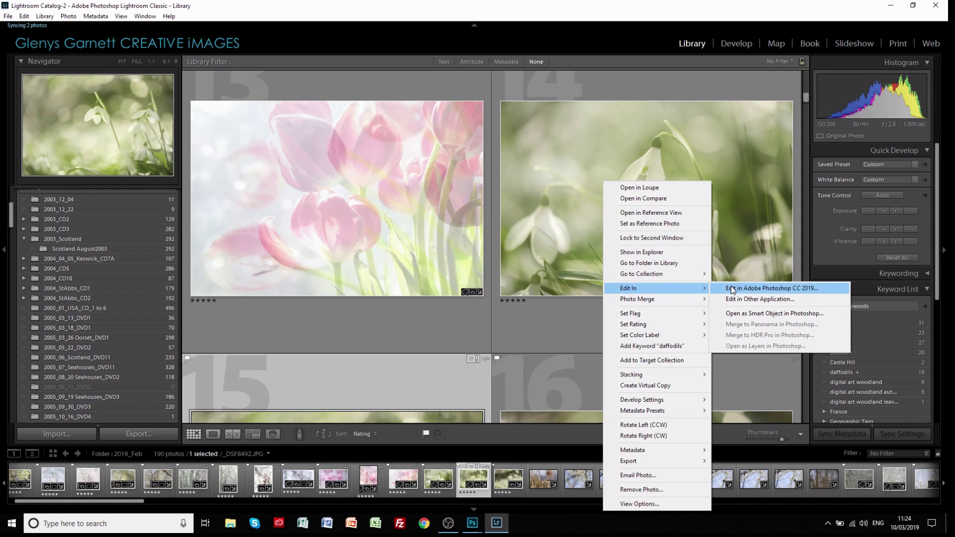
{"action": "left_click", "coordinate": [893, 7]}
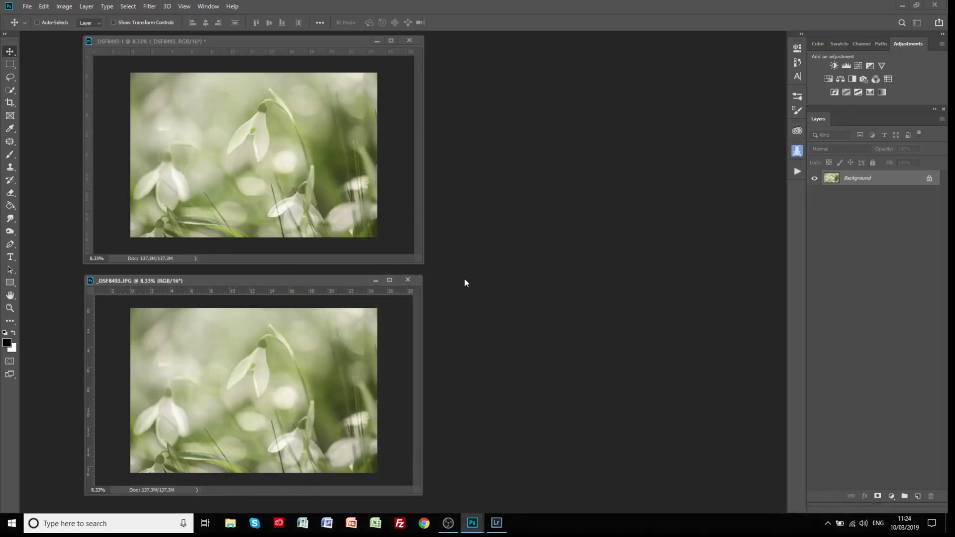
Compare the layer of the _DSF8493-1 document with the layer of the _DSF8493.JPG document
{"action": "left_click", "coordinate": [322, 42]}
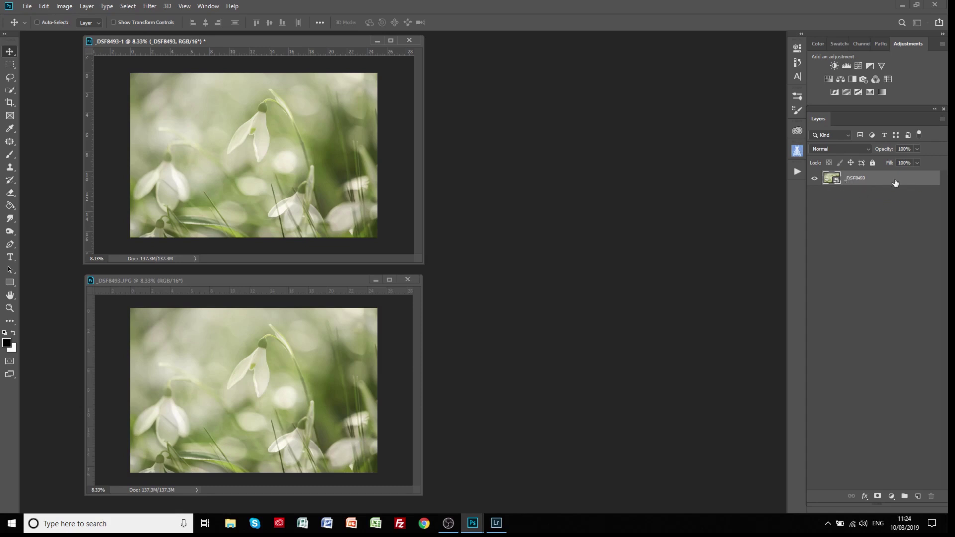
{"action": "left_click", "coordinate": [306, 282]}
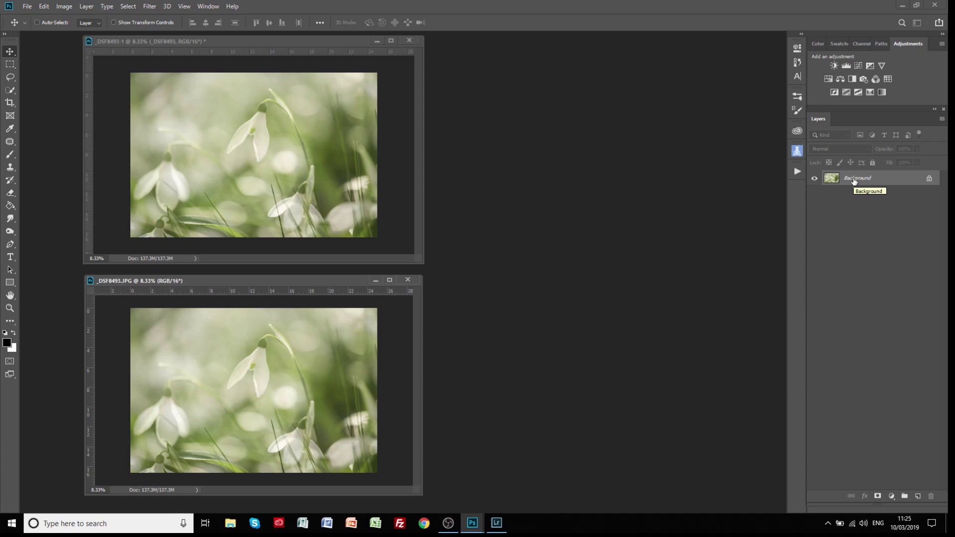
{"action": "left_click", "coordinate": [338, 41]}
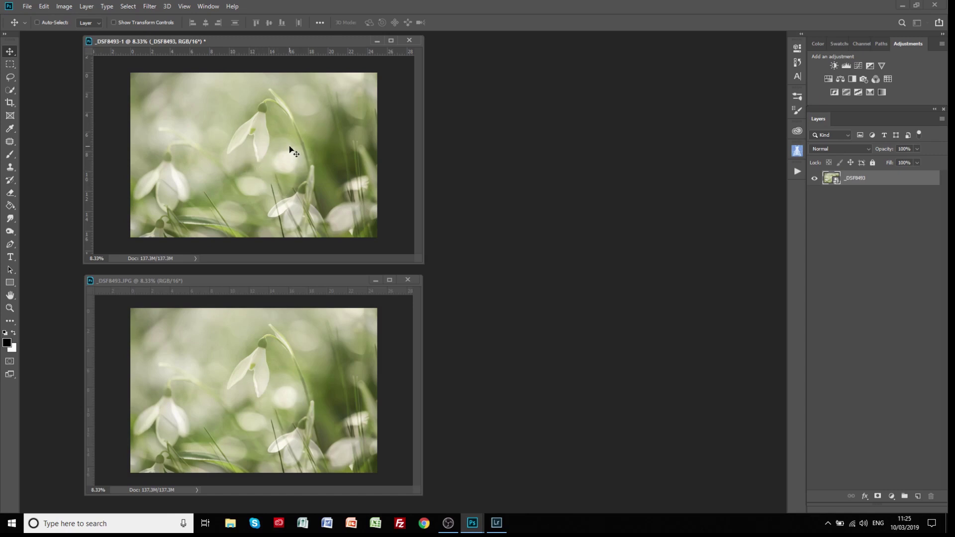
Open the _DSF8493-1 document's smart object in Camera Raw and set its exposure to +0.65
{"action": "double_click", "coordinate": [836, 182]}
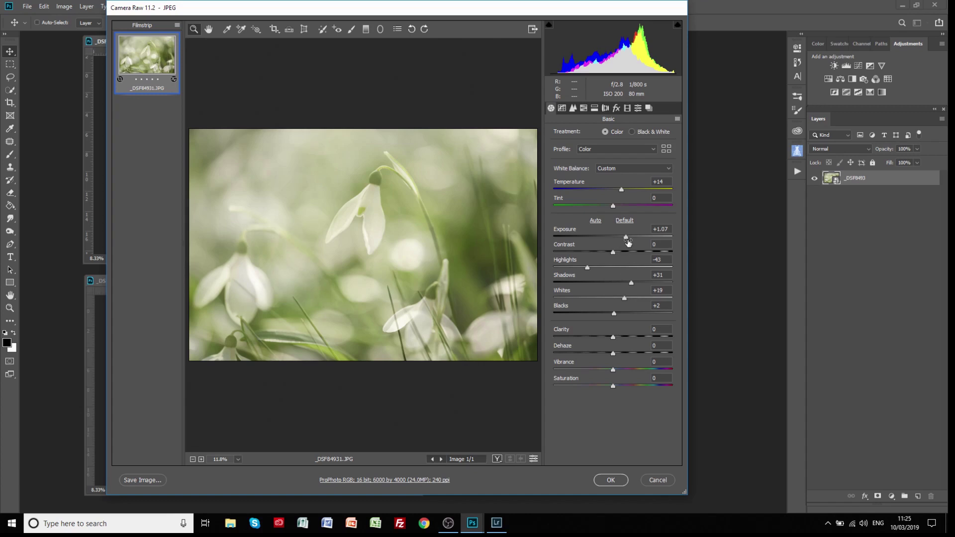
{"action": "left_click_drag", "start_coordinate": [627, 241], "coordinate": [622, 240]}
{"action": "left_click", "coordinate": [616, 480]}
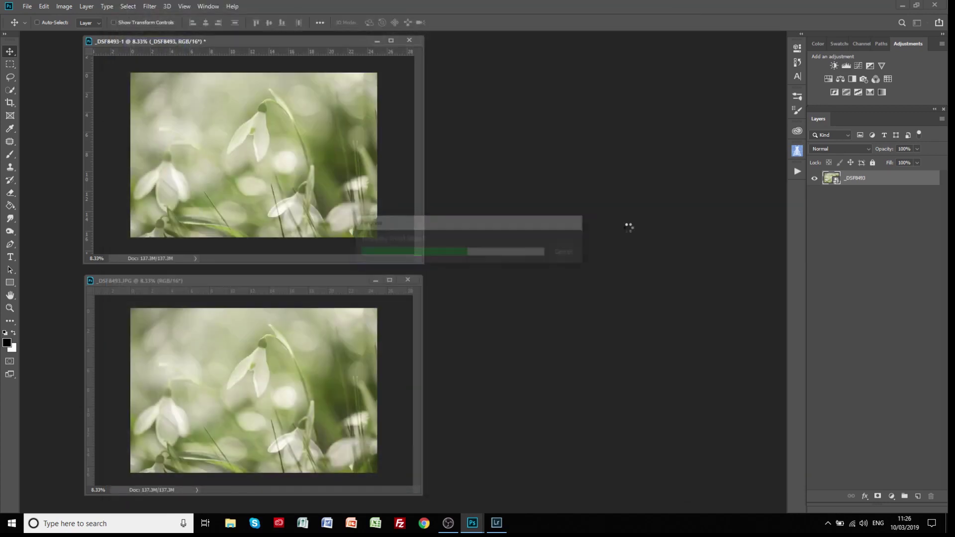
Duplicate the Background layer in the _DSF8493.JPG document
{"action": "left_click", "coordinate": [333, 281]}
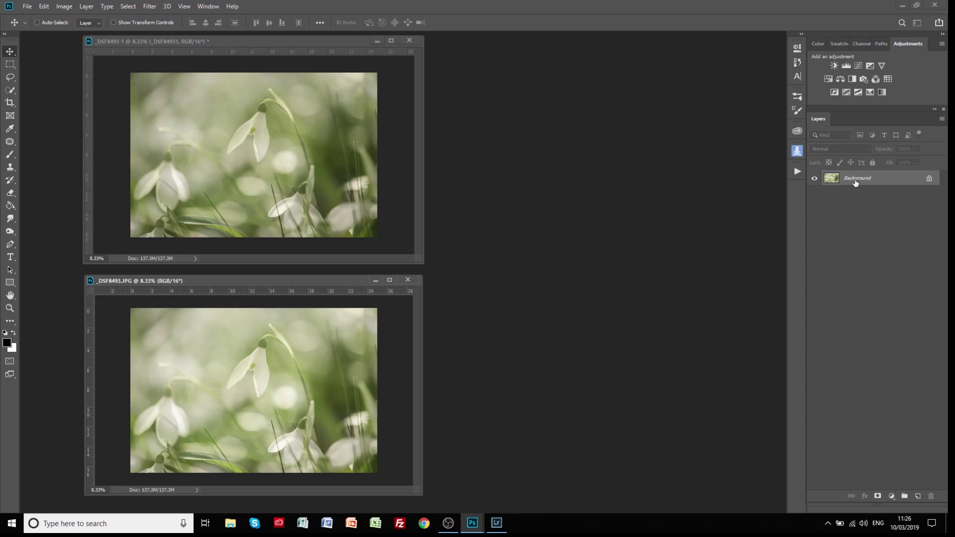
{"action": "key", "text": "ctrl+j"}
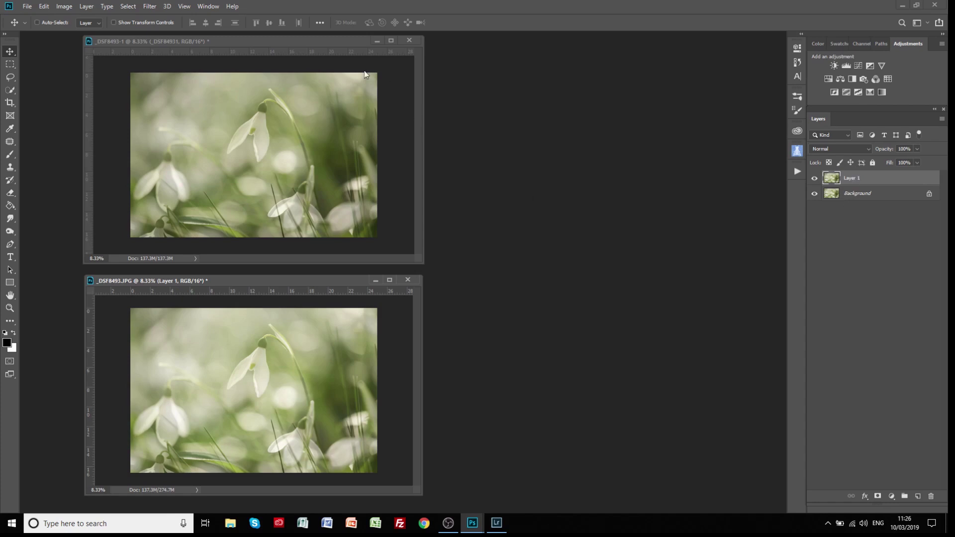
Add a large Camera Raw radial filter around the main snowdrop in the _DSF8493-1 smart object, with exposure +0.50
{"action": "left_click", "coordinate": [324, 43]}
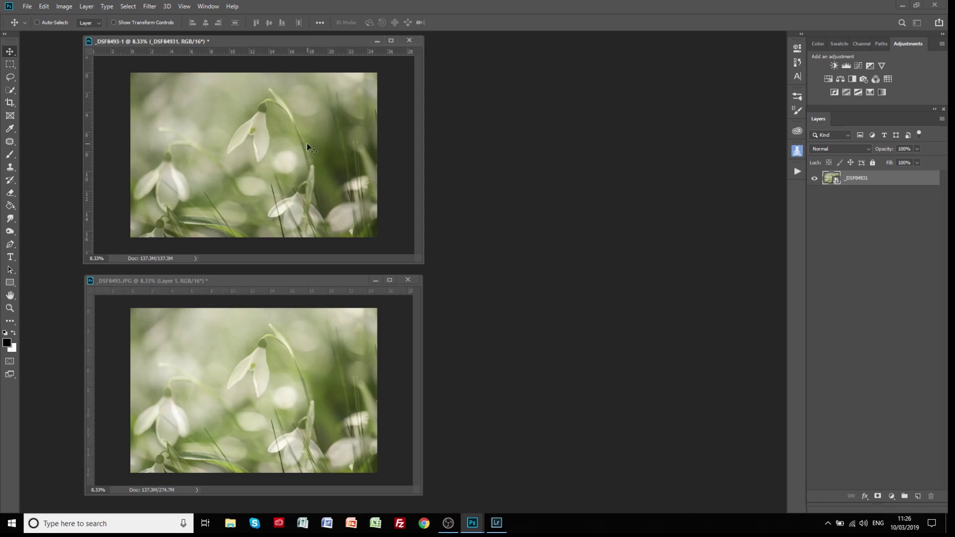
{"action": "double_click", "coordinate": [836, 181]}
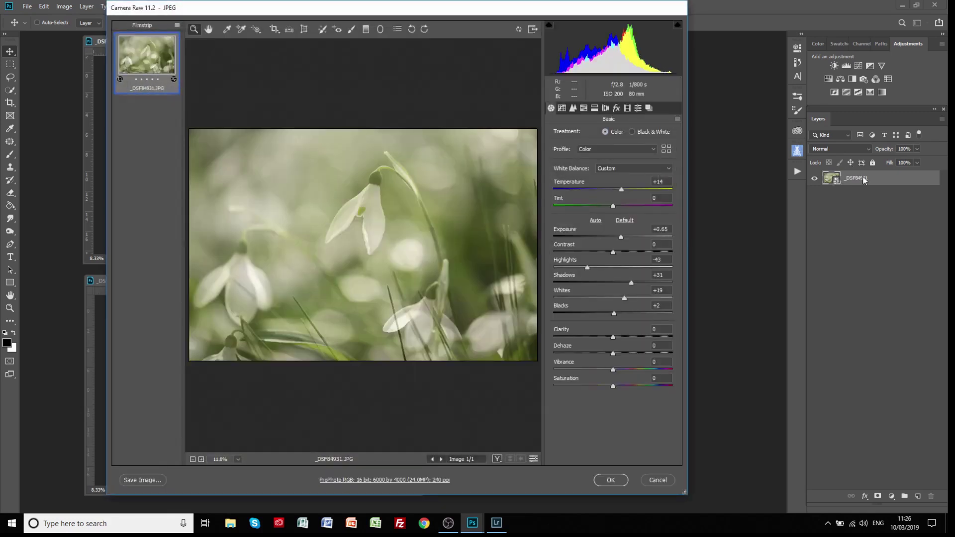
{"action": "left_click", "coordinate": [381, 30]}
{"action": "left_click", "coordinate": [381, 30]}
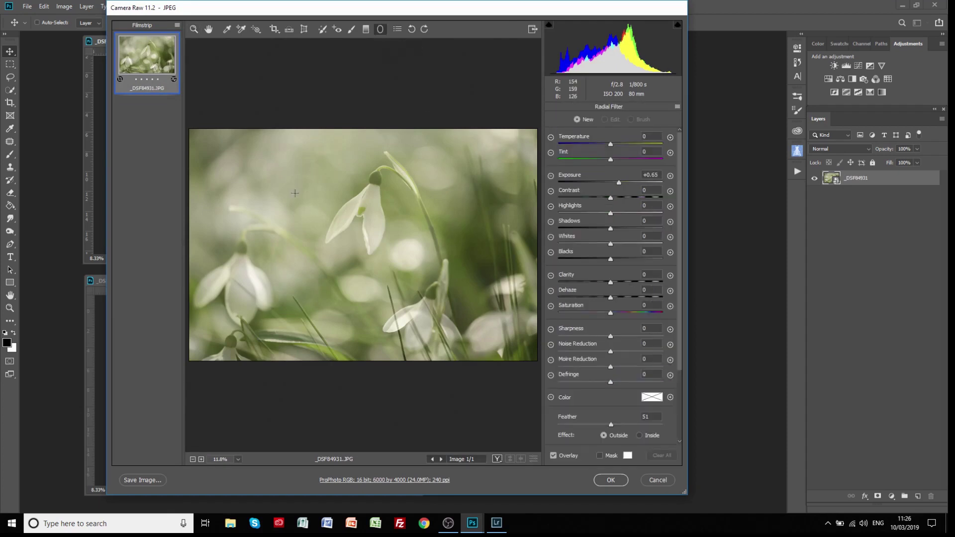
{"action": "mouse_move", "coordinate": [280, 176]}
{"action": "left_mouse_down"}
{"action": "mouse_move", "coordinate": [409, 248]}
{"action": "mouse_move", "coordinate": [384, 244]}
{"action": "left_mouse_up"}
{"action": "left_click_drag", "start_coordinate": [280, 176], "coordinate": [364, 244]}
{"action": "double_click", "coordinate": [619, 182]}
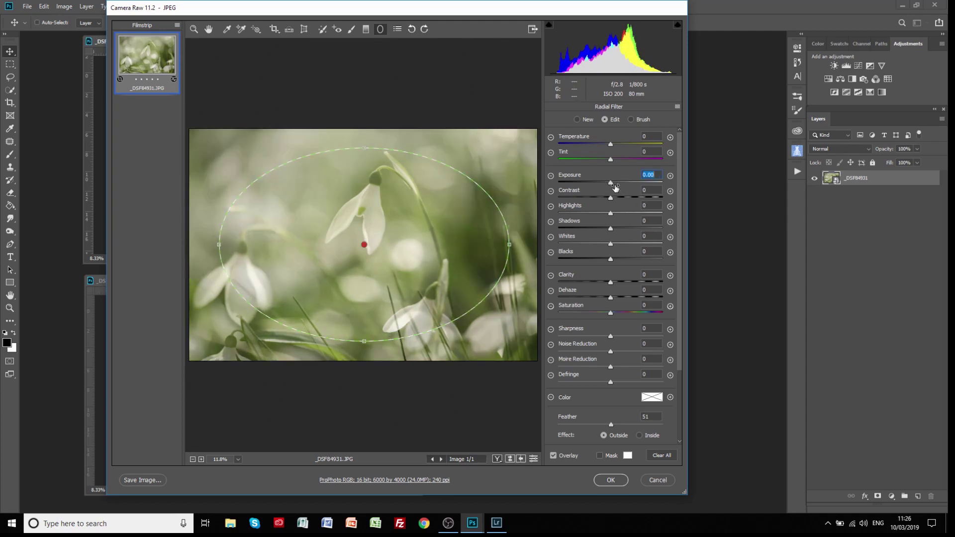
{"action": "left_click_drag", "start_coordinate": [611, 182], "coordinate": [618, 184]}
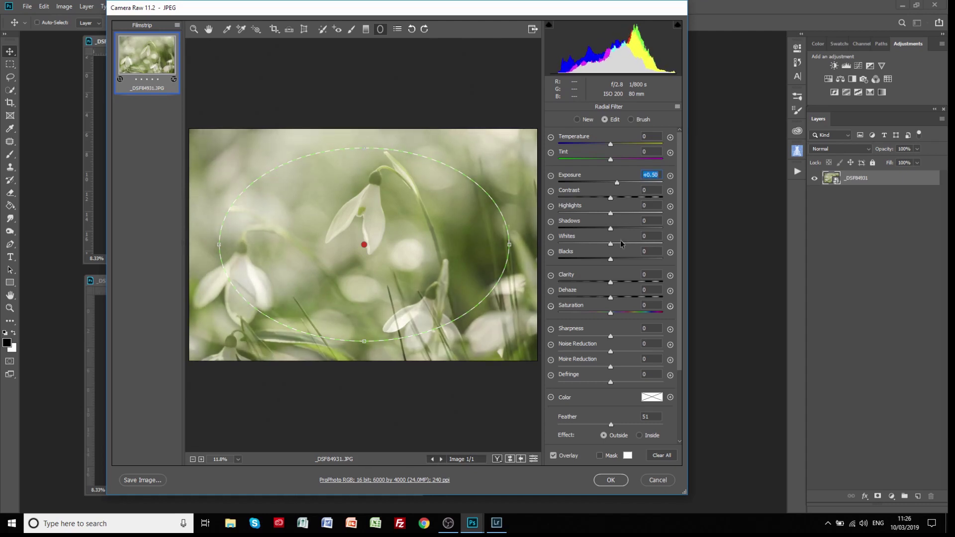
{"action": "left_click", "coordinate": [612, 480]}
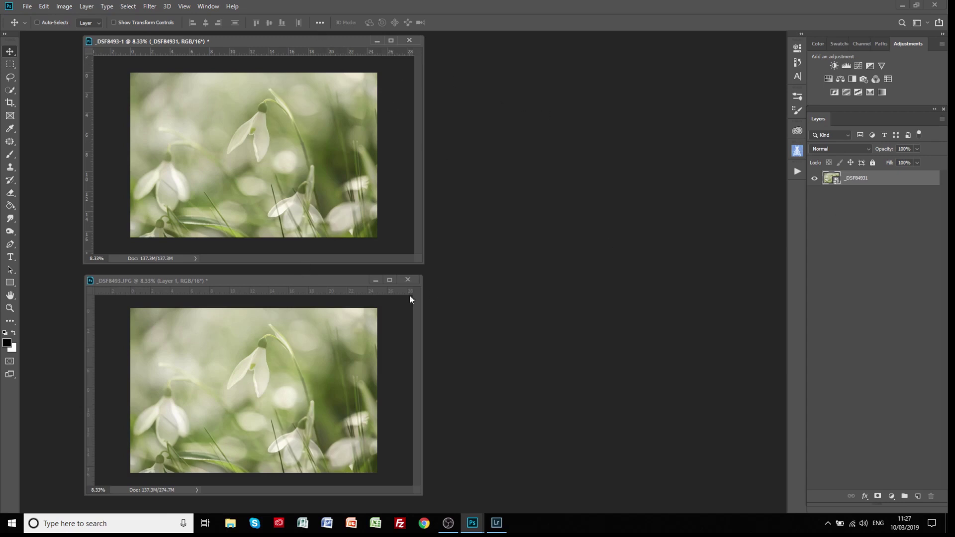
Convert Layer 1 of the _DSF8493.JPG document for smart filters
{"action": "left_click", "coordinate": [332, 282]}
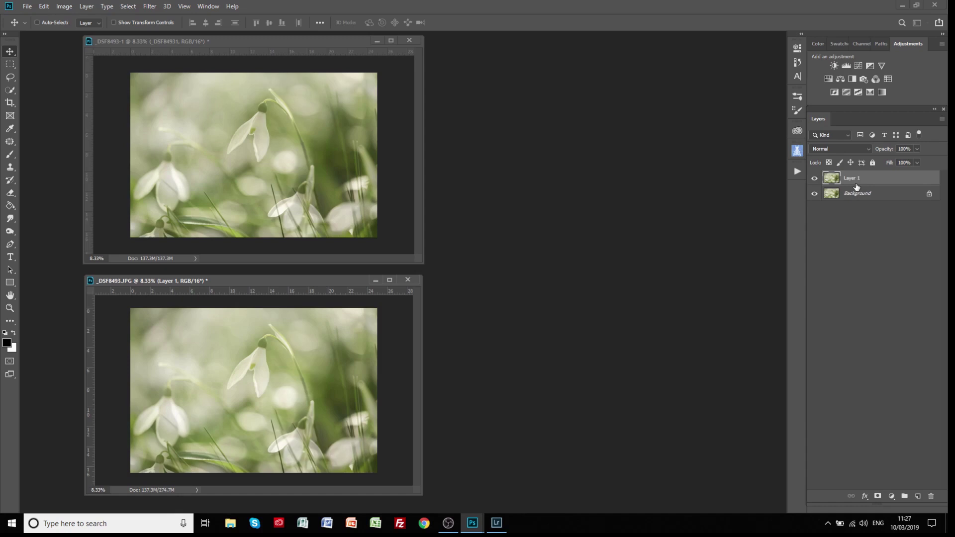
{"action": "left_click", "coordinate": [343, 46]}
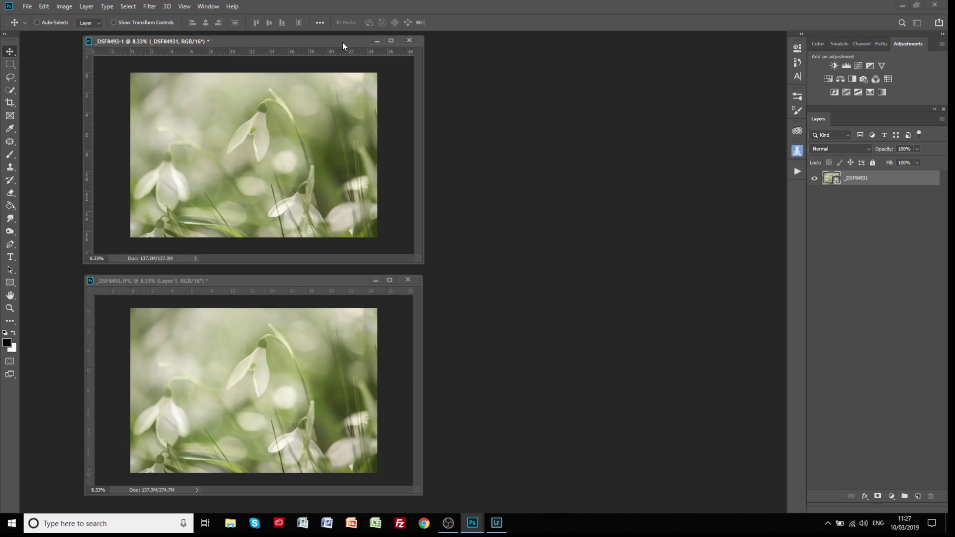
{"action": "left_click", "coordinate": [336, 281]}
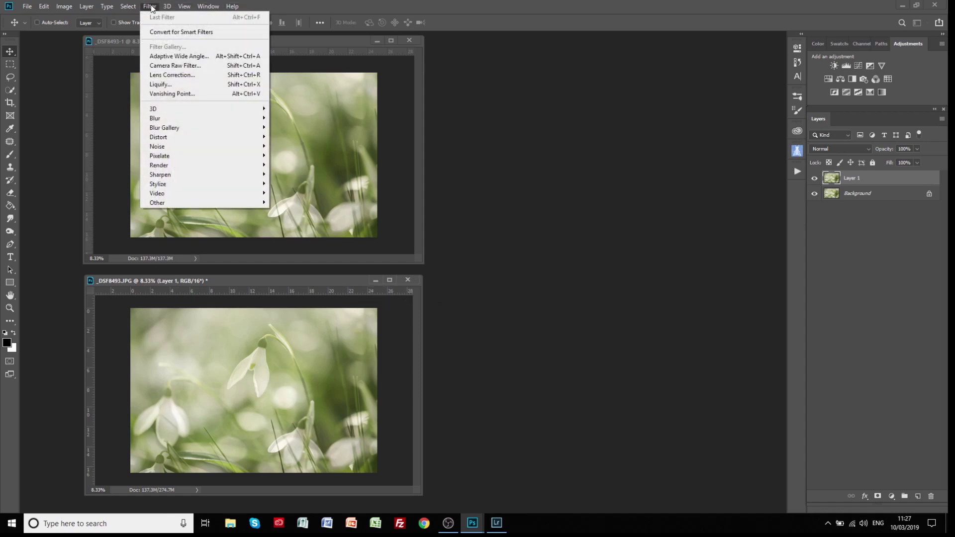
{"action": "left_click", "coordinate": [174, 32]}
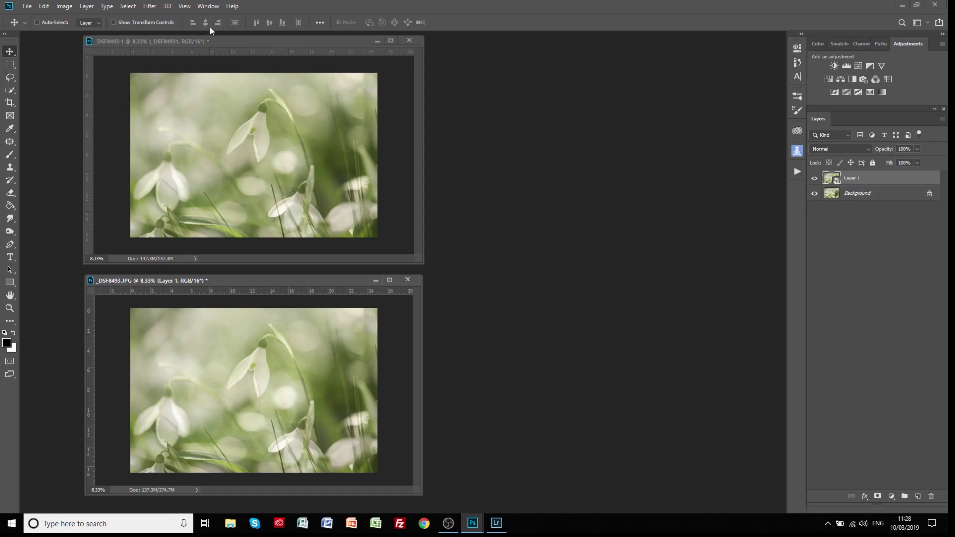
Try an exposure of +0.05 on Layer 1 with the Camera Raw Filter, and cancel the filter
{"action": "left_click", "coordinate": [151, 8]}
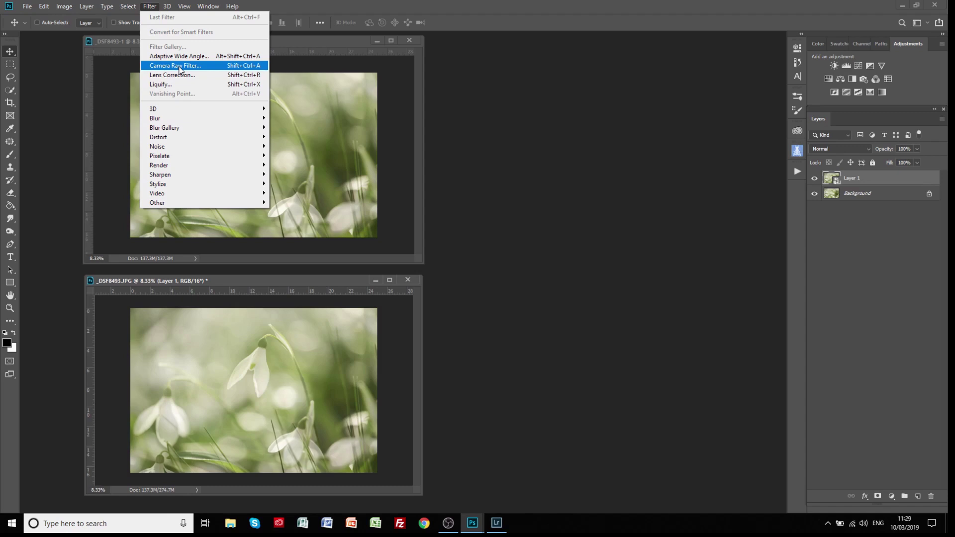
{"action": "left_click", "coordinate": [180, 70]}
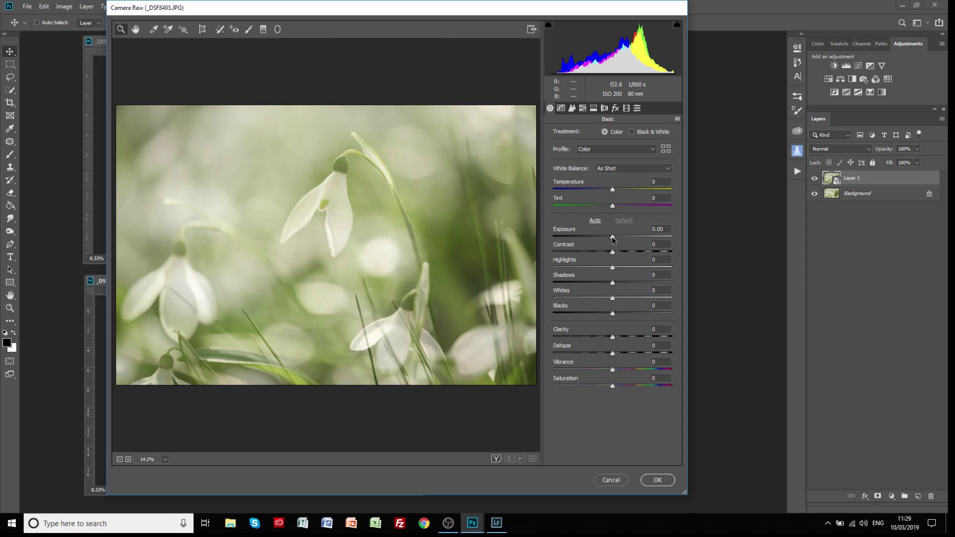
{"action": "mouse_move", "coordinate": [612, 237]}
{"action": "left_mouse_down"}
{"action": "mouse_move", "coordinate": [604, 237]}
{"action": "mouse_move", "coordinate": [622, 240]}
{"action": "mouse_move", "coordinate": [608, 239]}
{"action": "mouse_move", "coordinate": [613, 247]}
{"action": "left_mouse_up"}
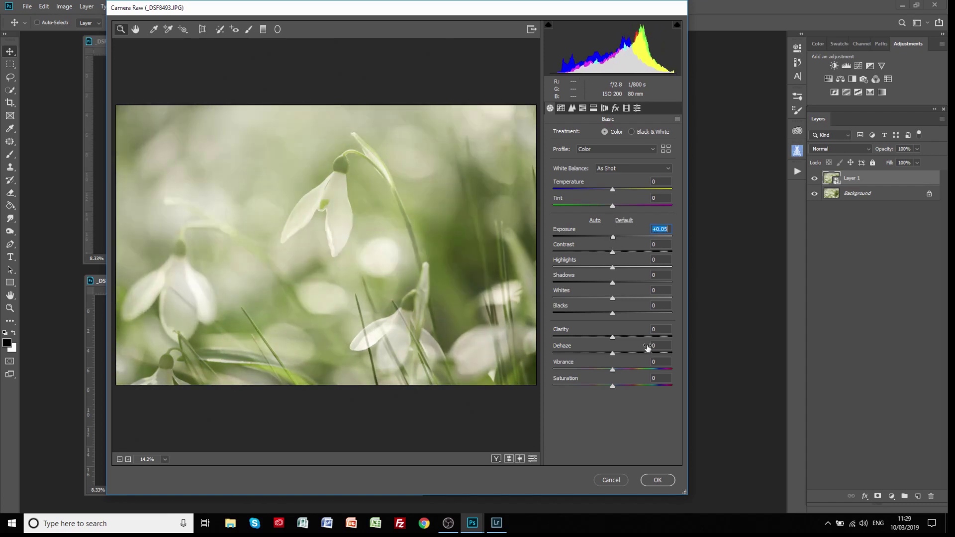
{"action": "left_click", "coordinate": [622, 482]}
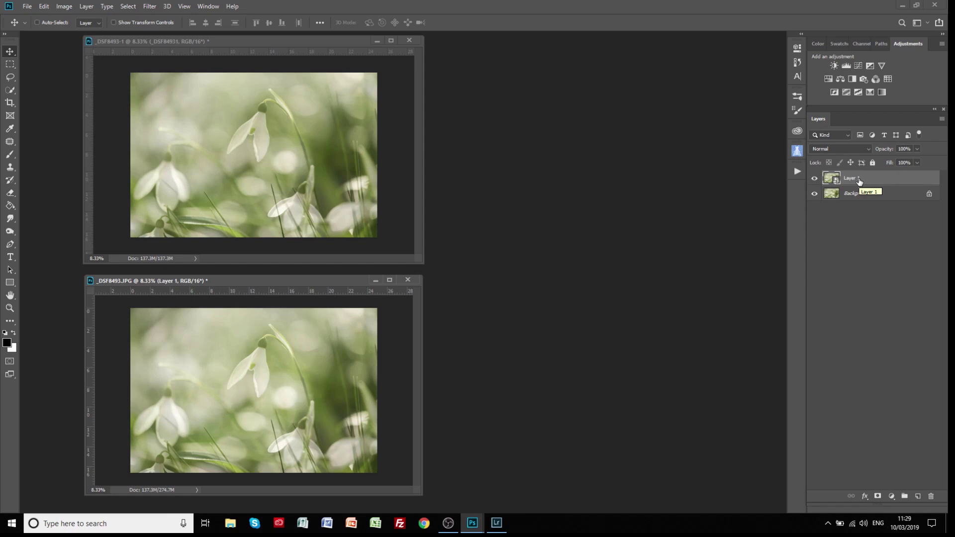
Delete Layer 1 from the _DSF8493.JPG document
{"action": "right_click", "coordinate": [859, 181]}
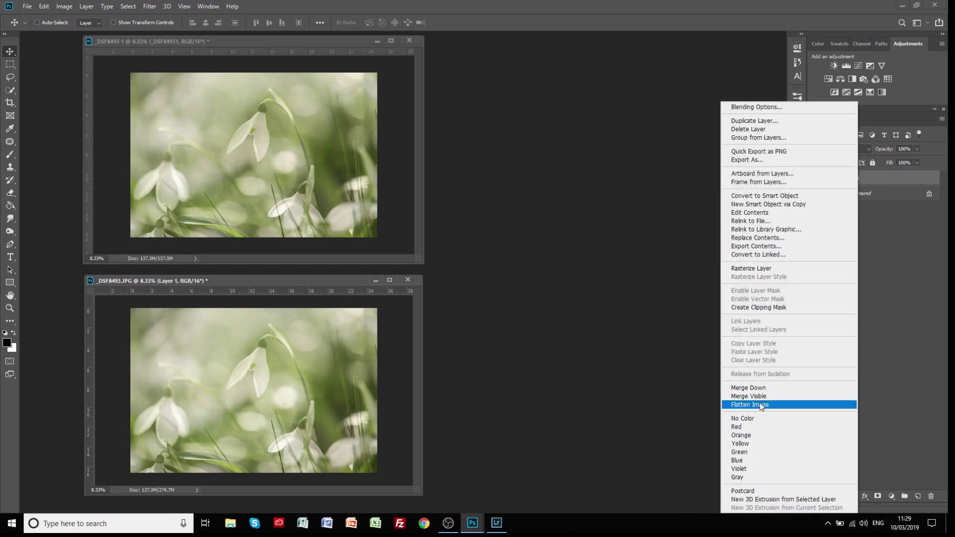
{"action": "left_click", "coordinate": [751, 130]}
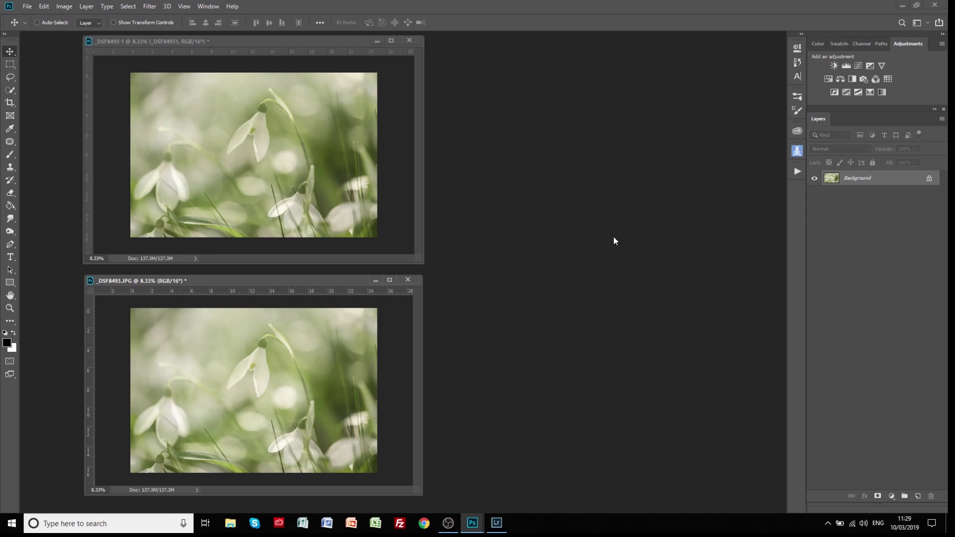
Duplicate the Background layer of the _DSF8493.JPG document and rename the copy "Clone"
{"action": "left_click", "coordinate": [324, 41]}
{"action": "left_click_drag", "start_coordinate": [324, 42], "coordinate": [325, 45]}
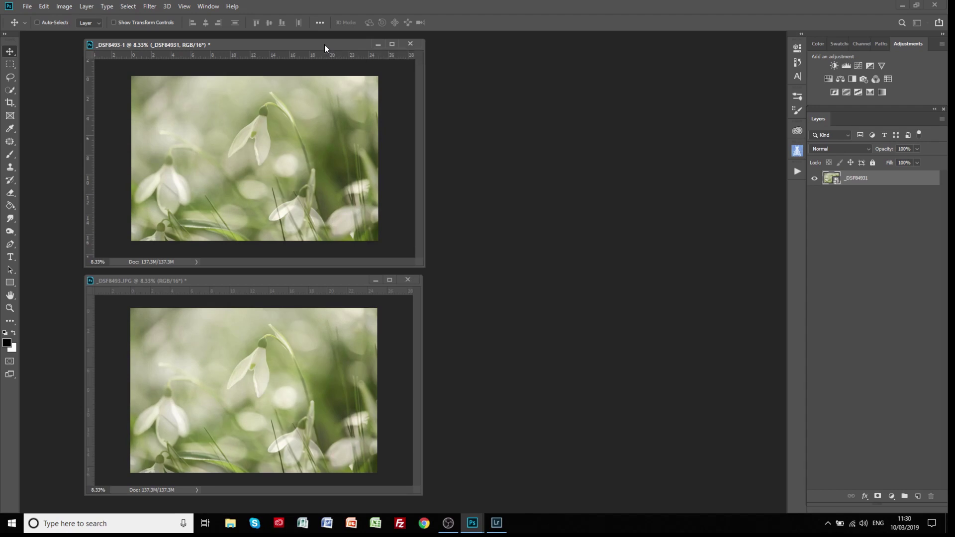
{"action": "left_click", "coordinate": [335, 283]}
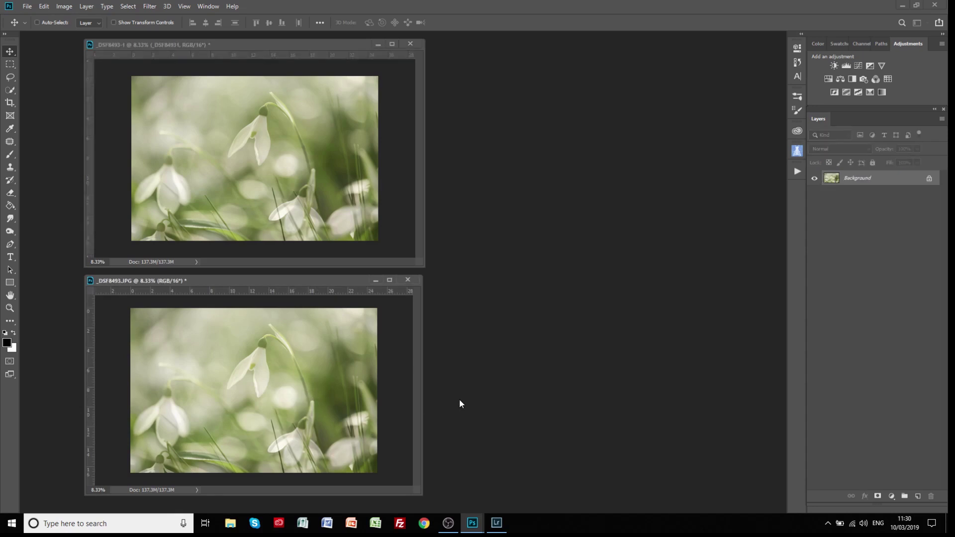
{"action": "key", "text": "ctrl+j"}
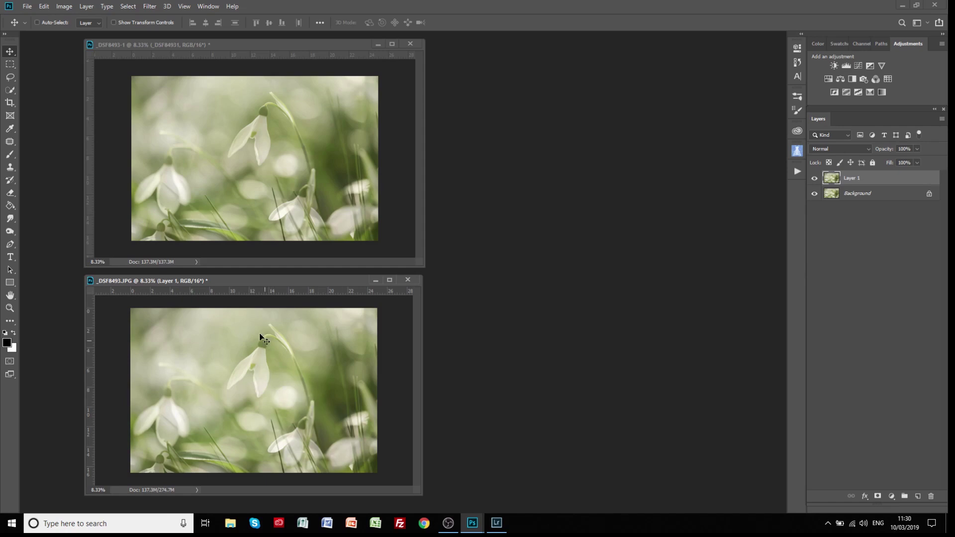
{"action": "left_click", "coordinate": [9, 169]}
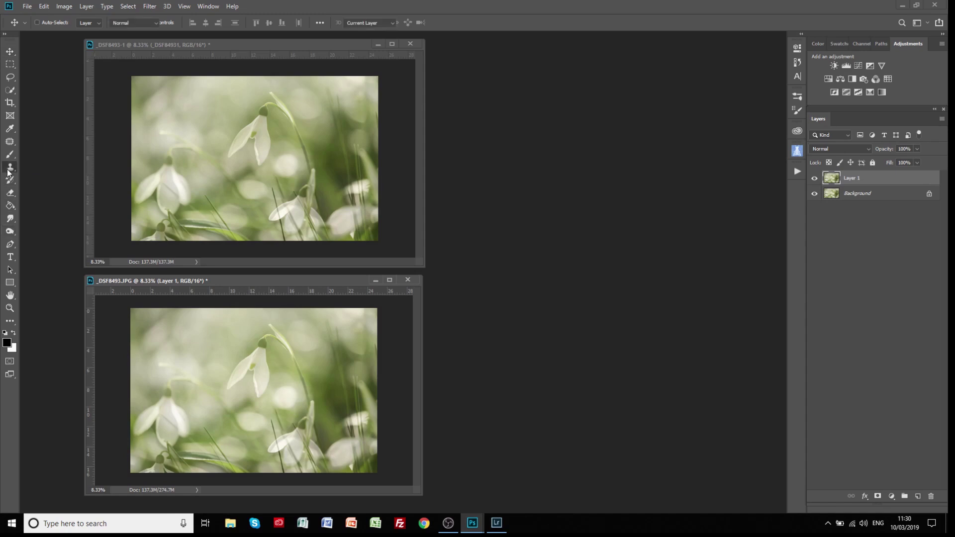
{"action": "double_click", "coordinate": [851, 179]}
{"action": "type", "text": "clone"}
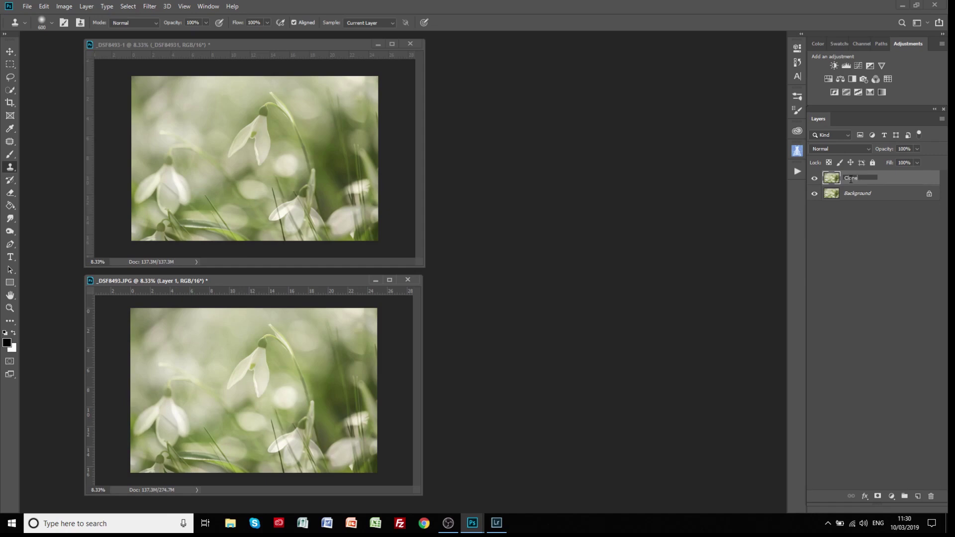
{"action": "key", "text": "Return"}
Clone out the pale curved stem above the smaller snowdrop on the Clone layer, and compare it with the original by toggling the layer's visibility
{"action": "left_click", "coordinate": [202, 360], "text": "alt"}
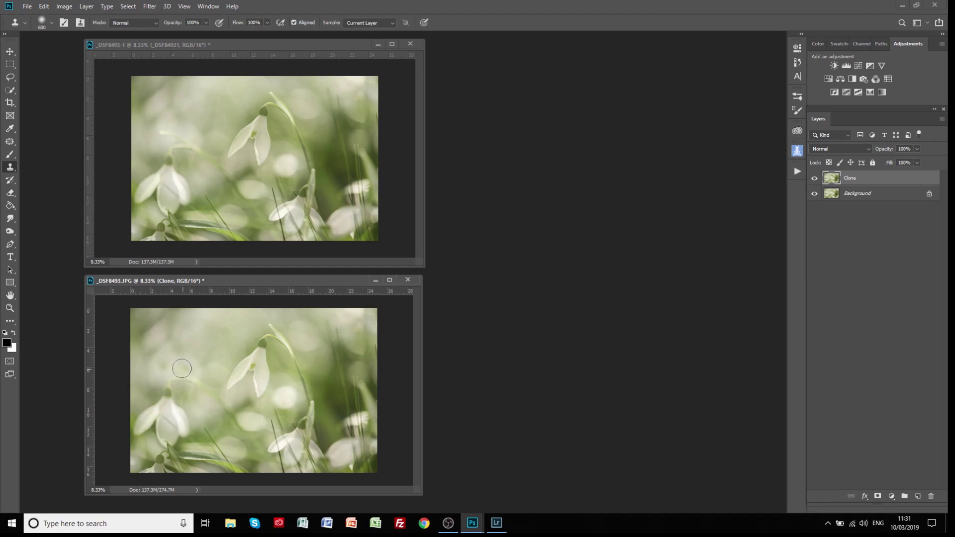
{"action": "mouse_move", "coordinate": [180, 369]}
{"action": "left_mouse_down"}
{"action": "mouse_move", "coordinate": [206, 347]}
{"action": "mouse_move", "coordinate": [178, 369]}
{"action": "left_mouse_up"}
{"action": "left_click", "coordinate": [162, 364]}
{"action": "left_click", "coordinate": [192, 386]}
{"action": "left_click", "coordinate": [204, 344], "text": "alt"}
{"action": "left_click", "coordinate": [815, 179]}
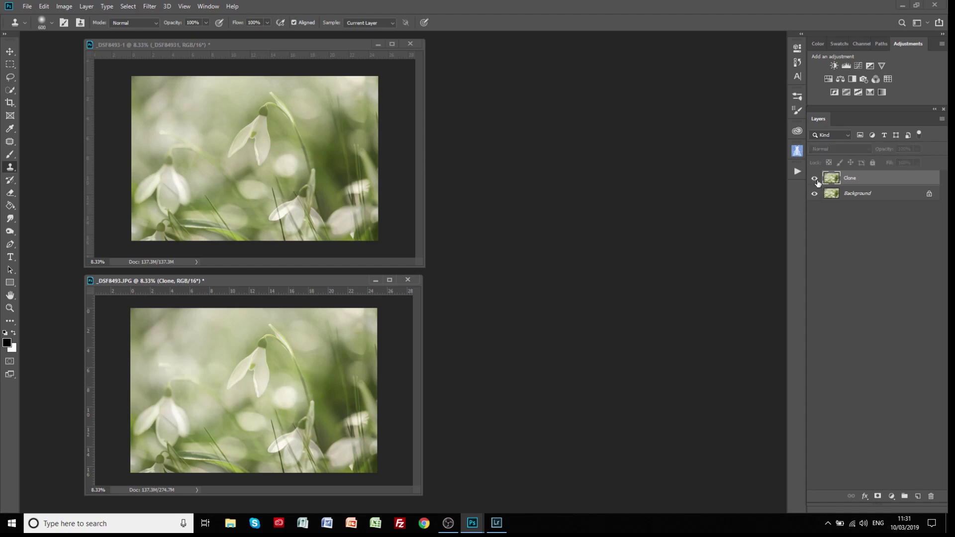
{"action": "left_click", "coordinate": [815, 179]}
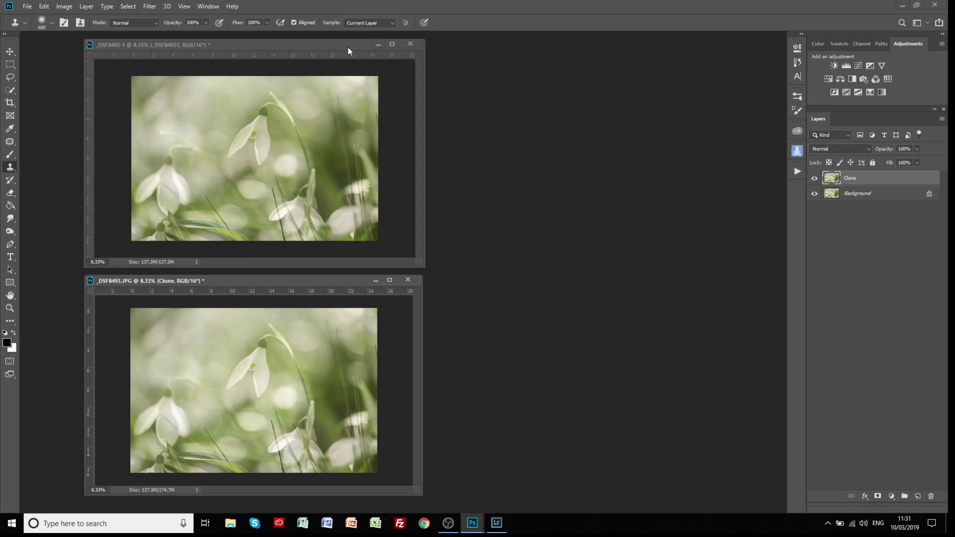
Try to clone directly on the _DSF84931 smart object layer of the _DSF8493-1 document, and decline rasterizing it
{"action": "left_click", "coordinate": [287, 46]}
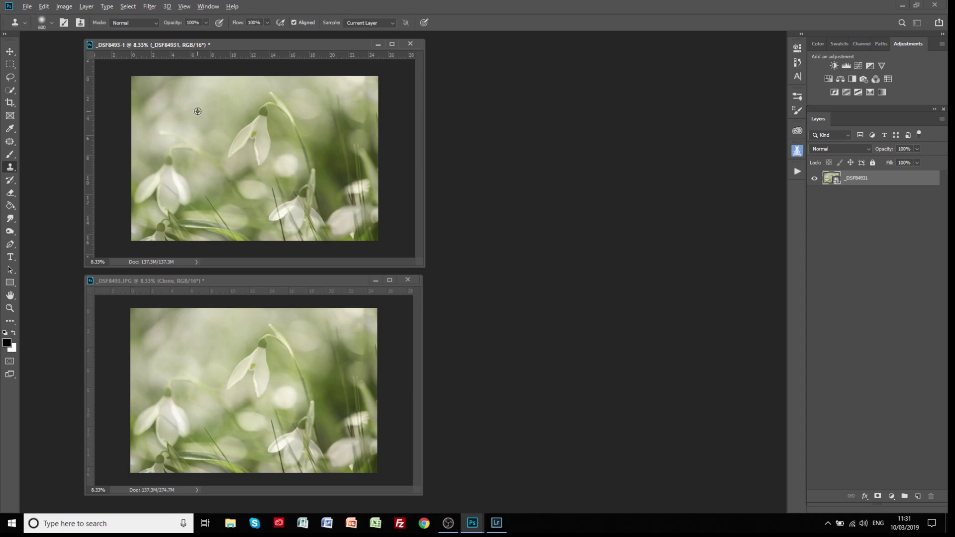
{"action": "key", "text": "alt"}
{"action": "left_click", "coordinate": [165, 133]}
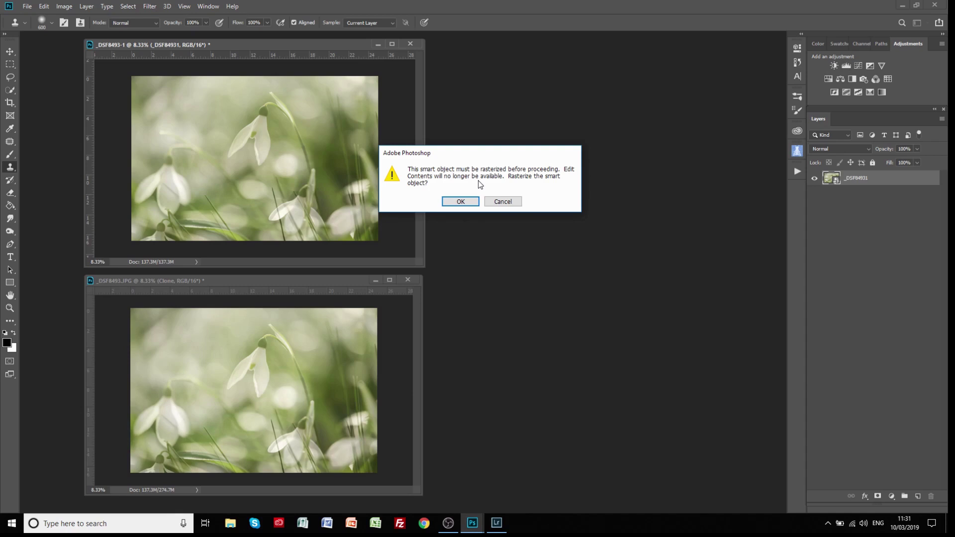
{"action": "left_click", "coordinate": [502, 203]}
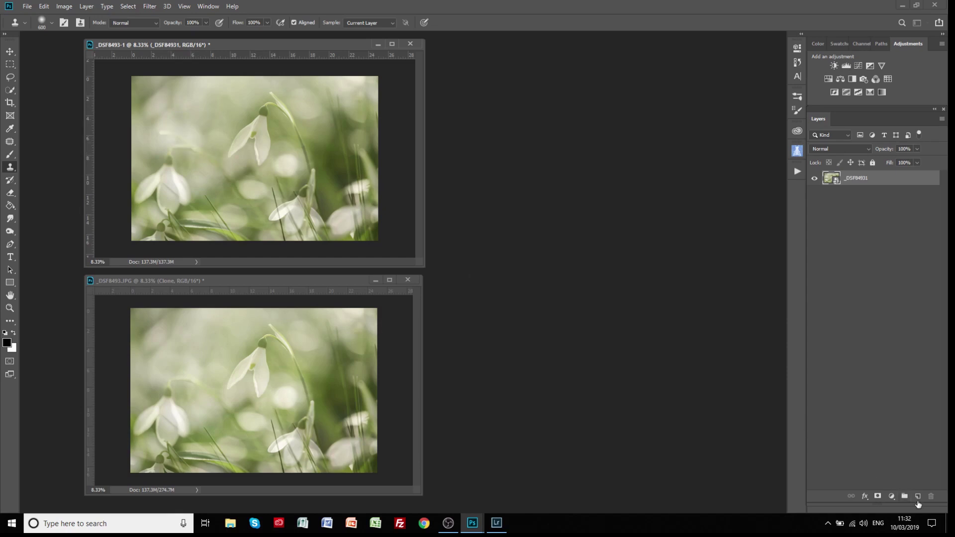
Clone out the pale stem above the smaller snowdrop on a new empty layer, with the Clone Stamp sampling All Layers
{"action": "left_click", "coordinate": [917, 496]}
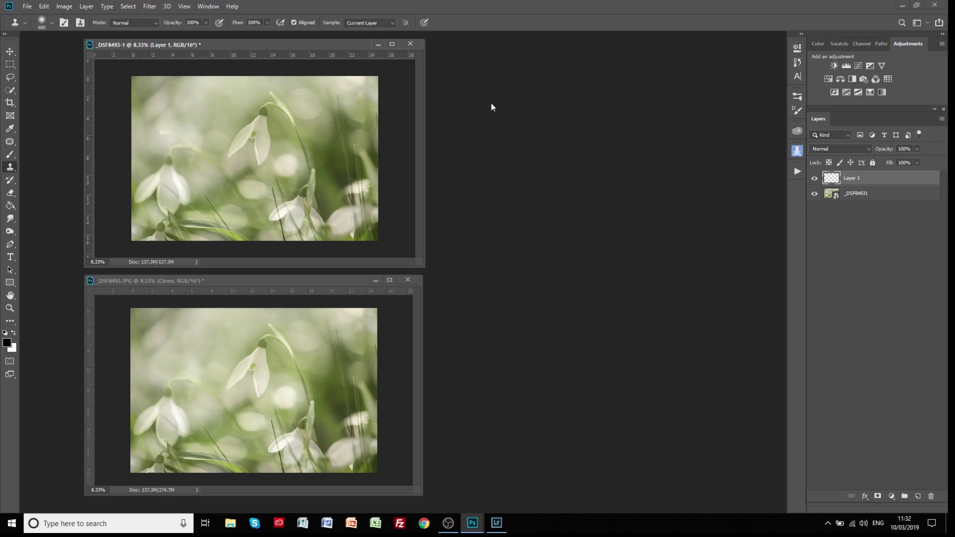
{"action": "left_click", "coordinate": [392, 23]}
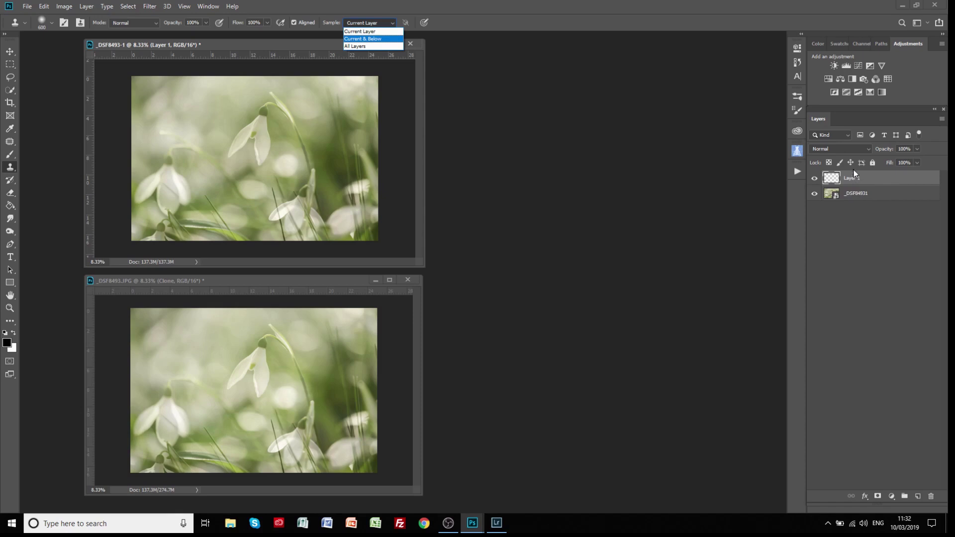
{"action": "left_click", "coordinate": [359, 46]}
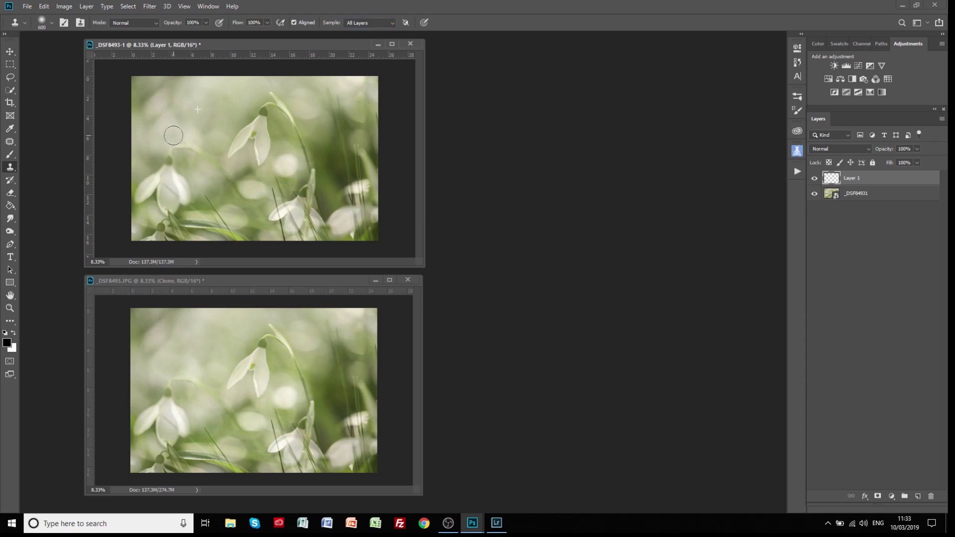
{"action": "left_click_drag", "start_coordinate": [201, 131], "coordinate": [206, 132]}
Rename Layer 1 as "Clone" and compare the result with the original by toggling the layer's visibility
{"action": "double_click", "coordinate": [852, 179]}
{"action": "type", "text": "Clon"}
{"action": "left_click", "coordinate": [904, 180]}
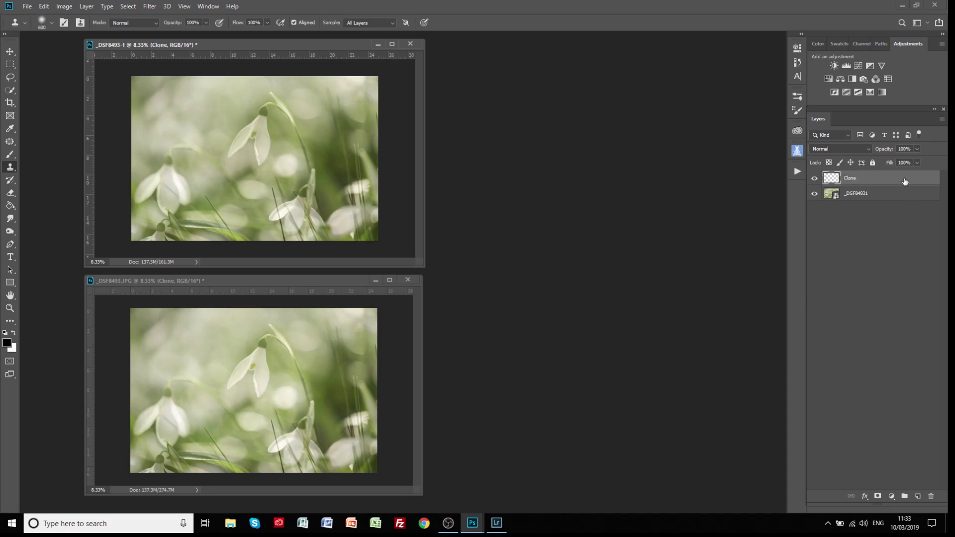
{"action": "left_click", "coordinate": [815, 182]}
{"action": "left_click", "coordinate": [815, 183]}
{"action": "left_click", "coordinate": [815, 180]}
{"action": "left_click", "coordinate": [815, 180]}
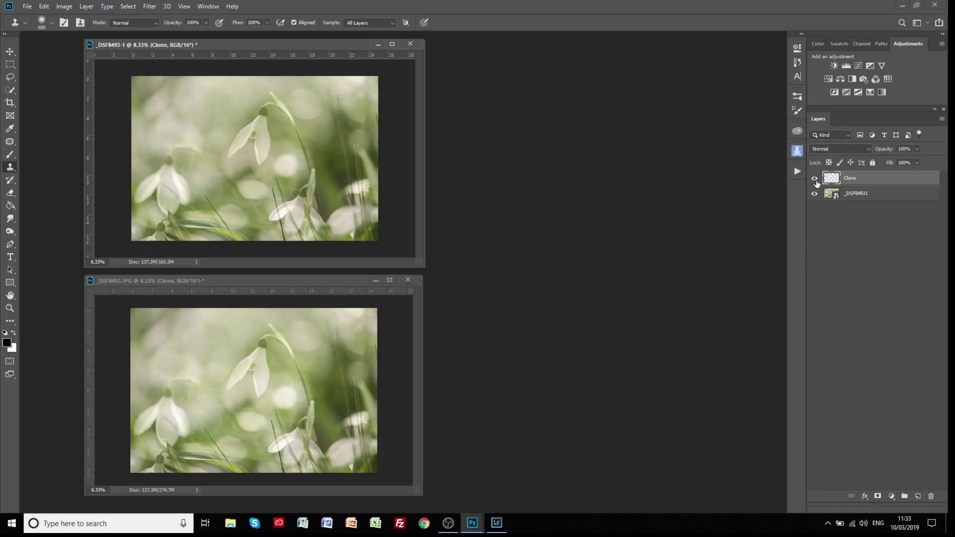
Reopen the _DSF84931 smart object in Camera Raw and set its existing radial filter's exposure to -0.65
{"action": "left_click", "coordinate": [836, 197]}
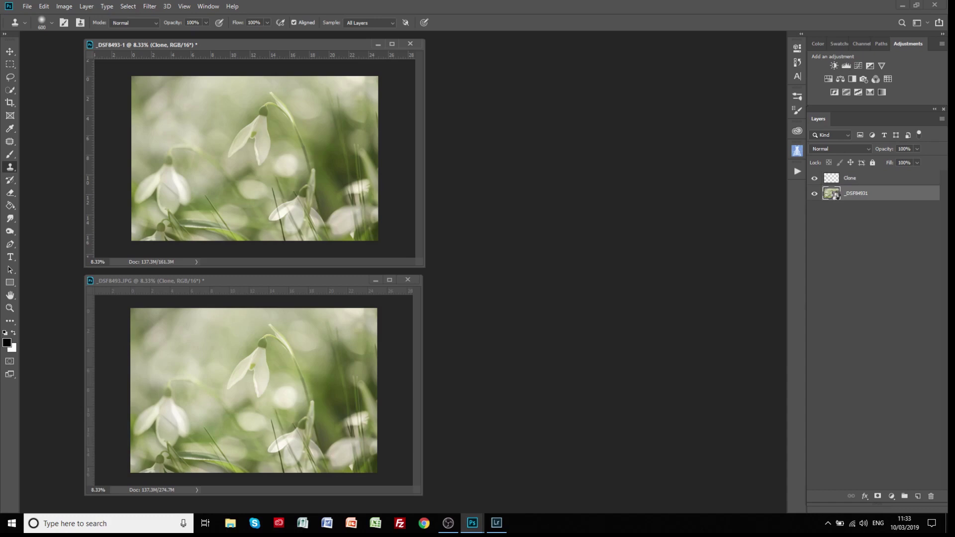
{"action": "double_click", "coordinate": [836, 198]}
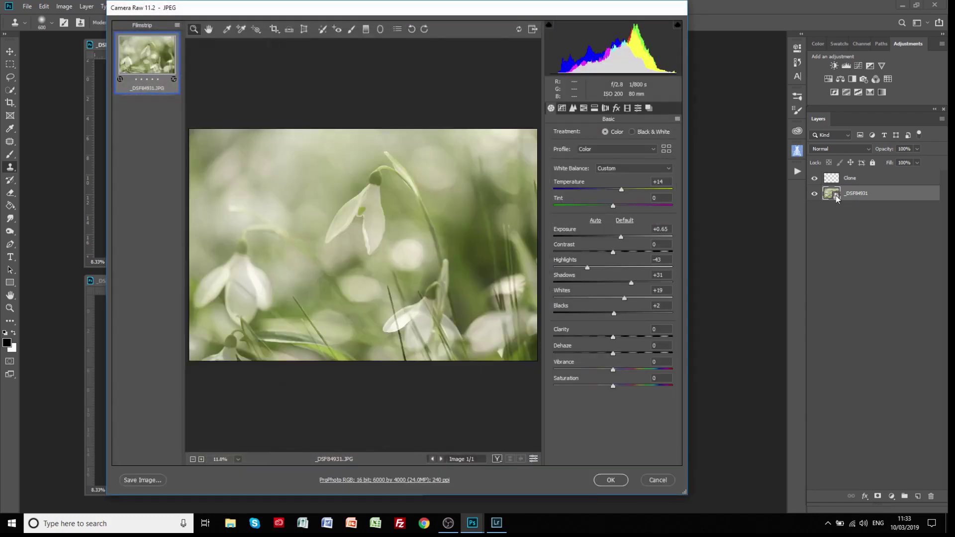
{"action": "left_click", "coordinate": [379, 29]}
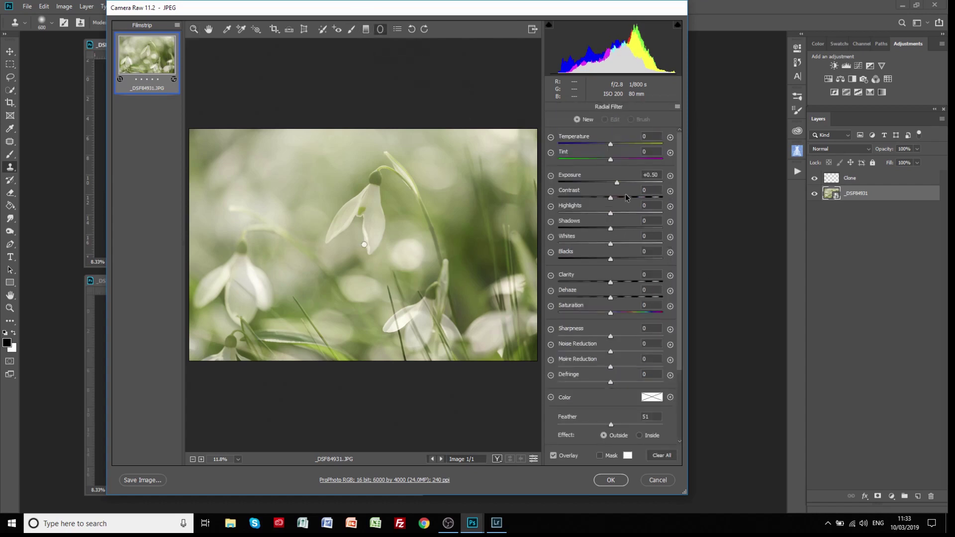
{"action": "left_click_drag", "start_coordinate": [616, 183], "coordinate": [607, 187]}
{"action": "left_click_drag", "start_coordinate": [598, 183], "coordinate": [600, 183]}
{"action": "left_click", "coordinate": [364, 246]}
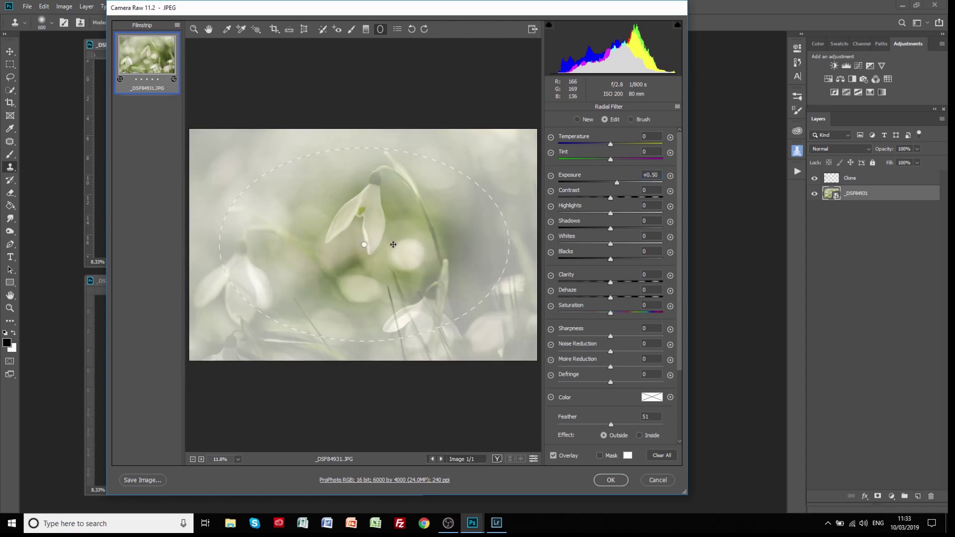
{"action": "left_click_drag", "start_coordinate": [617, 184], "coordinate": [602, 185]}
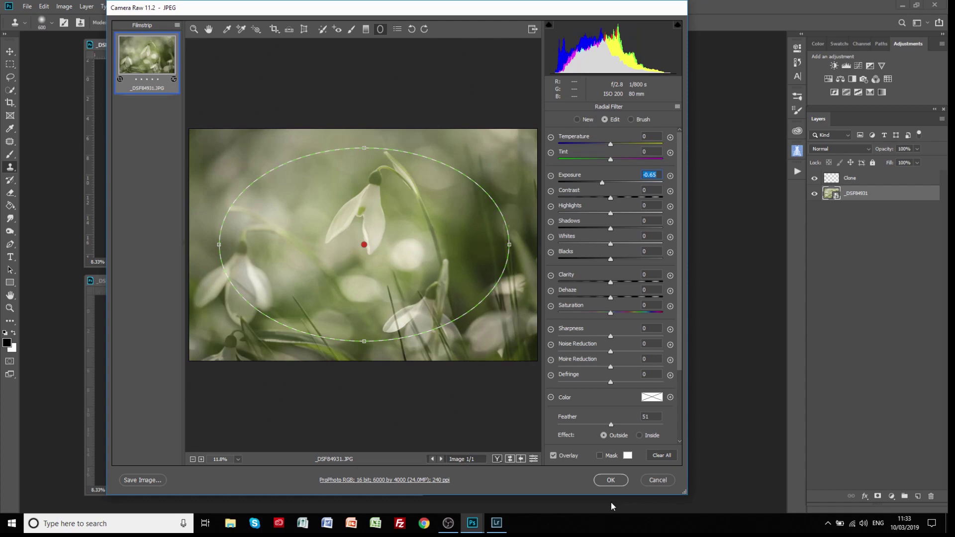
{"action": "left_click", "coordinate": [611, 480]}
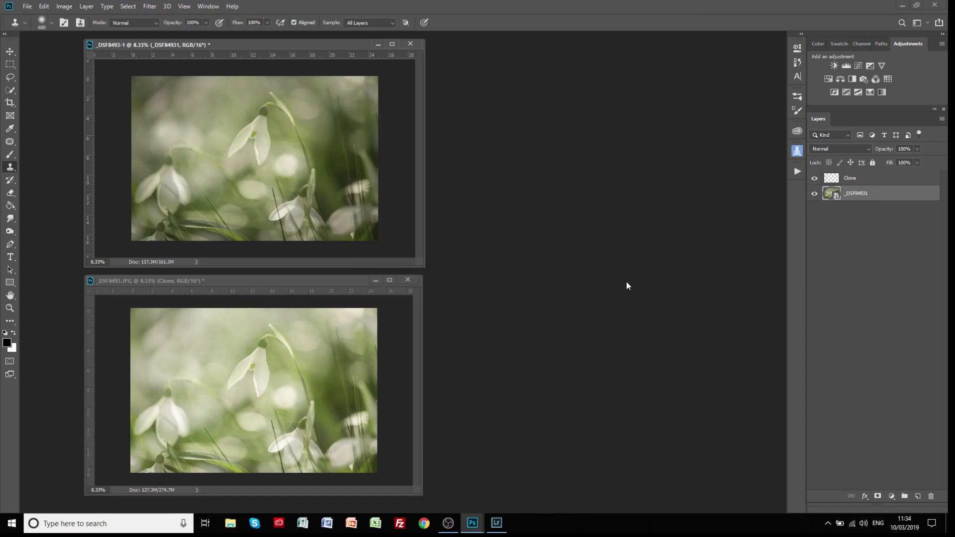
Add a Hue/Saturation adjustment layer directly above the _DSF84931 smart object, with hue -32 and saturation -20
{"action": "left_click", "coordinate": [873, 179]}
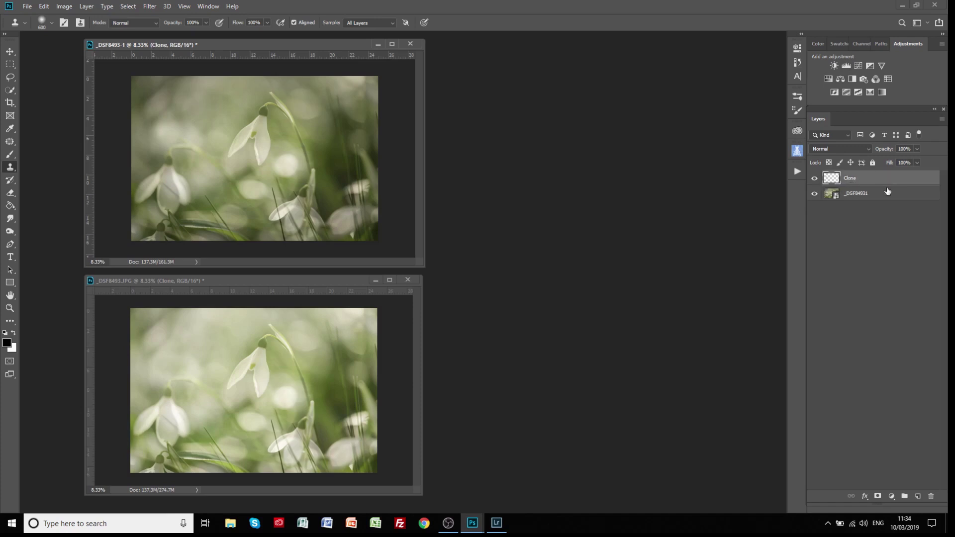
{"action": "left_click", "coordinate": [871, 193]}
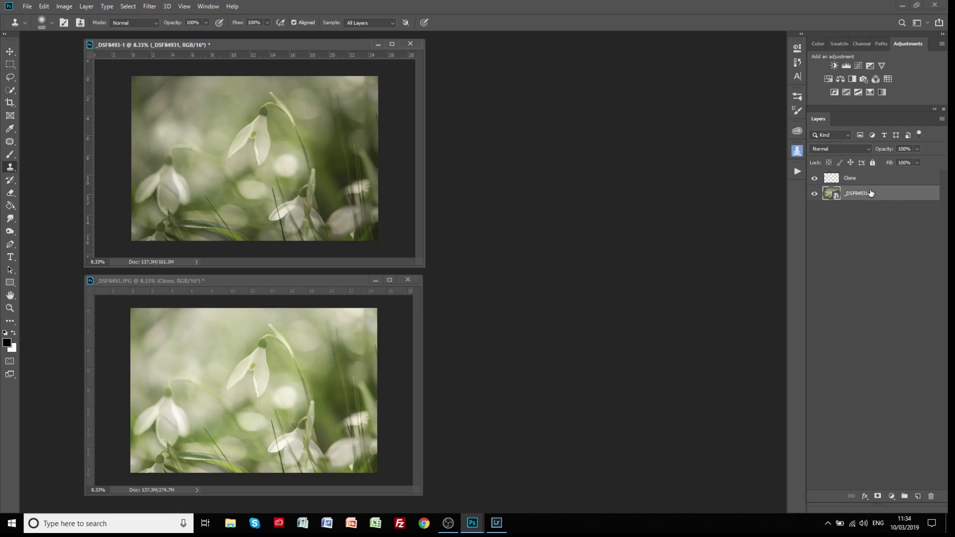
{"action": "left_click", "coordinate": [829, 79]}
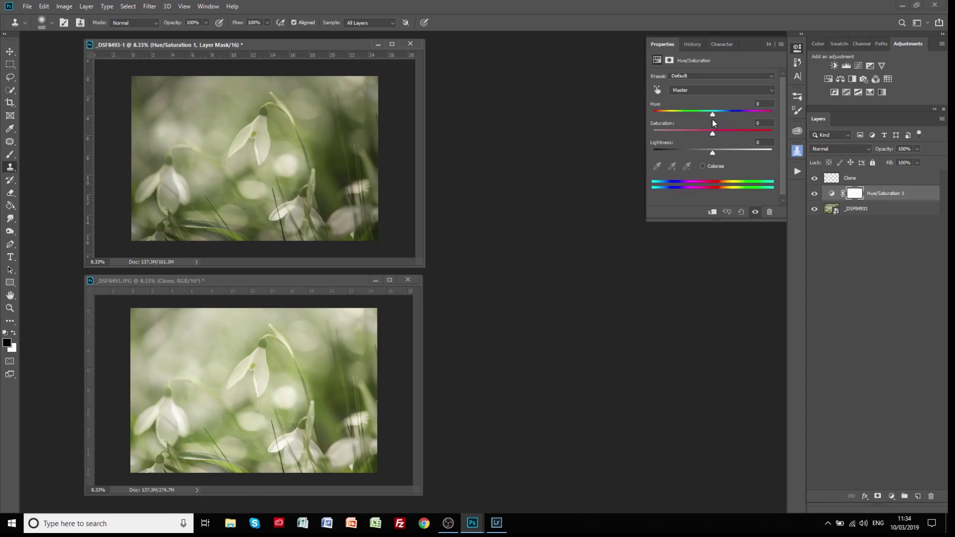
{"action": "left_click_drag", "start_coordinate": [712, 113], "coordinate": [700, 133]}
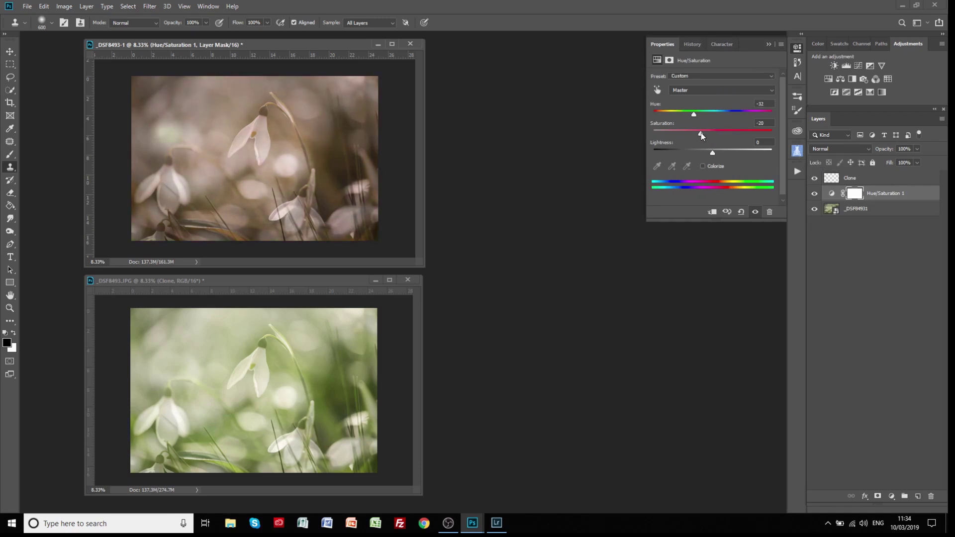
{"action": "left_click", "coordinate": [769, 47]}
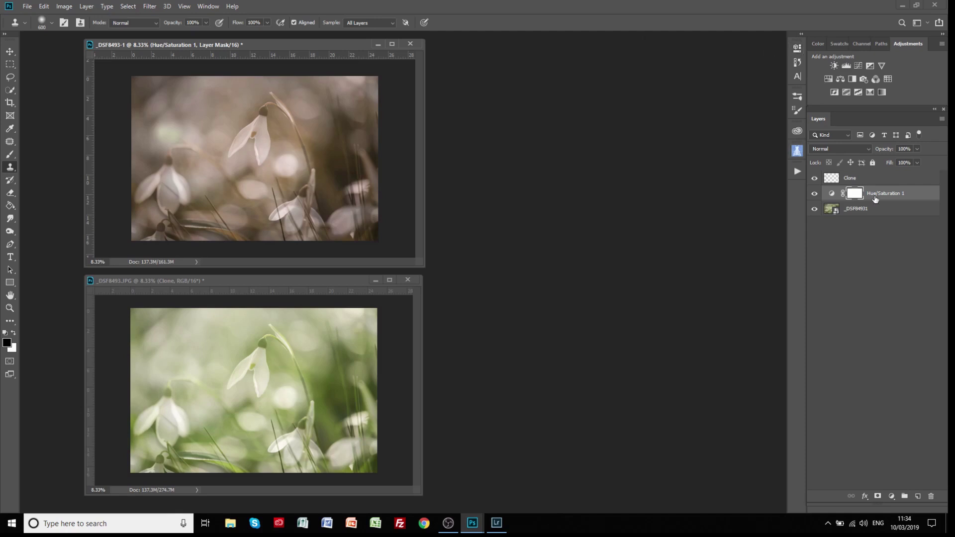
Reopen the _DSF84931 smart object in Camera Raw and set its radial filter's exposure to +0.75 and contrast to +1
{"action": "double_click", "coordinate": [848, 209]}
{"action": "key", "text": "Return"}
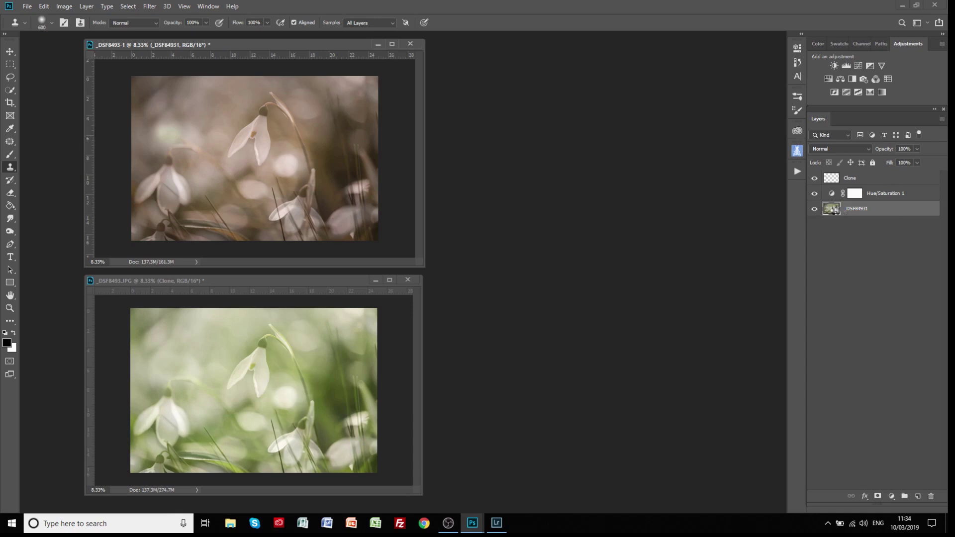
{"action": "double_click", "coordinate": [831, 209]}
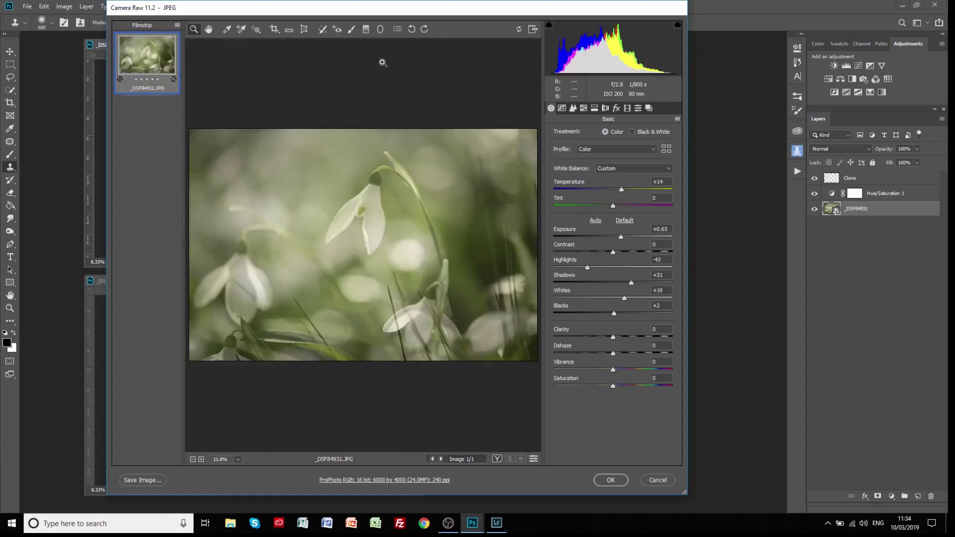
{"action": "left_click", "coordinate": [380, 28]}
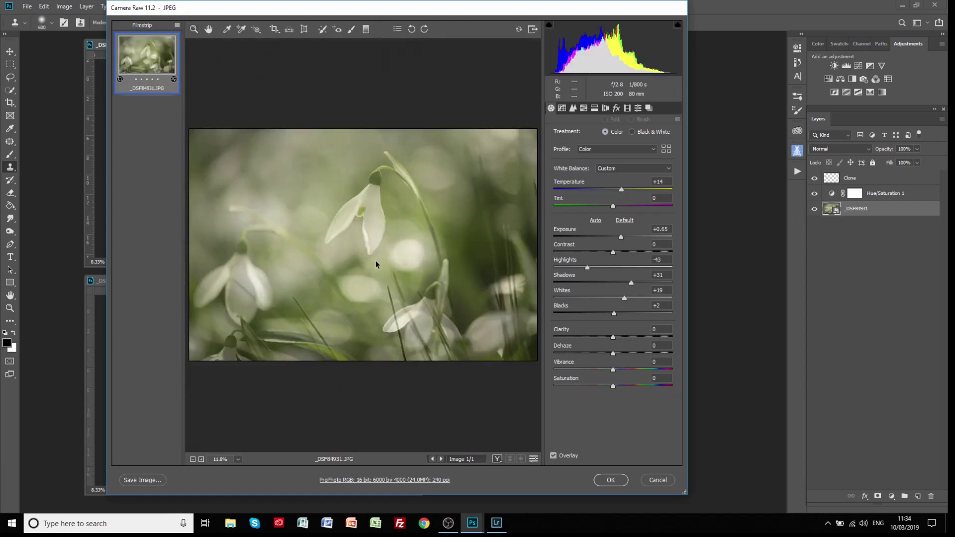
{"action": "left_click", "coordinate": [365, 245]}
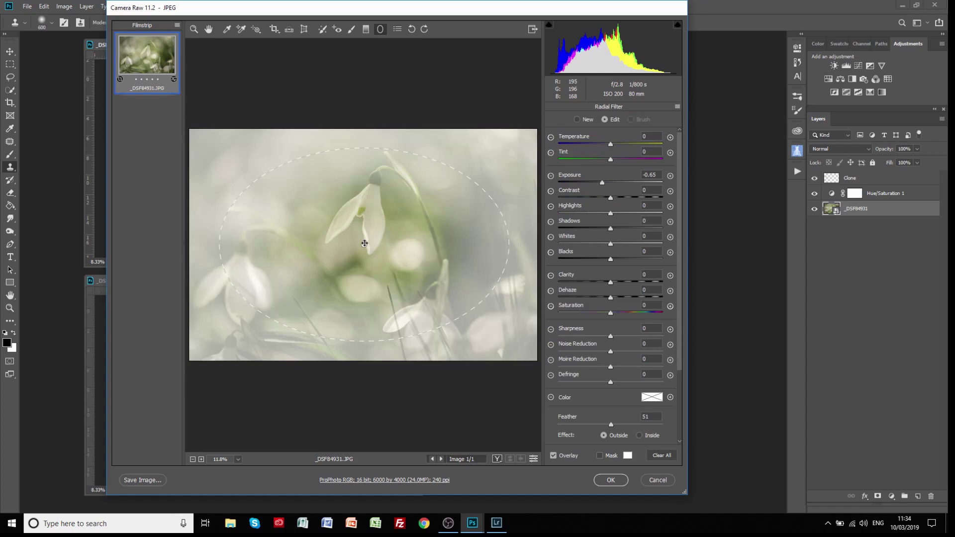
{"action": "mouse_move", "coordinate": [604, 188]}
{"action": "left_mouse_down"}
{"action": "mouse_move", "coordinate": [613, 200]}
{"action": "mouse_move", "coordinate": [615, 185]}
{"action": "mouse_move", "coordinate": [622, 187]}
{"action": "left_mouse_up"}
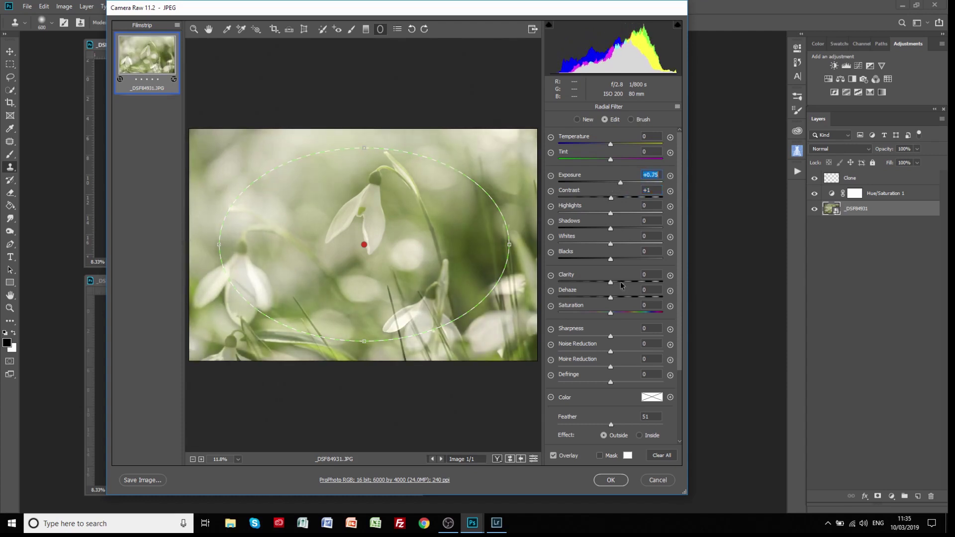
{"action": "left_click", "coordinate": [615, 480]}
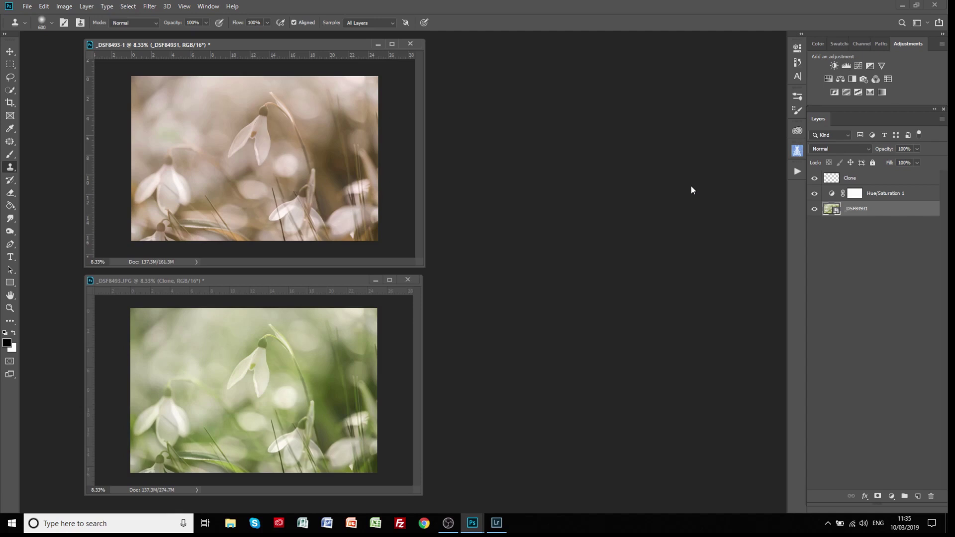
Hide the Hue/Saturation adjustment layer, and delete it together with its mask
{"action": "left_click", "coordinate": [815, 195]}
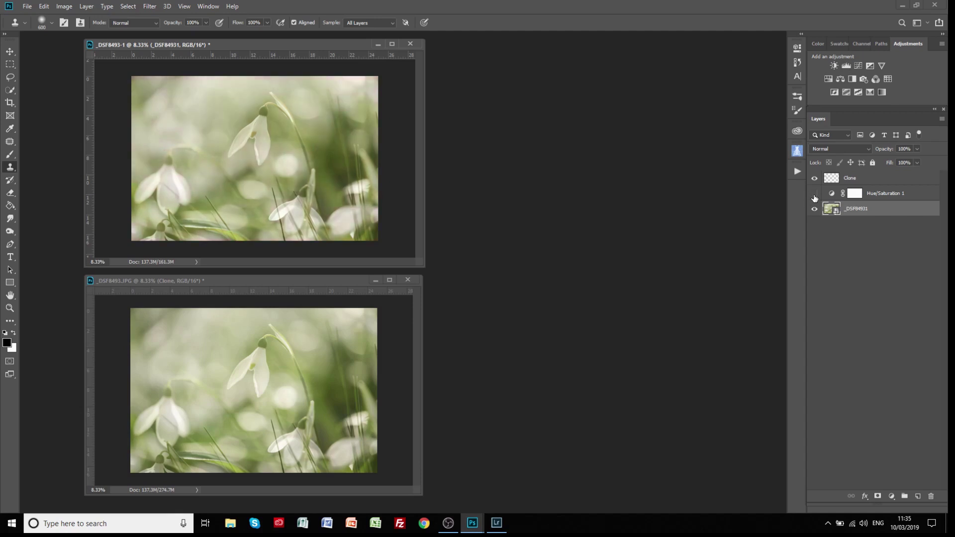
{"action": "left_click", "coordinate": [881, 195]}
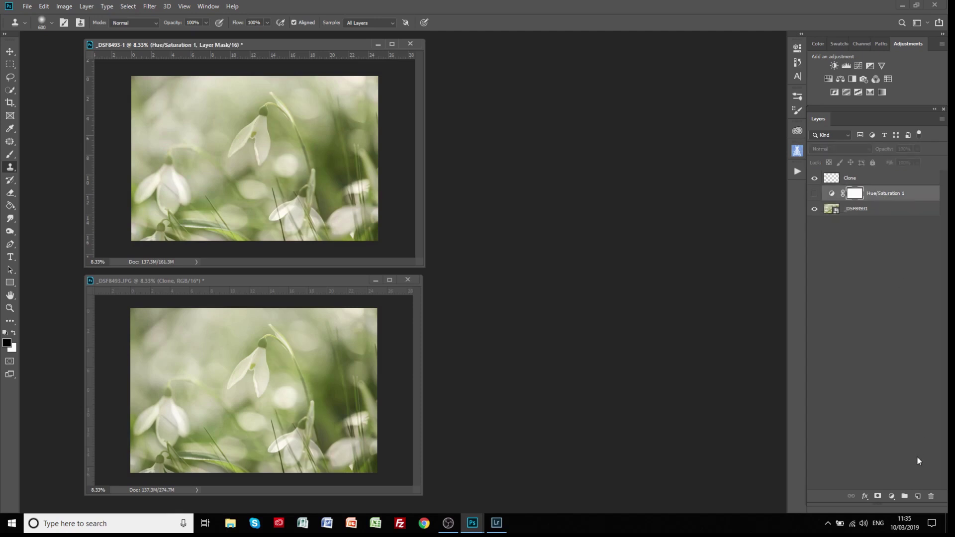
{"action": "left_click", "coordinate": [930, 497]}
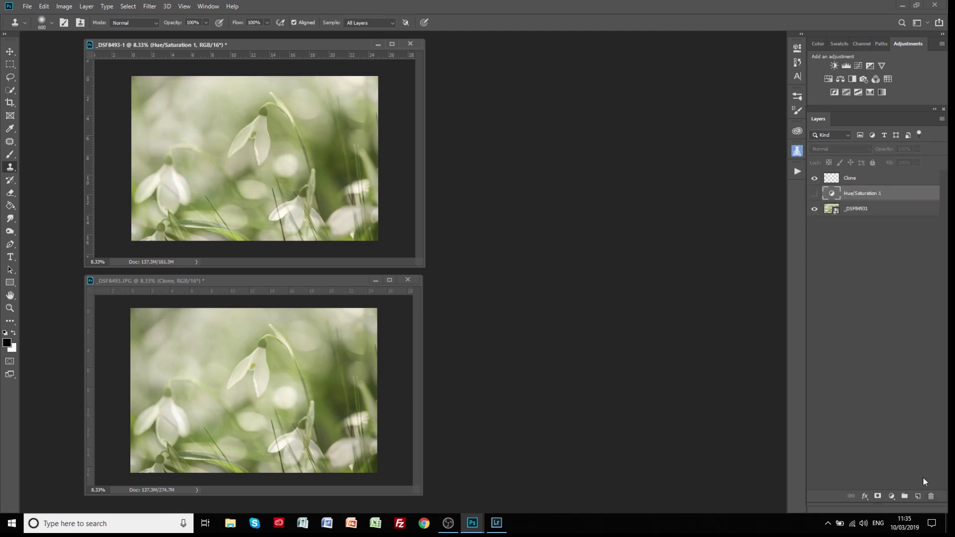
{"action": "left_click", "coordinate": [929, 497]}
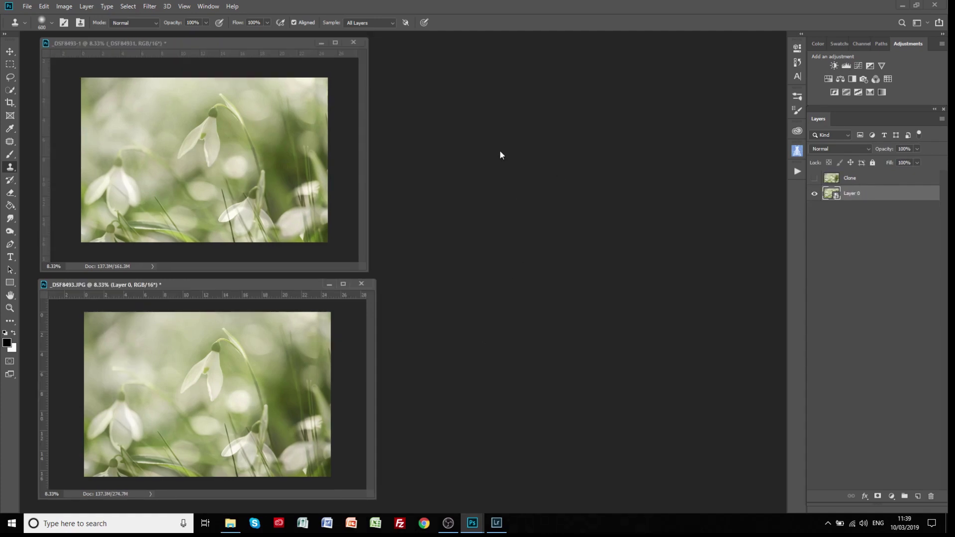
Bring the Untitled-1-Recovered document forward and copy the _DSF84931 smart object into it from _DSF8493-1 with the Move tool
{"action": "mouse_move", "coordinate": [472, 523]}
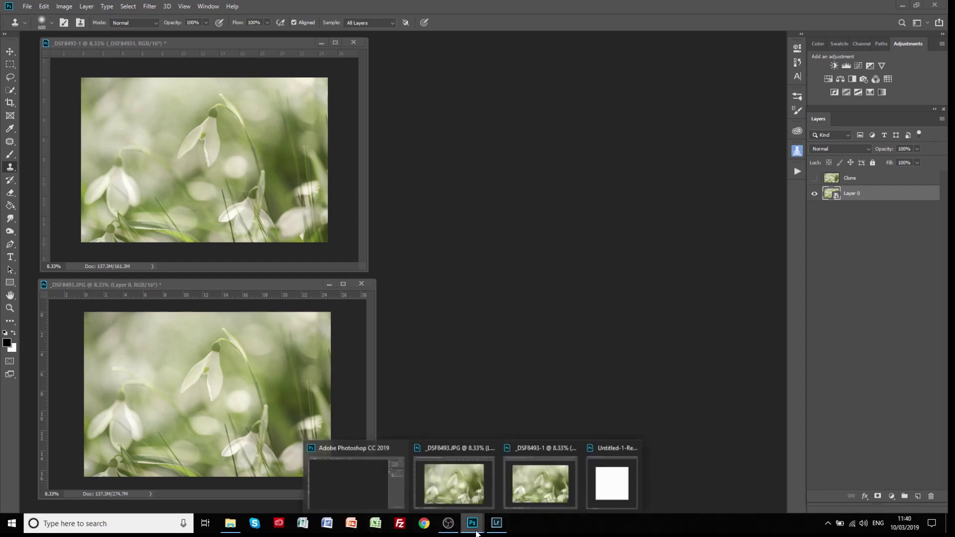
{"action": "left_click", "coordinate": [618, 495]}
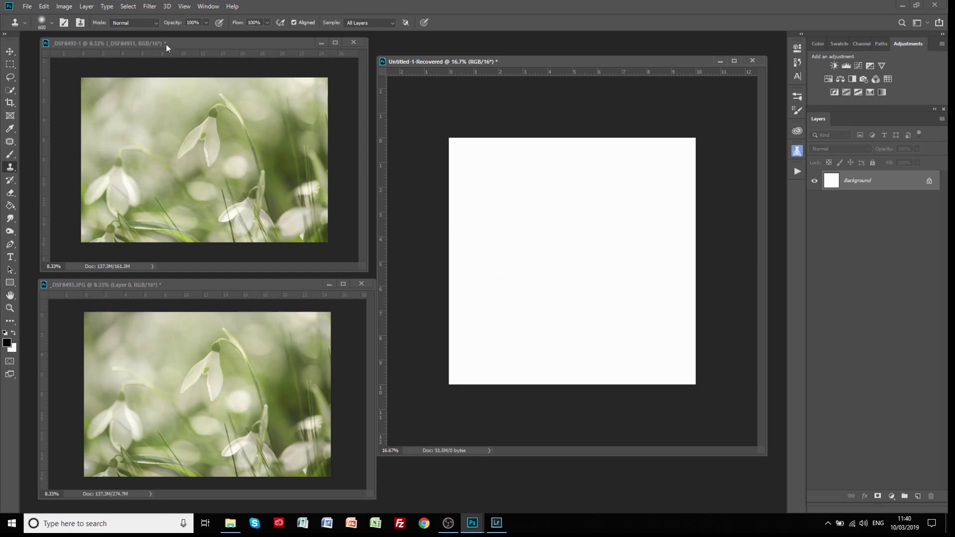
{"action": "left_click", "coordinate": [10, 52]}
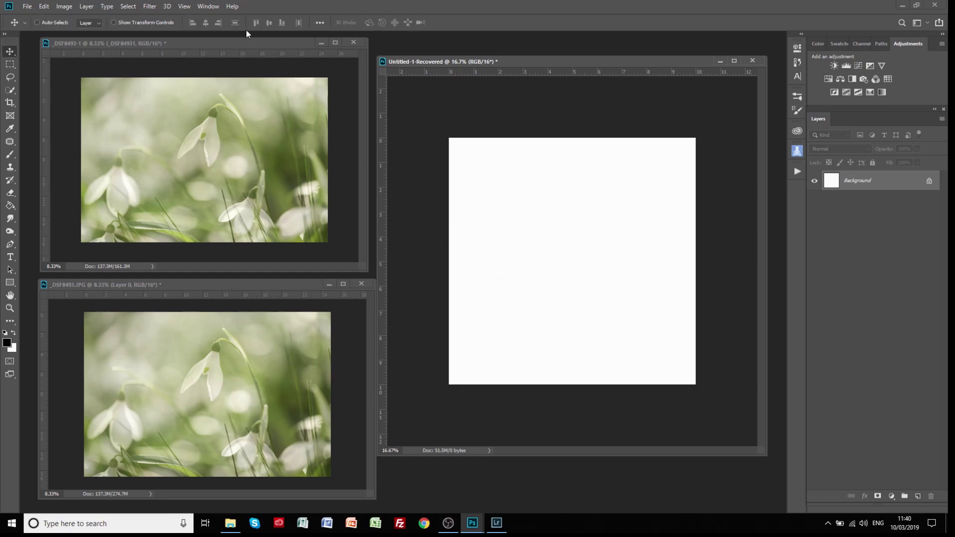
{"action": "left_click", "coordinate": [238, 42]}
{"action": "left_click_drag", "start_coordinate": [169, 193], "coordinate": [584, 310]}
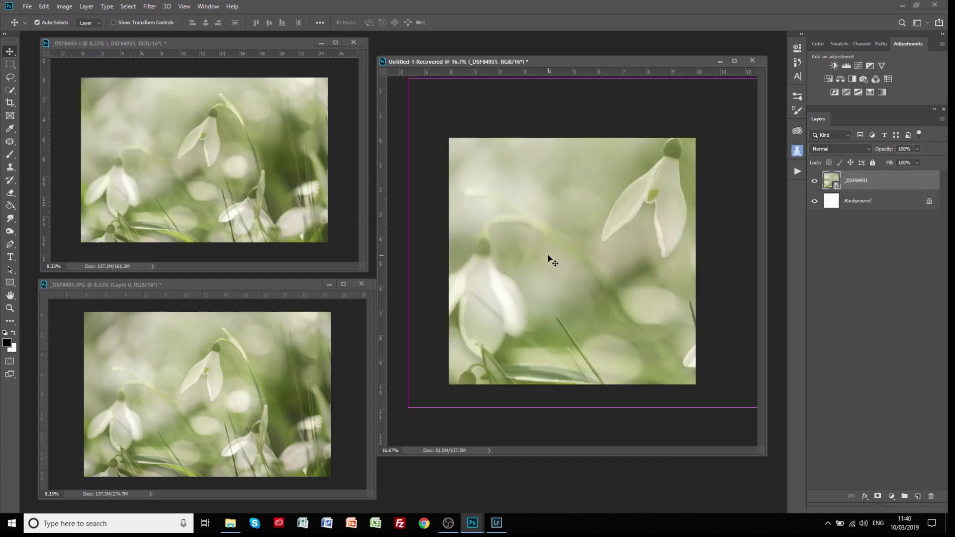
Scale the _DSF84931 smart object repeatedly with Free Transform, ending at about 16% near the canvas's lower-left corner
{"action": "key", "text": "ctrl+t"}
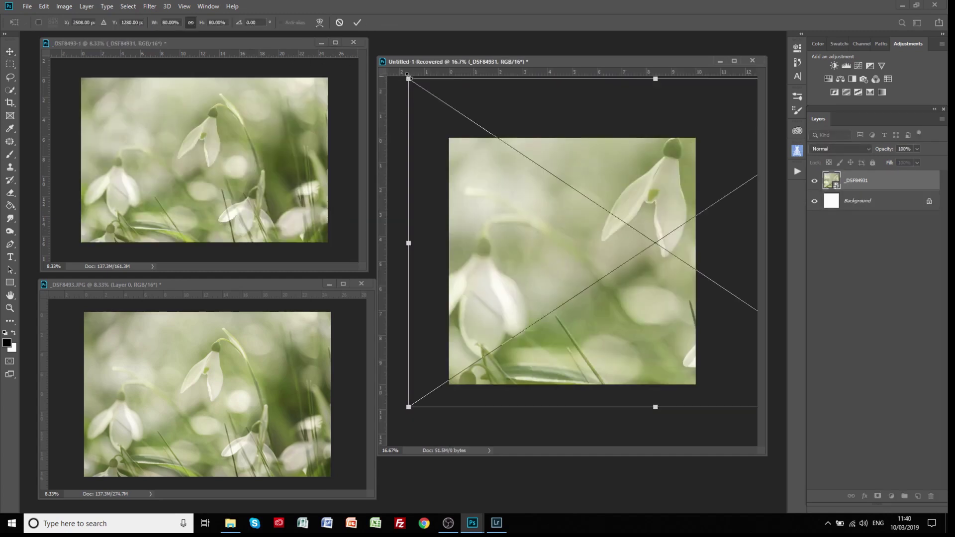
{"action": "left_click_drag", "start_coordinate": [408, 78], "coordinate": [620, 220]}
{"action": "left_click_drag", "start_coordinate": [664, 300], "coordinate": [478, 284]}
{"action": "left_click_drag", "start_coordinate": [715, 205], "coordinate": [702, 213]}
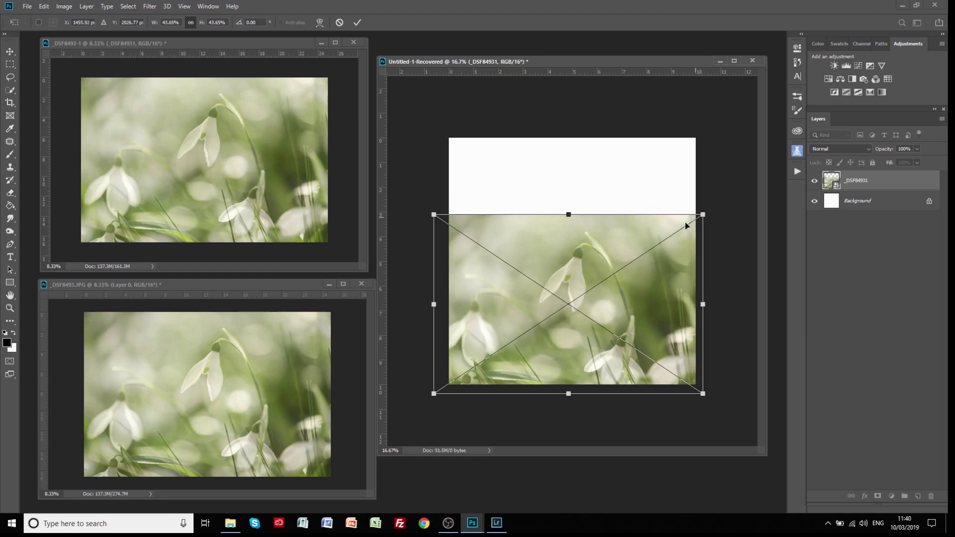
{"action": "left_click_drag", "start_coordinate": [436, 216], "coordinate": [448, 218]}
{"action": "left_click_drag", "start_coordinate": [700, 219], "coordinate": [743, 194]}
{"action": "left_click_drag", "start_coordinate": [449, 203], "coordinate": [403, 130]}
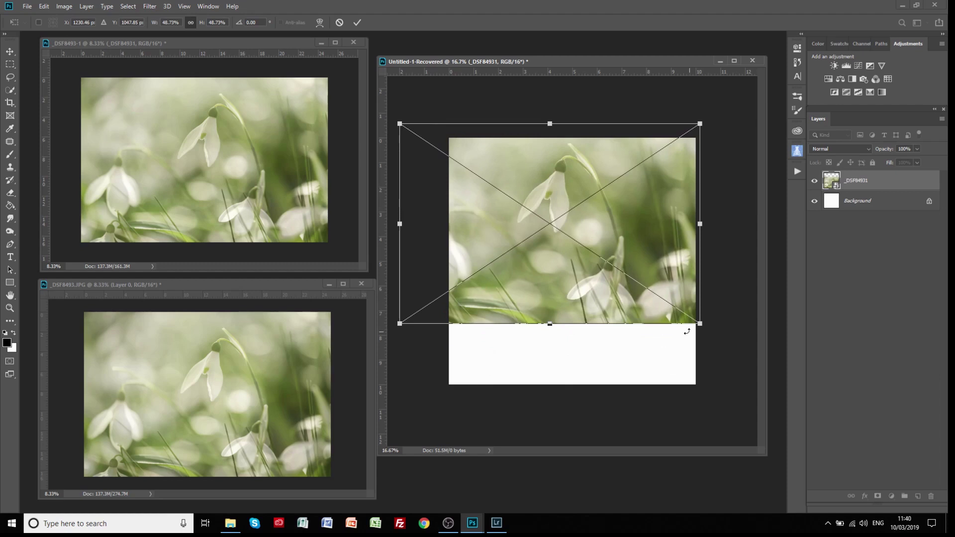
{"action": "left_click_drag", "start_coordinate": [699, 325], "coordinate": [752, 394]}
{"action": "left_click_drag", "start_coordinate": [634, 312], "coordinate": [571, 274]}
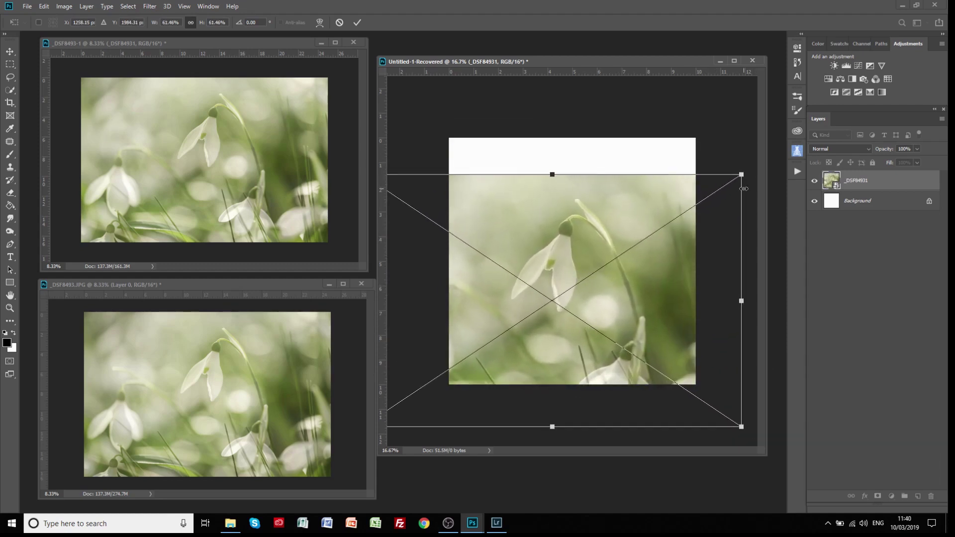
{"action": "left_click_drag", "start_coordinate": [740, 173], "coordinate": [698, 203]}
{"action": "left_click_drag", "start_coordinate": [589, 272], "coordinate": [647, 258]}
{"action": "left_click_drag", "start_coordinate": [421, 188], "coordinate": [443, 202]}
{"action": "left_click_drag", "start_coordinate": [574, 250], "coordinate": [537, 253]}
{"action": "left_click_drag", "start_coordinate": [720, 206], "coordinate": [702, 218]}
{"action": "left_click_drag", "start_coordinate": [604, 274], "coordinate": [630, 259]}
{"action": "left_click_drag", "start_coordinate": [725, 207], "coordinate": [536, 321]}
{"action": "left_click", "coordinate": [357, 23]}
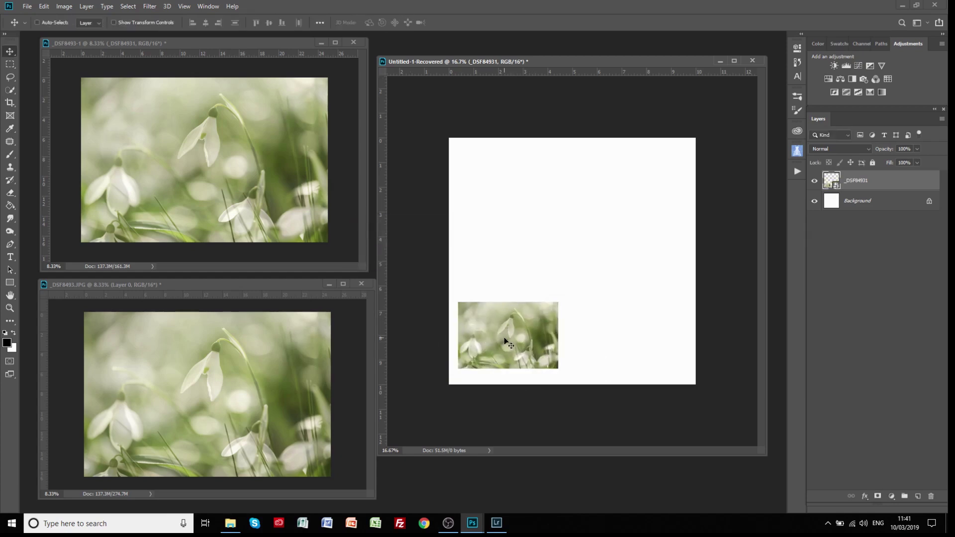
Enlarge the _DSF84931 smart object to about 42% with Free Transform so it spans the lower part of the canvas
{"action": "key", "text": "ctrl+t"}
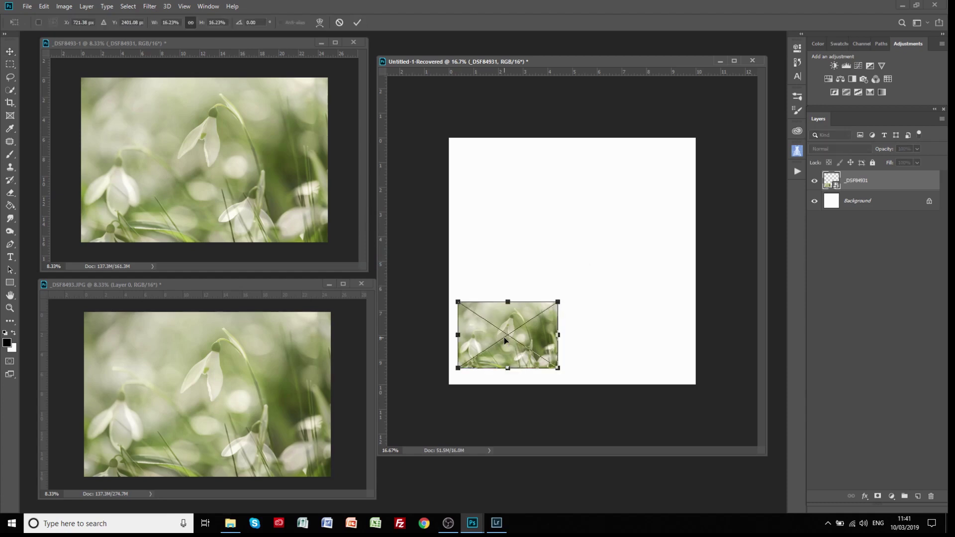
{"action": "left_click_drag", "start_coordinate": [564, 301], "coordinate": [714, 200]}
{"action": "left_click_drag", "start_coordinate": [630, 284], "coordinate": [613, 309]}
{"action": "left_click_drag", "start_coordinate": [690, 227], "coordinate": [700, 222]}
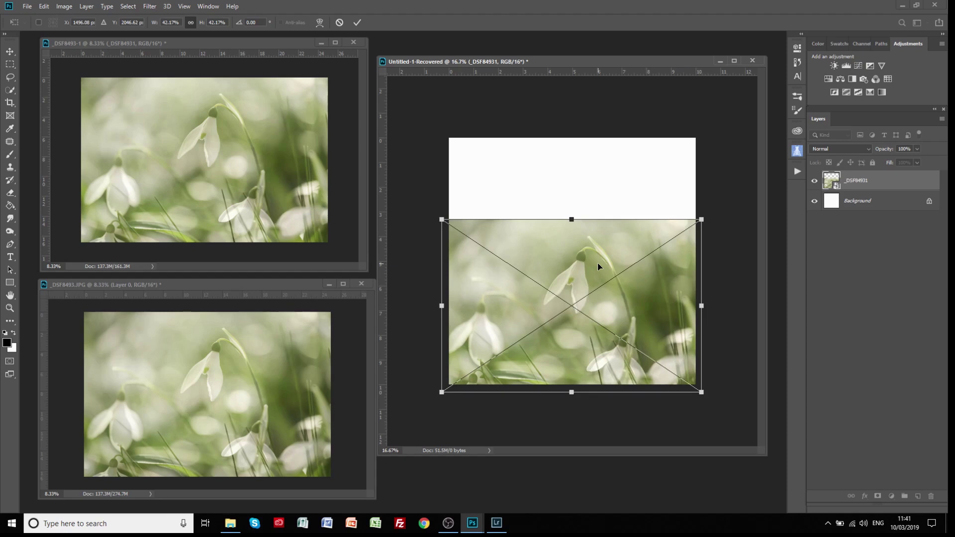
{"action": "left_click", "coordinate": [357, 22]}
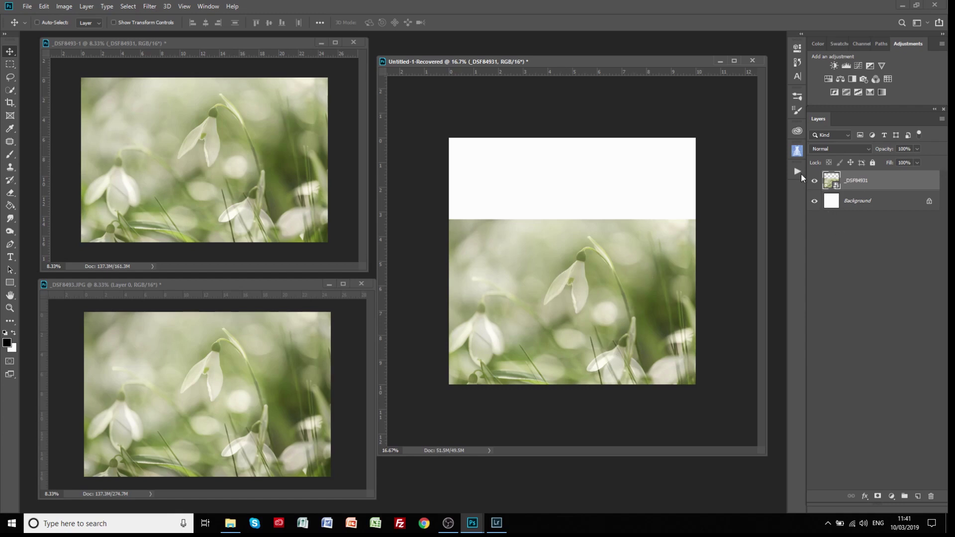
Hide the _DSF84931 smart object and copy the _DSF8493.JPG image into Untitled-1-Recovered with the Move tool
{"action": "left_click", "coordinate": [815, 181]}
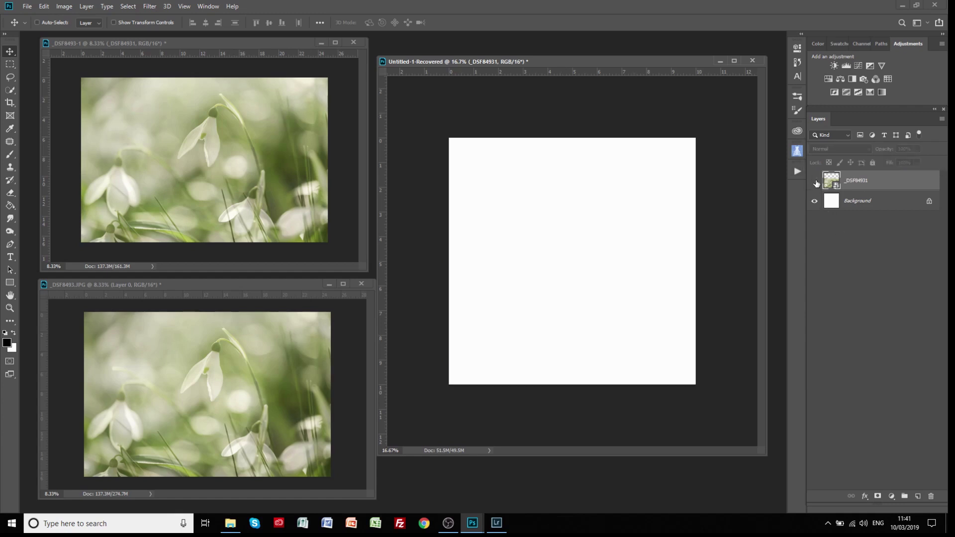
{"action": "left_click", "coordinate": [217, 284]}
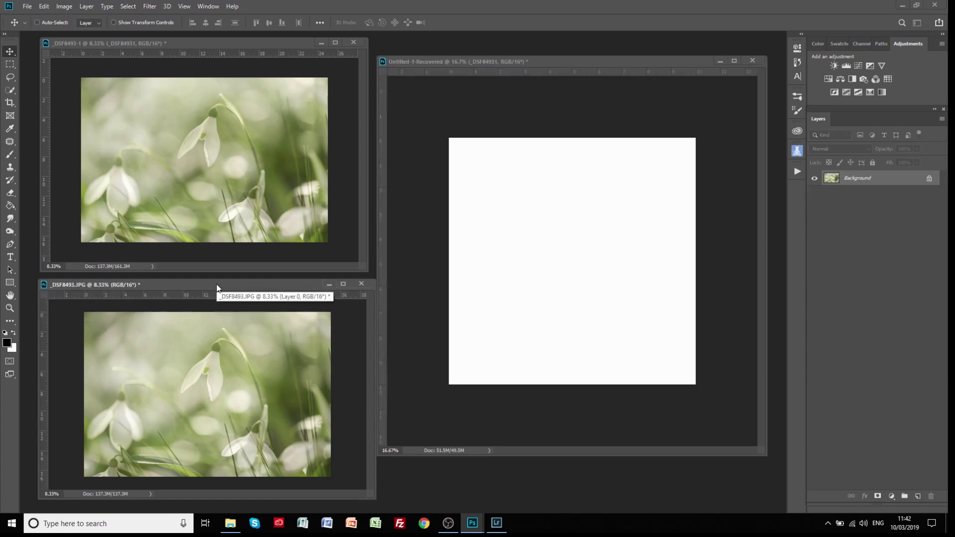
{"action": "left_click_drag", "start_coordinate": [206, 400], "coordinate": [563, 280]}
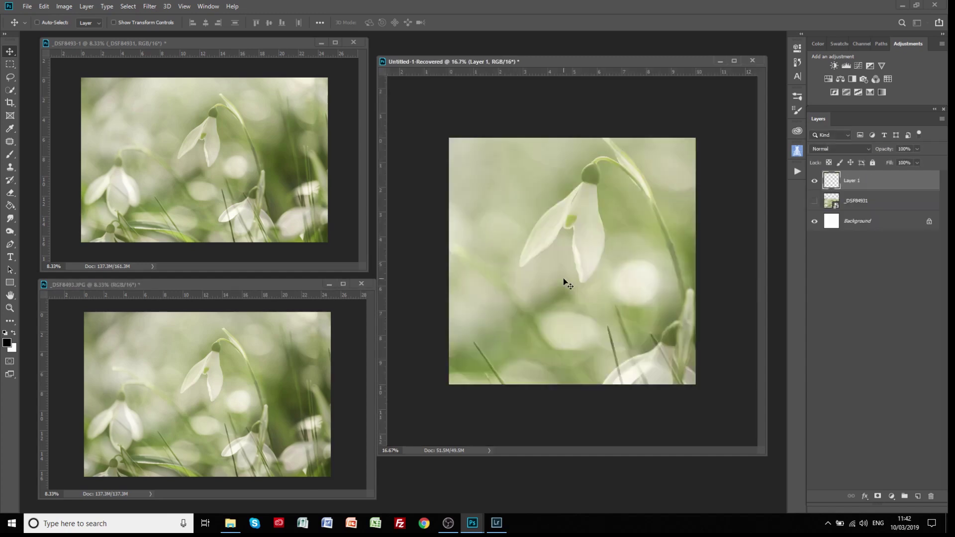
Shrink Layer 1 with Free Transform to about two-fifths of the canvas width, placed near the lower-left corner
{"action": "key", "text": "ctrl+t"}
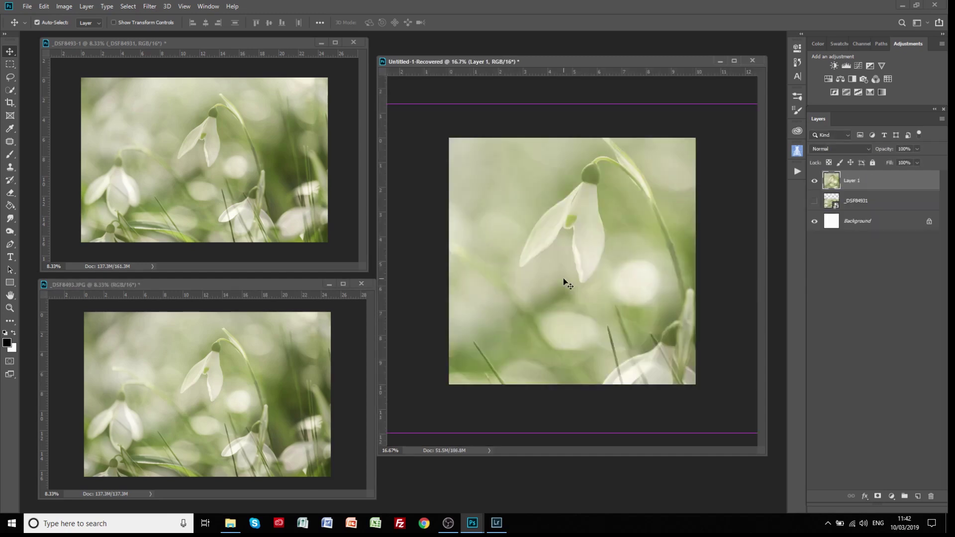
{"action": "left_click_drag", "start_coordinate": [575, 103], "coordinate": [587, 244]}
{"action": "left_click_drag", "start_coordinate": [702, 249], "coordinate": [531, 293]}
{"action": "left_click", "coordinate": [453, 22]}
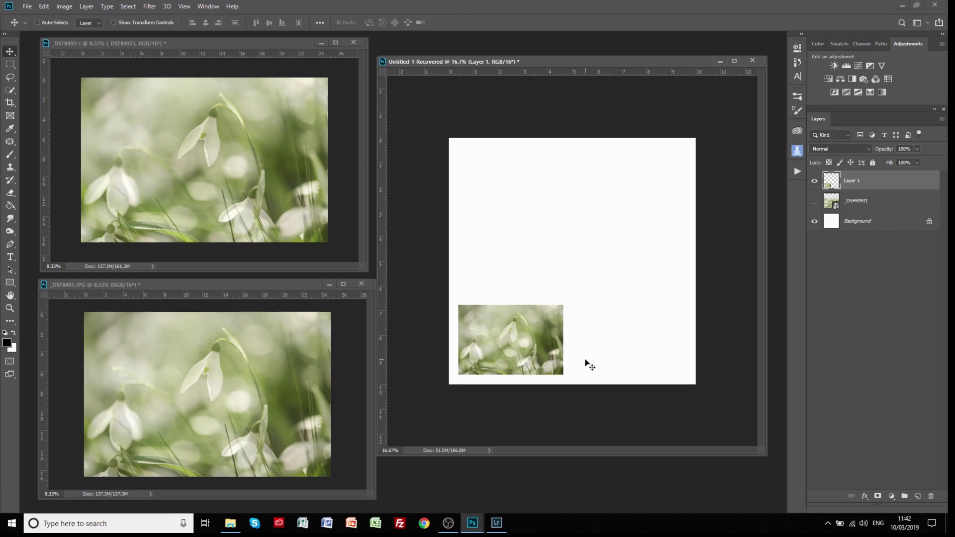
Enlarge Layer 1 to about 249% with Free Transform and position it across the full width of the lower canvas
{"action": "key", "text": "ctrl+t"}
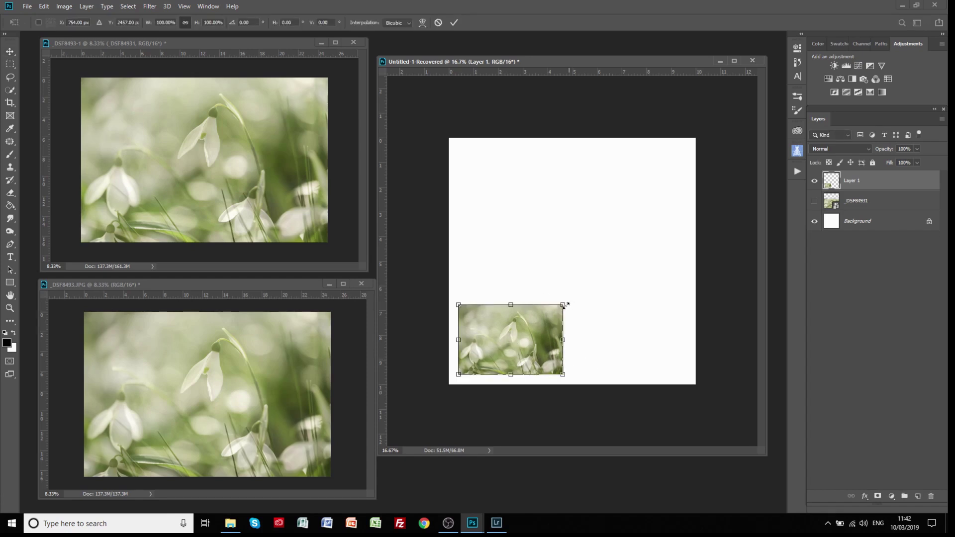
{"action": "left_click_drag", "start_coordinate": [563, 305], "coordinate": [743, 250]}
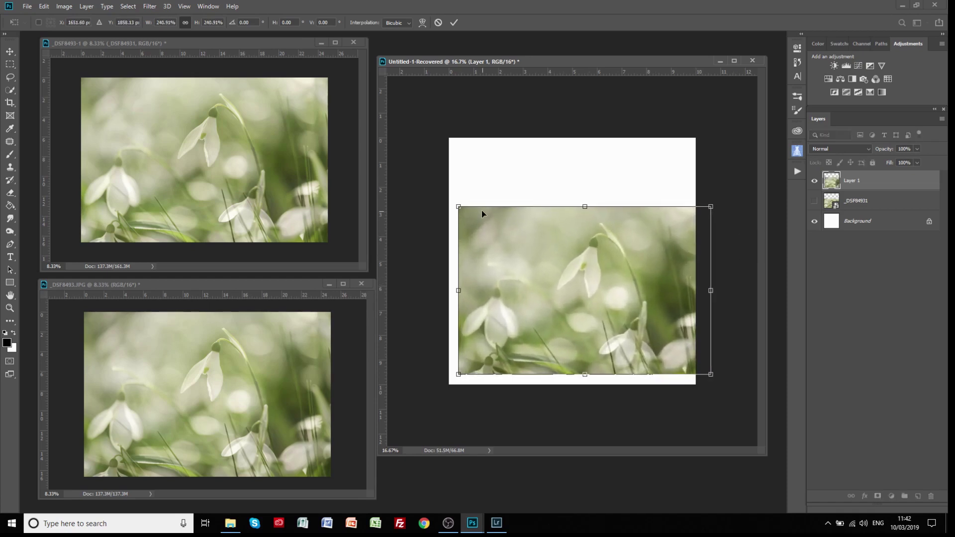
{"action": "left_click_drag", "start_coordinate": [458, 208], "coordinate": [438, 198]}
{"action": "mouse_move", "coordinate": [564, 245]}
{"action": "left_mouse_down"}
{"action": "mouse_move", "coordinate": [565, 263]}
{"action": "mouse_move", "coordinate": [555, 259]}
{"action": "left_mouse_up"}
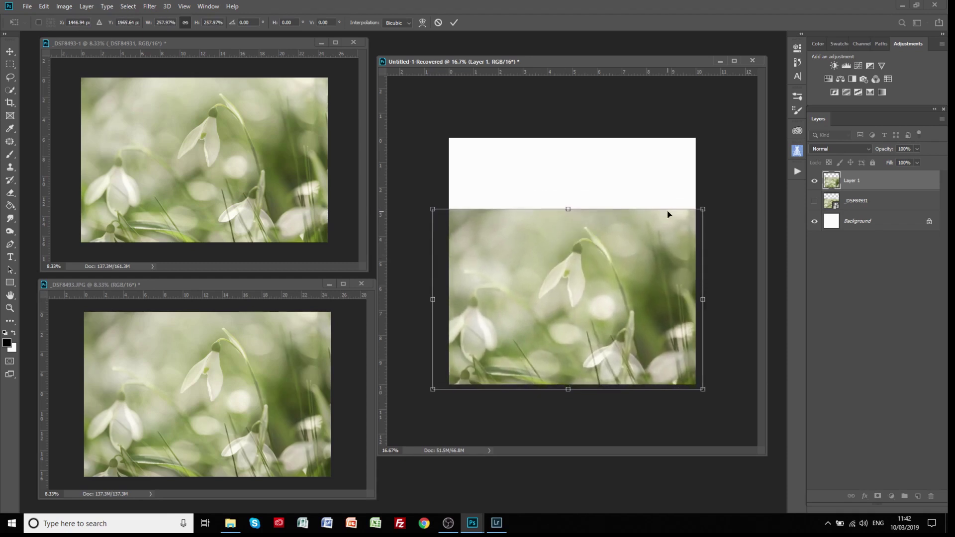
{"action": "left_click_drag", "start_coordinate": [706, 208], "coordinate": [699, 211]}
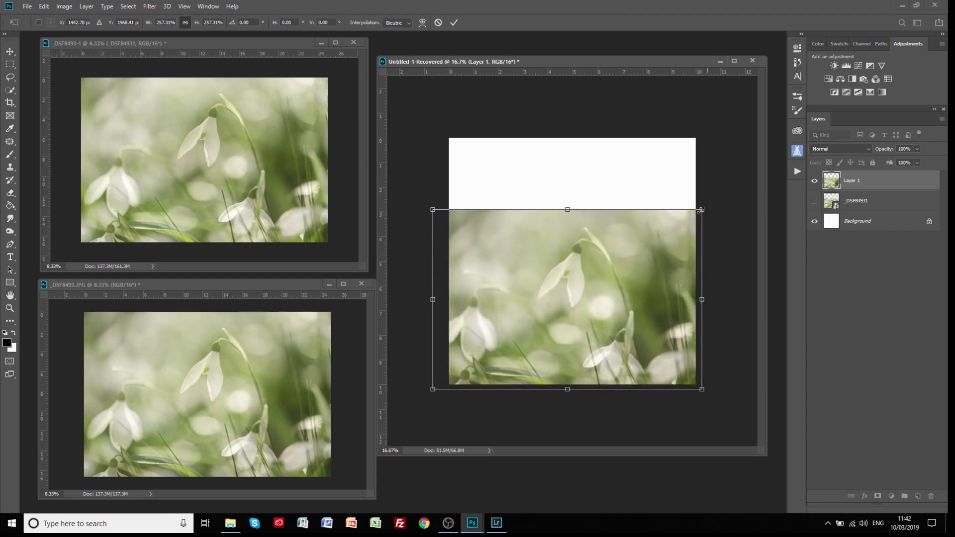
{"action": "left_click_drag", "start_coordinate": [631, 252], "coordinate": [637, 255]}
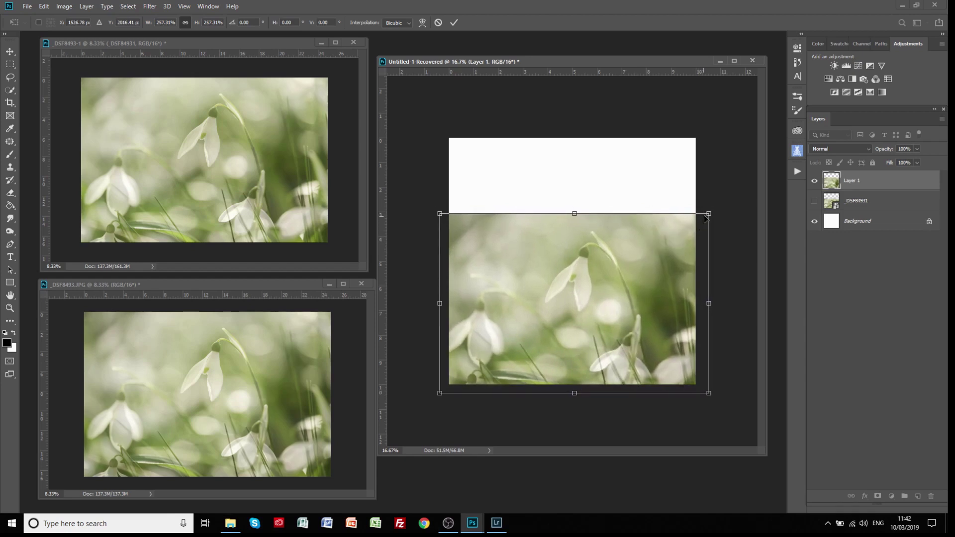
{"action": "left_click_drag", "start_coordinate": [706, 214], "coordinate": [702, 218]}
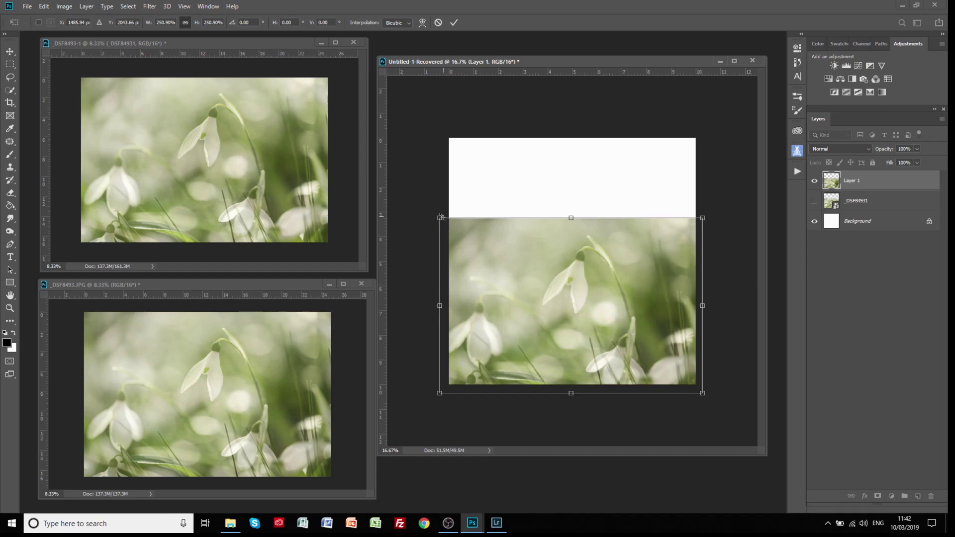
{"action": "left_click_drag", "start_coordinate": [441, 217], "coordinate": [442, 219]}
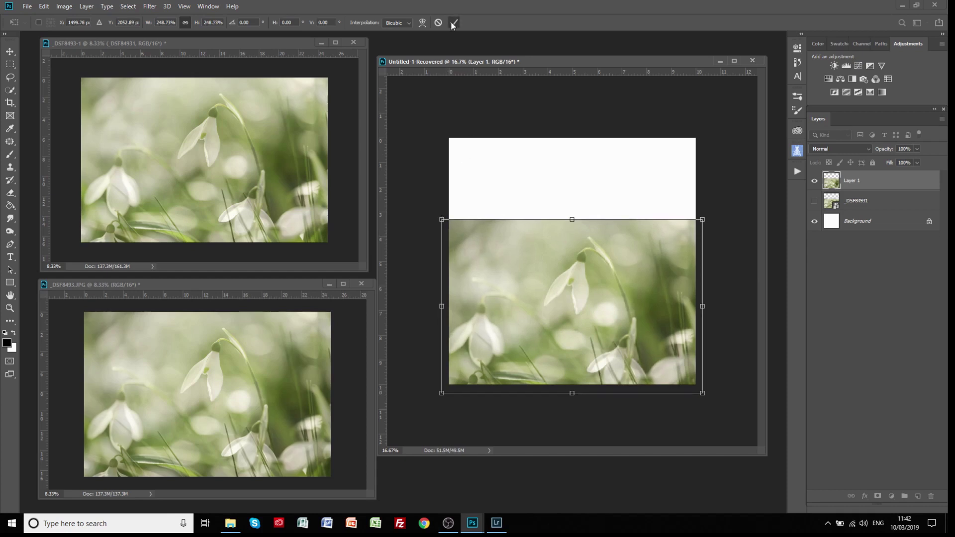
{"action": "left_click", "coordinate": [453, 24]}
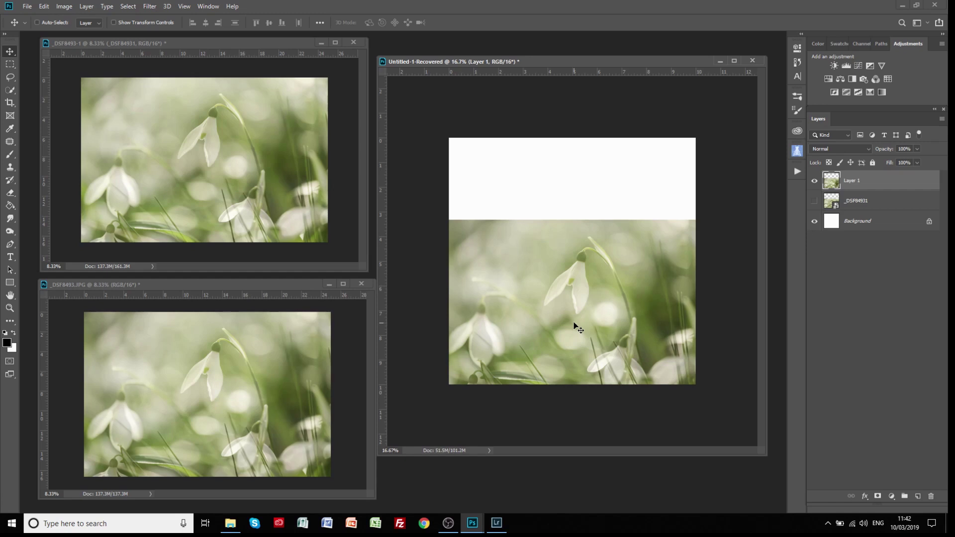
Inspect the enlarged snowdrop up close, and shrink Layer 1 to about a third of the canvas width near the lower-left corner
{"action": "left_click", "coordinate": [10, 309]}
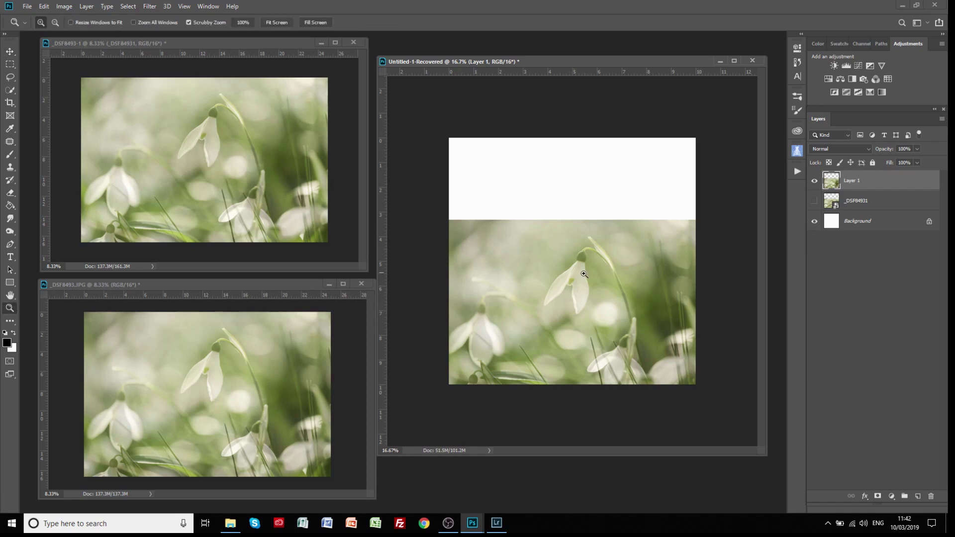
{"action": "left_click", "coordinate": [566, 287]}
{"action": "left_click", "coordinate": [565, 287]}
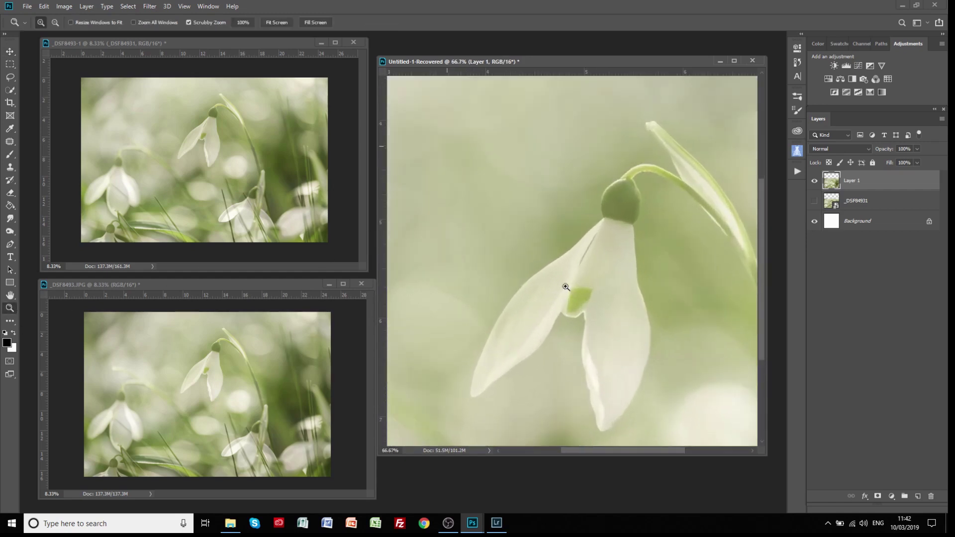
{"action": "left_click", "coordinate": [596, 275], "text": "alt"}
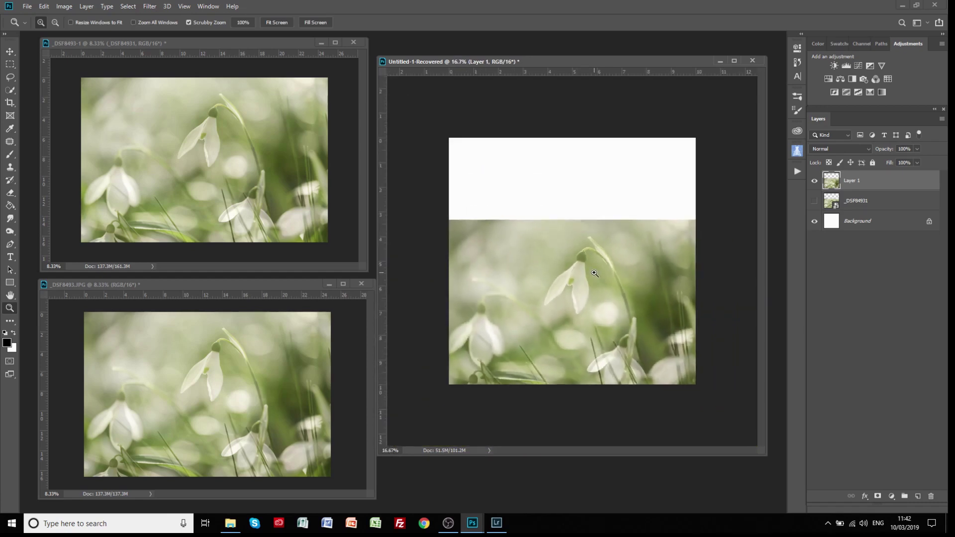
{"action": "key", "text": "ctrl+t"}
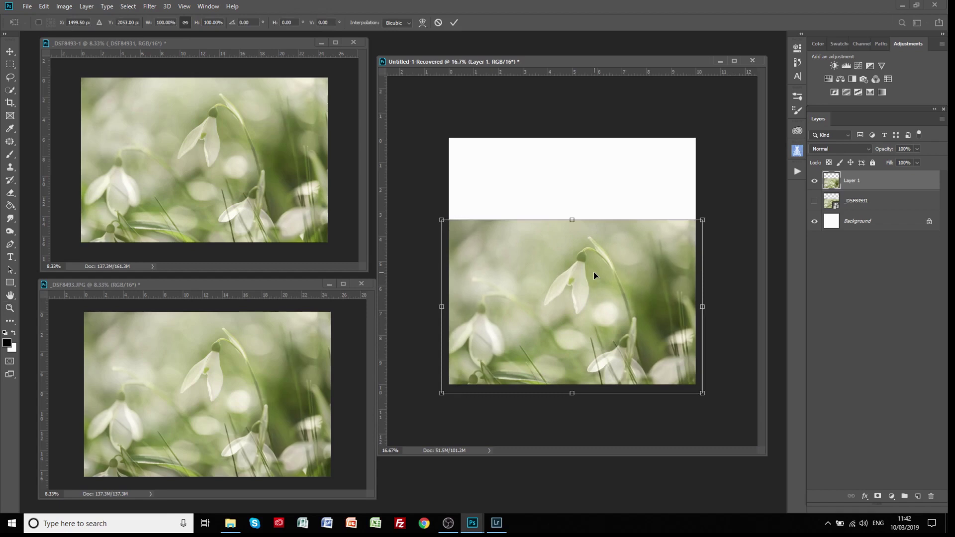
{"action": "left_click_drag", "start_coordinate": [700, 222], "coordinate": [529, 336]}
{"action": "left_click_drag", "start_coordinate": [497, 370], "coordinate": [510, 348]}
{"action": "left_click", "coordinate": [454, 23]}
Enlarge Layer 1 again with Free Transform to about 250%, repositioning it to keep the central snowdrop in view
{"action": "key", "text": "z"}
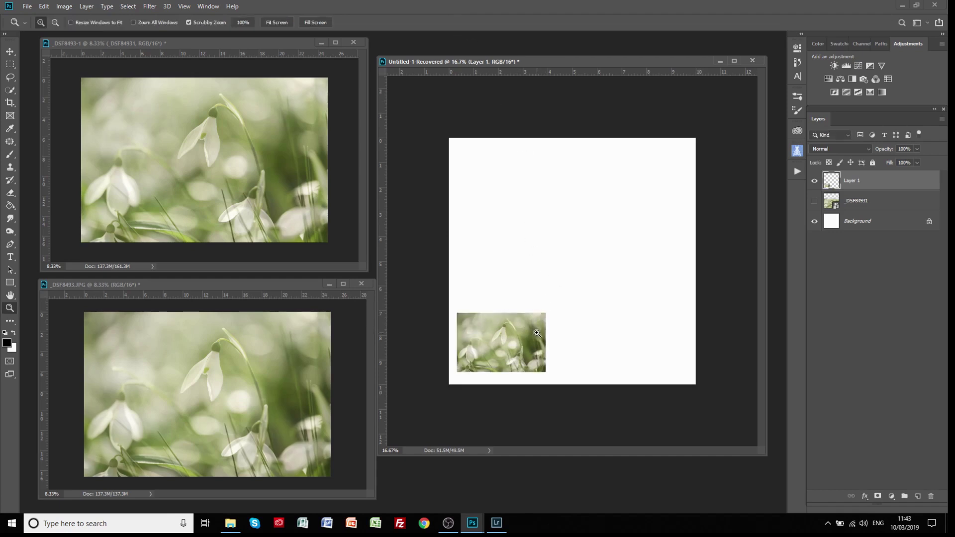
{"action": "left_click", "coordinate": [538, 333]}
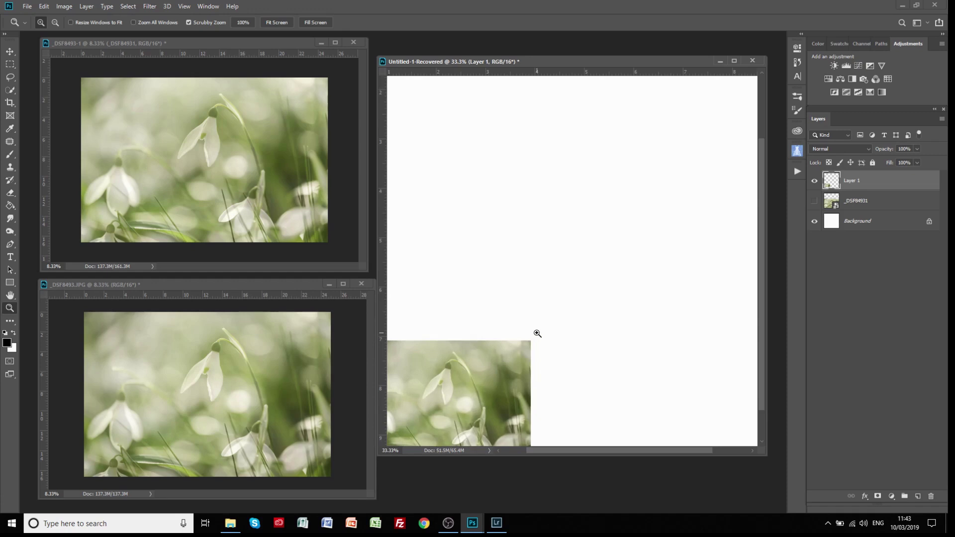
{"action": "key", "text": "ctrl+t"}
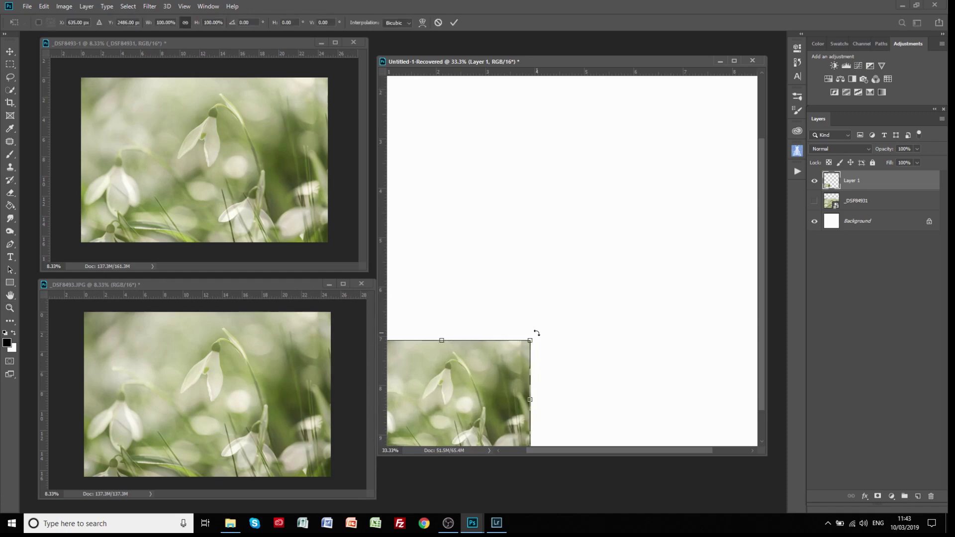
{"action": "key", "text": "ctrl+plus"}
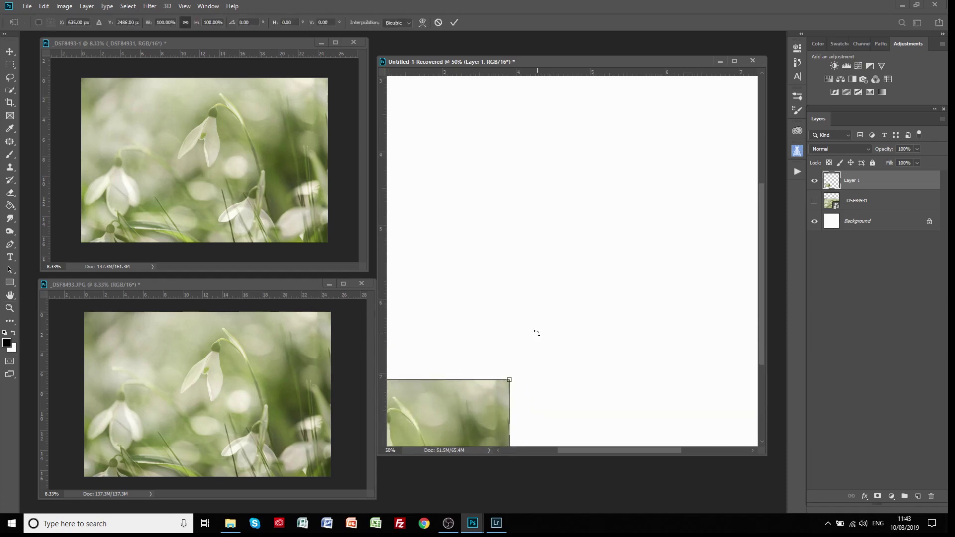
{"action": "left_click_drag", "start_coordinate": [509, 381], "coordinate": [758, 267]}
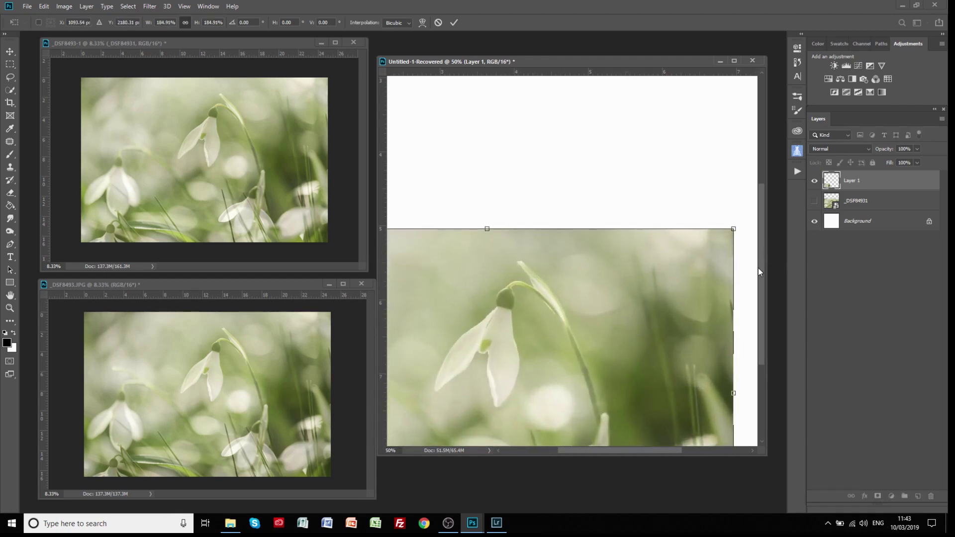
{"action": "left_click_drag", "start_coordinate": [562, 324], "coordinate": [556, 267]}
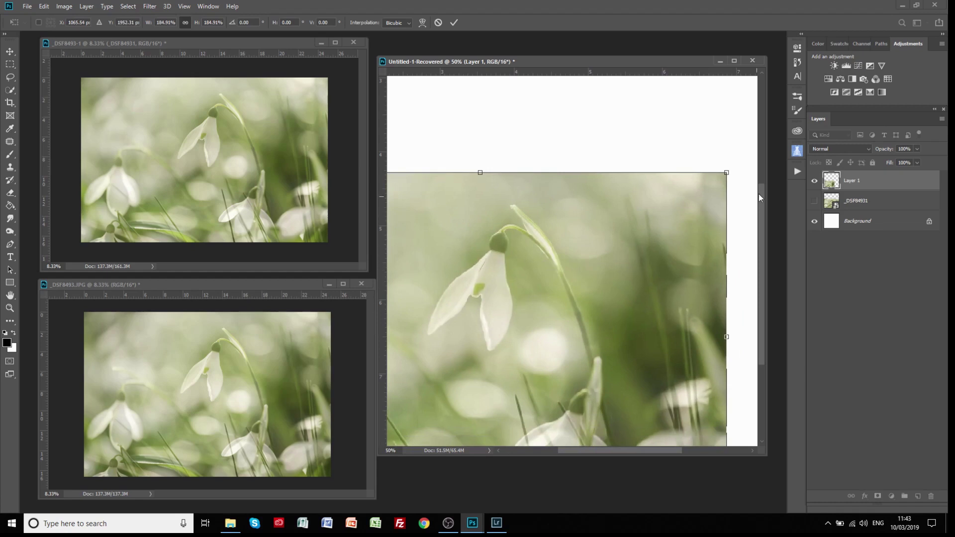
{"action": "left_click_drag", "start_coordinate": [727, 173], "coordinate": [757, 141]}
{"action": "left_click_drag", "start_coordinate": [601, 261], "coordinate": [506, 320]}
{"action": "left_click_drag", "start_coordinate": [665, 203], "coordinate": [798, 116]}
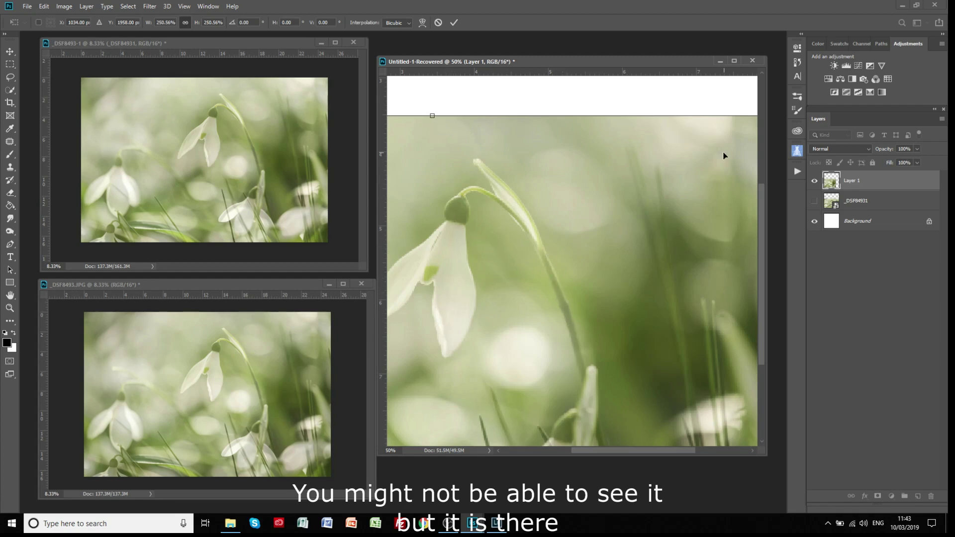
Reposition Layer 1 and enlarge it to about 291% with Free Transform so it spans the full width of the lower canvas
{"action": "key", "text": "ctrl+minus"}
{"action": "key", "text": "ctrl+minus"}
{"action": "key", "text": "ctrl+minus"}
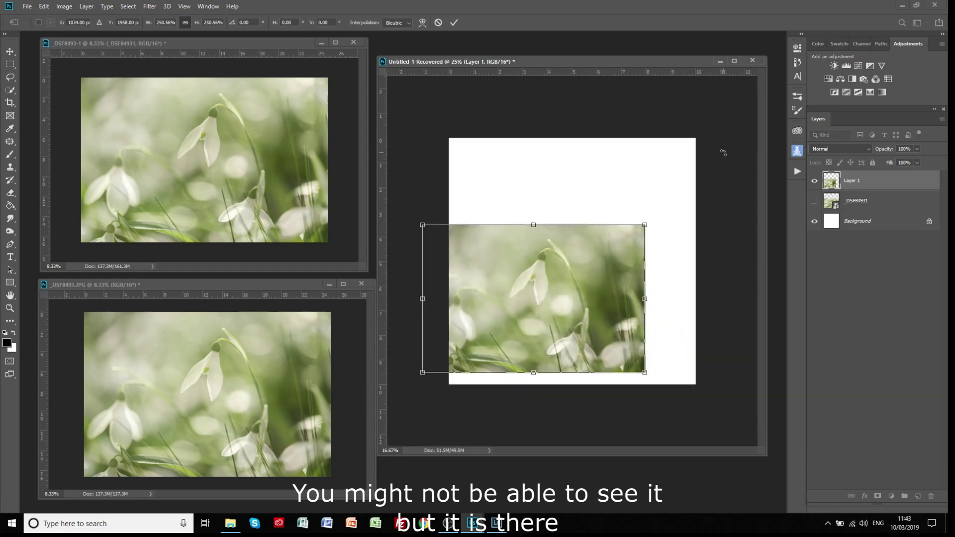
{"action": "left_click_drag", "start_coordinate": [587, 266], "coordinate": [607, 285]}
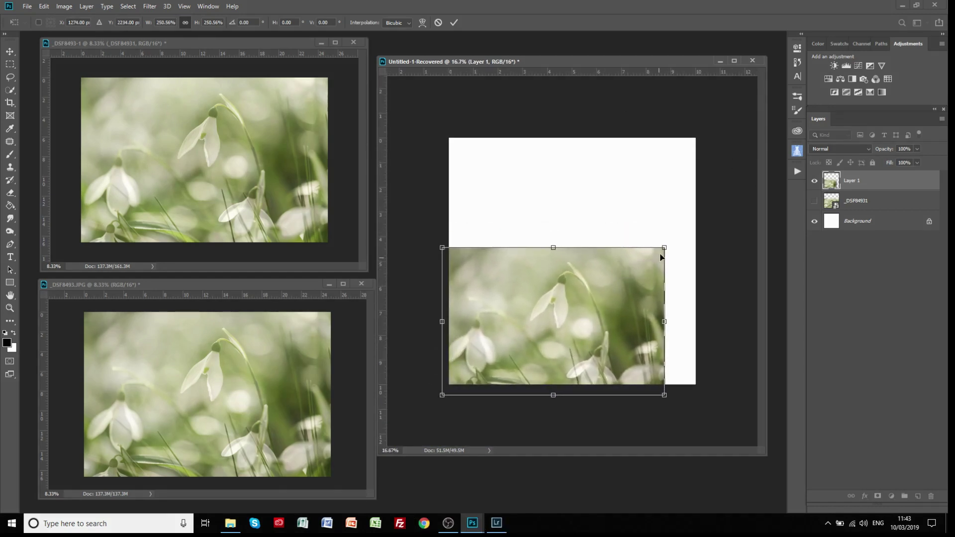
{"action": "left_click_drag", "start_coordinate": [665, 247], "coordinate": [706, 236]}
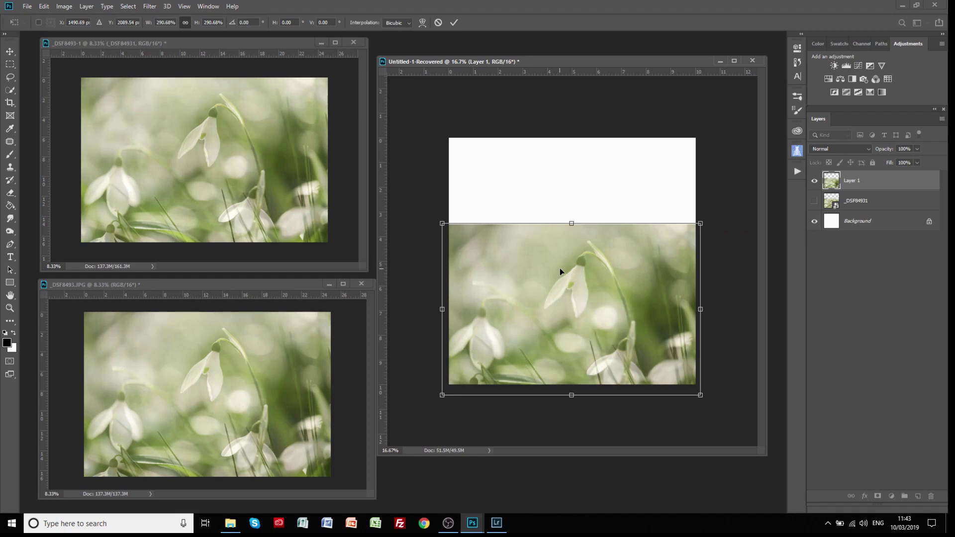
{"action": "left_click", "coordinate": [453, 23]}
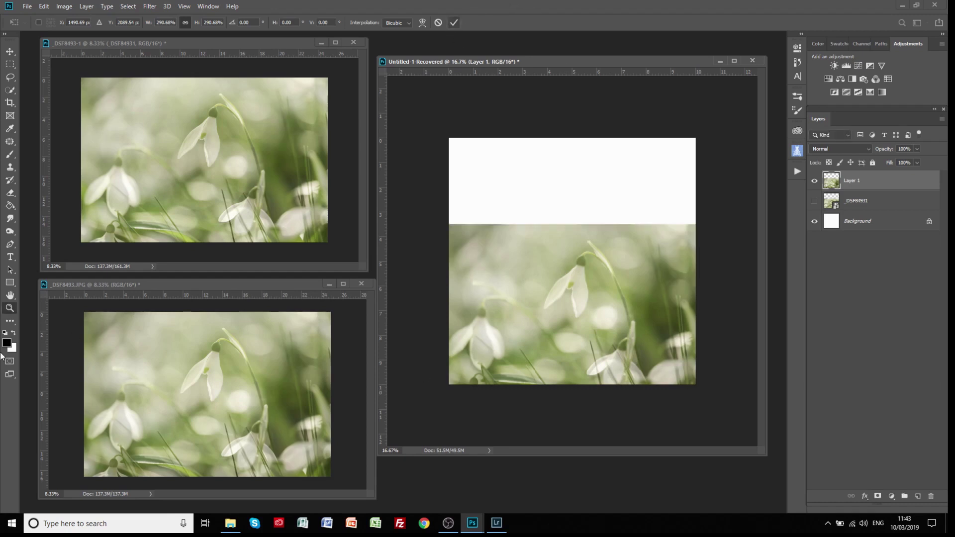
Examine the central snowdrop of the enlarged Layer 1 up close for loss of detail, and return to the full canvas view
{"action": "left_click", "coordinate": [13, 307]}
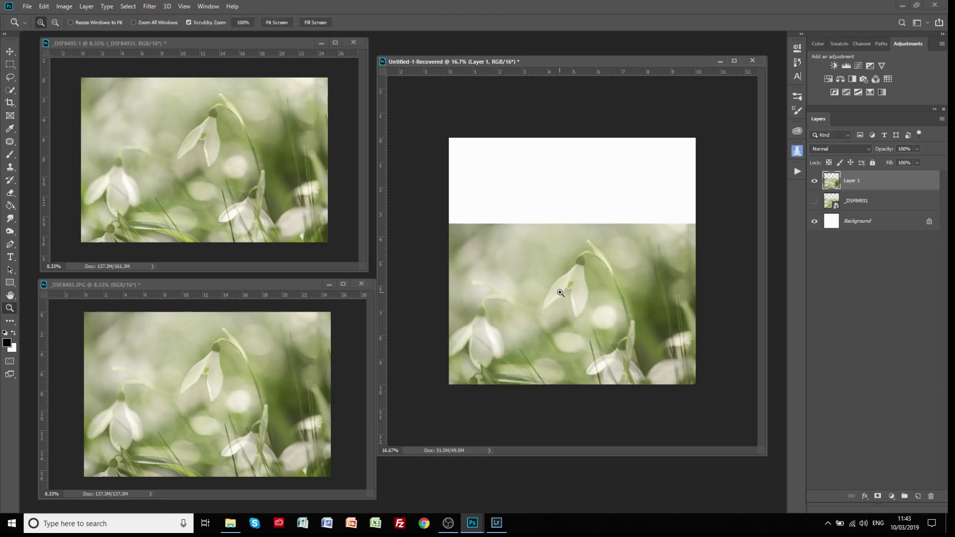
{"action": "left_click", "coordinate": [561, 293]}
{"action": "left_click", "coordinate": [560, 293]}
{"action": "left_click", "coordinate": [561, 293]}
{"action": "left_click", "coordinate": [560, 293]}
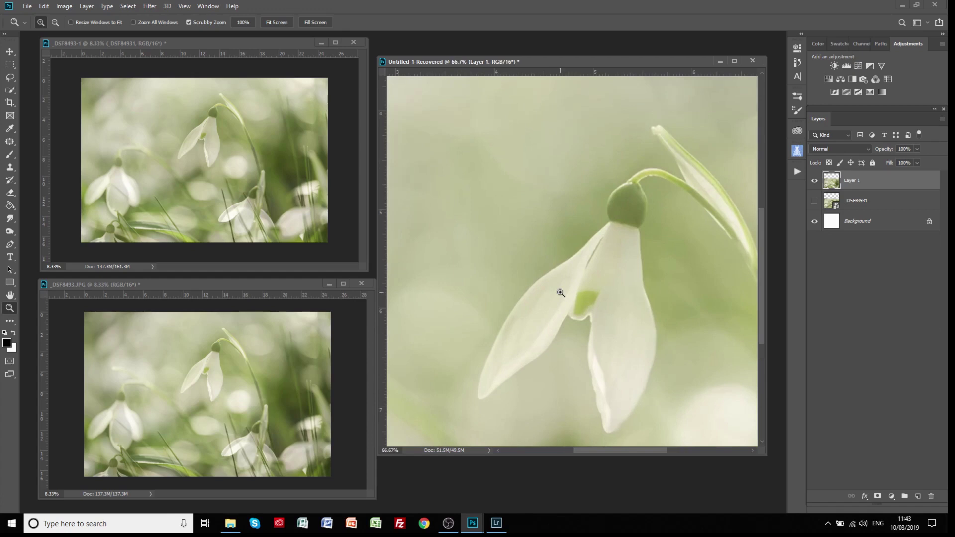
{"action": "key", "text": "ctrl+minus"}
{"action": "key", "text": "ctrl+minus"}
{"action": "key", "text": "ctrl+minus"}
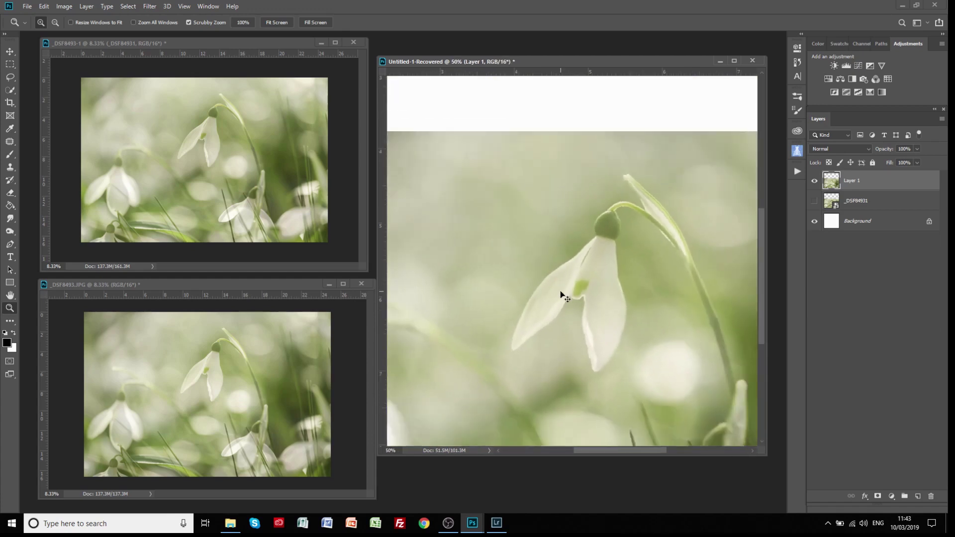
{"action": "key", "text": "ctrl+minus"}
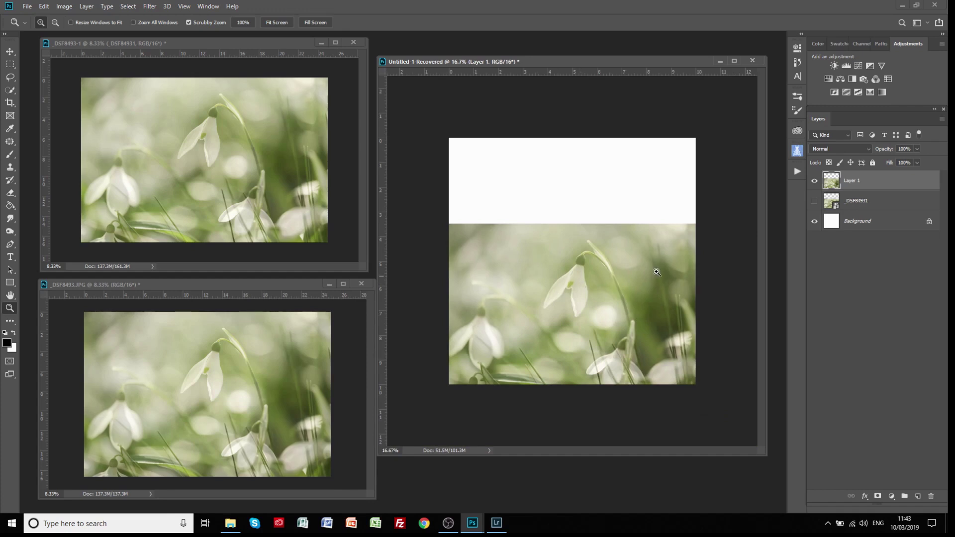
Show the _DSF84931 smart object instead of Layer 1, select it and inspect its central snowdrop up close
{"action": "left_click", "coordinate": [814, 201]}
{"action": "left_click", "coordinate": [814, 181]}
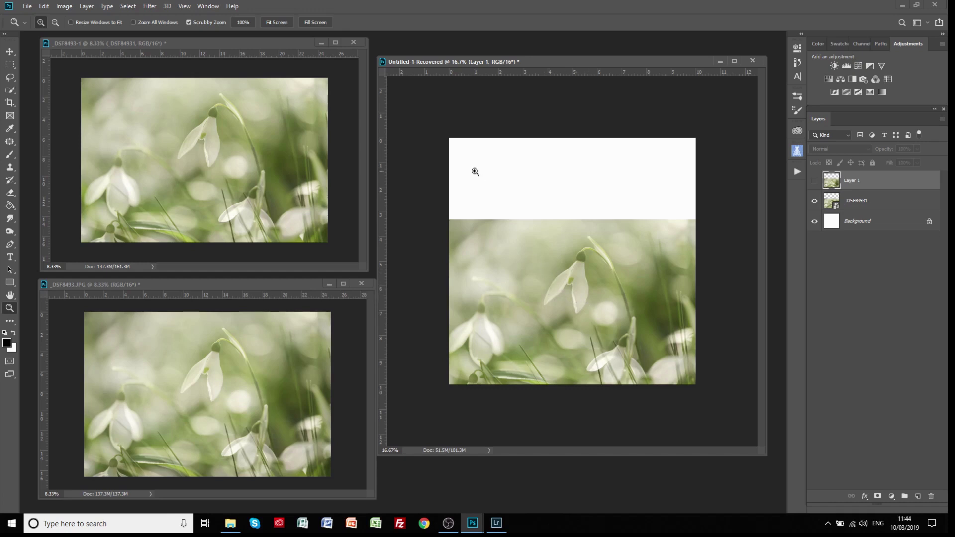
{"action": "left_click", "coordinate": [853, 201]}
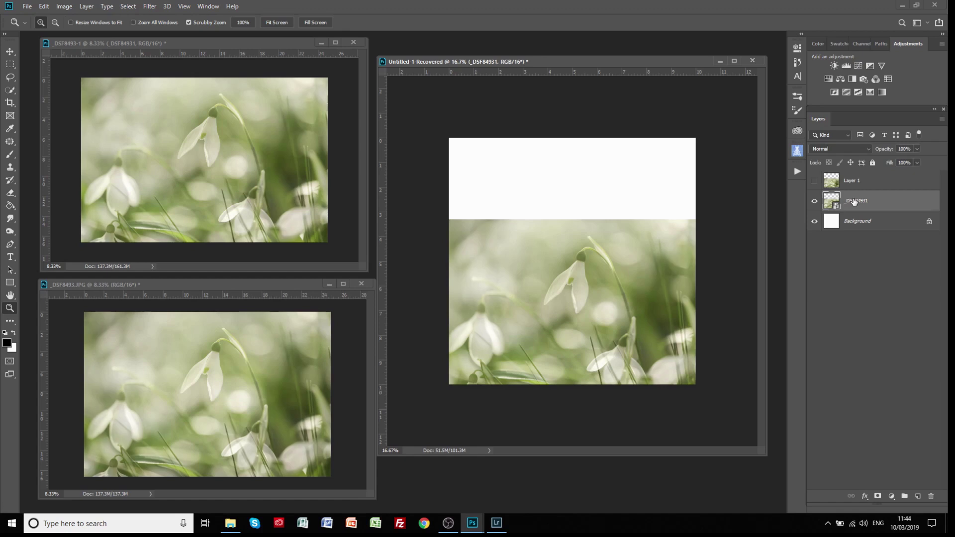
{"action": "key", "text": "ctrl+t"}
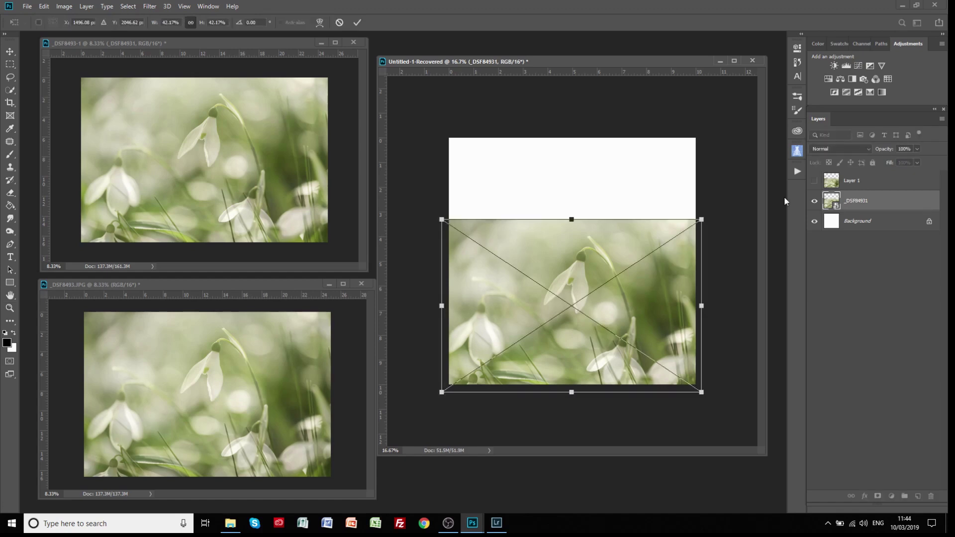
{"action": "left_click", "coordinate": [10, 308]}
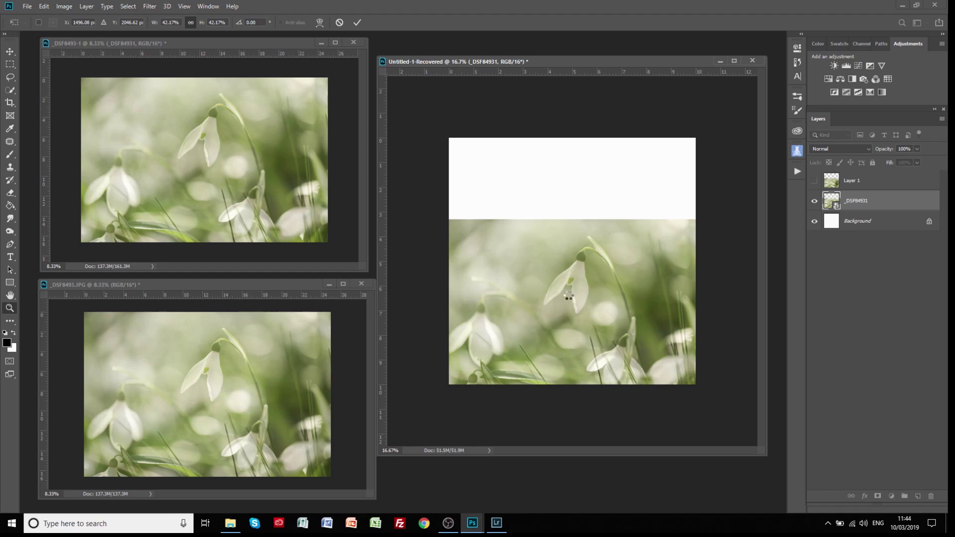
{"action": "left_click_drag", "start_coordinate": [569, 295], "coordinate": [568, 296]}
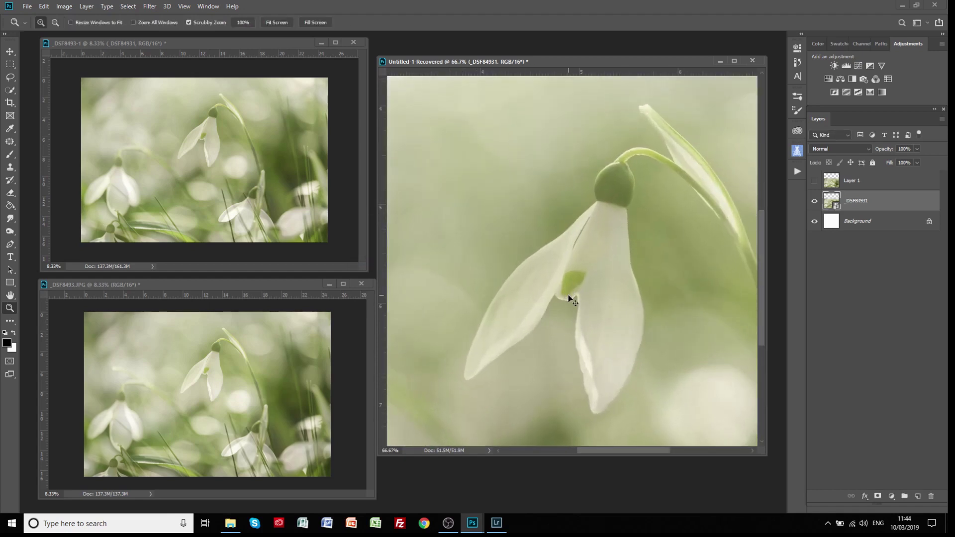
Shrink the _DSF84931 smart object with Free Transform to about a fifth of the canvas width in the lower-left corner
{"action": "key", "text": "ctrl+t"}
{"action": "left_click_drag", "start_coordinate": [687, 154], "coordinate": [495, 255]}
{"action": "left_click_drag", "start_coordinate": [734, 208], "coordinate": [537, 214]}
{"action": "left_click_drag", "start_coordinate": [718, 173], "coordinate": [484, 359]}
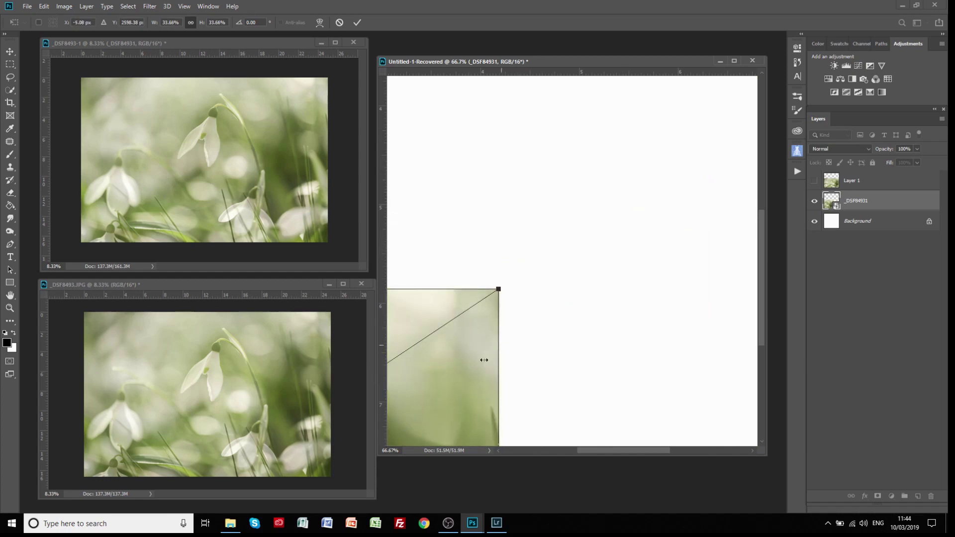
{"action": "key", "text": "ctrl+minus"}
{"action": "key", "text": "ctrl+minus"}
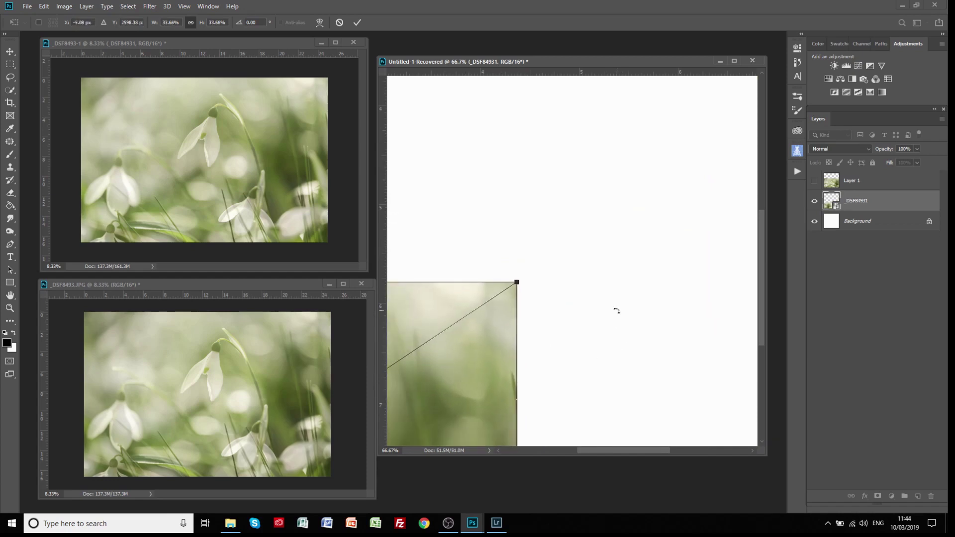
{"action": "left_click_drag", "start_coordinate": [535, 274], "coordinate": [431, 344]}
{"action": "left_click", "coordinate": [357, 22]}
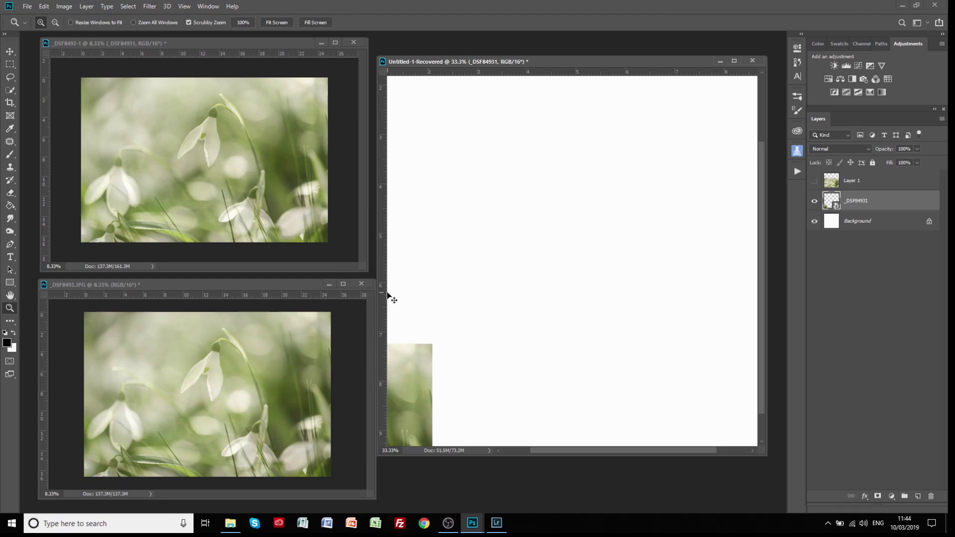
Enlarge the _DSF84931 smart object to about 48.9% with Free Transform and move it to span the full width of the lower canvas
{"action": "key", "text": "ctrl+t"}
{"action": "left_click_drag", "start_coordinate": [433, 344], "coordinate": [724, 149]}
{"action": "left_click_drag", "start_coordinate": [554, 243], "coordinate": [623, 188]}
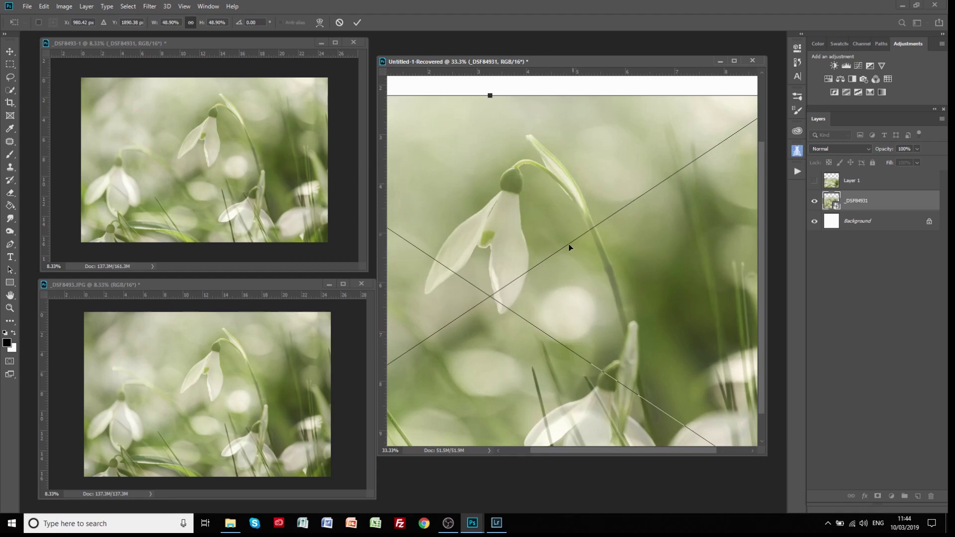
{"action": "left_click", "coordinate": [357, 23]}
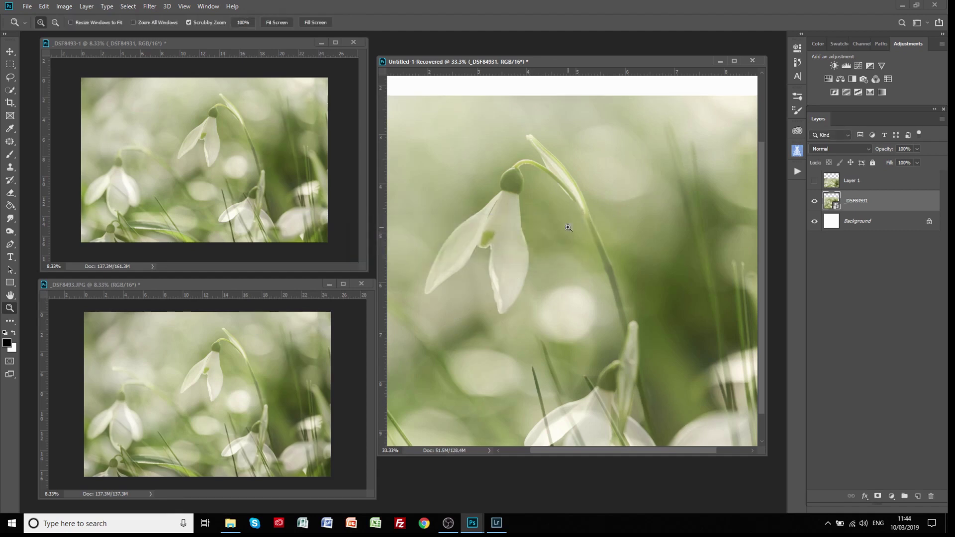
{"action": "left_click", "coordinate": [681, 243], "text": "alt"}
{"action": "left_click", "coordinate": [681, 243], "text": "alt"}
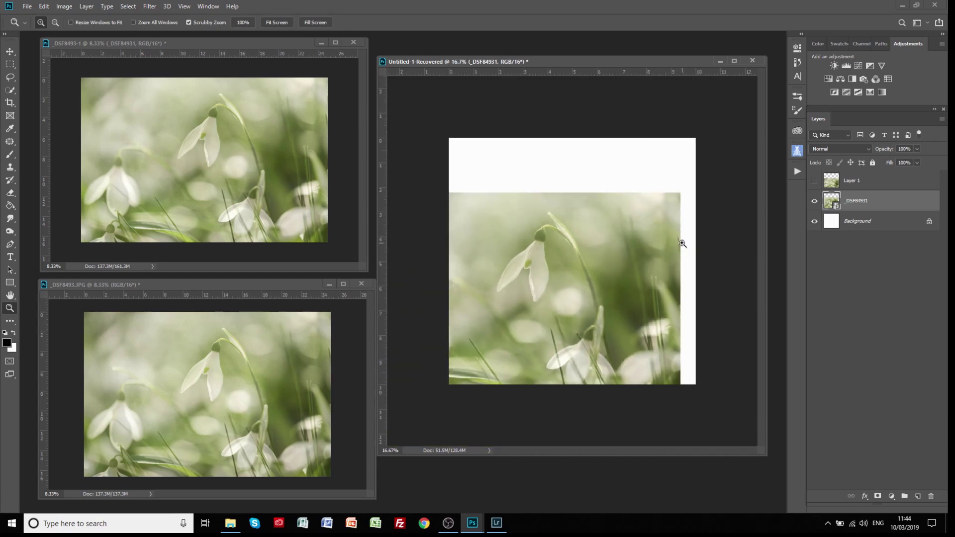
{"action": "left_click", "coordinate": [10, 51]}
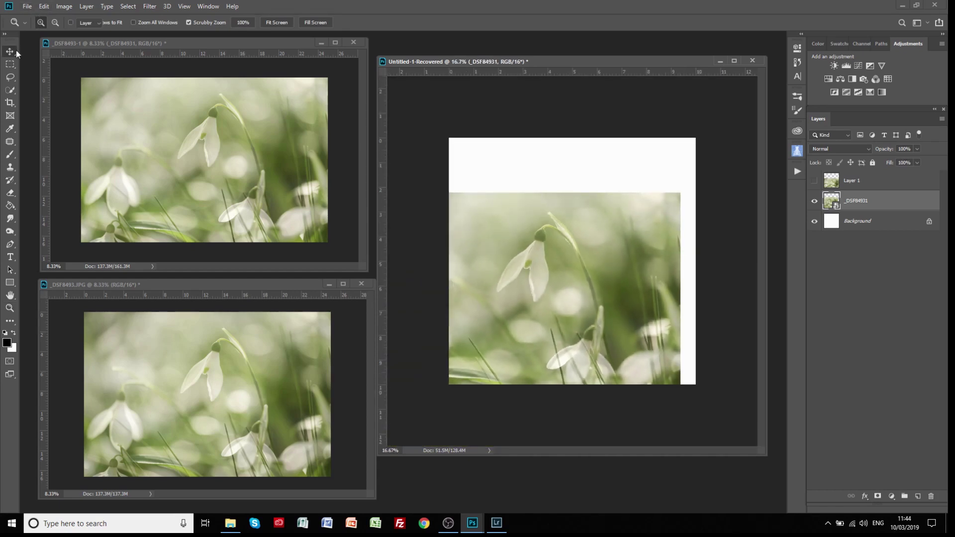
{"action": "left_click_drag", "start_coordinate": [518, 288], "coordinate": [567, 295]}
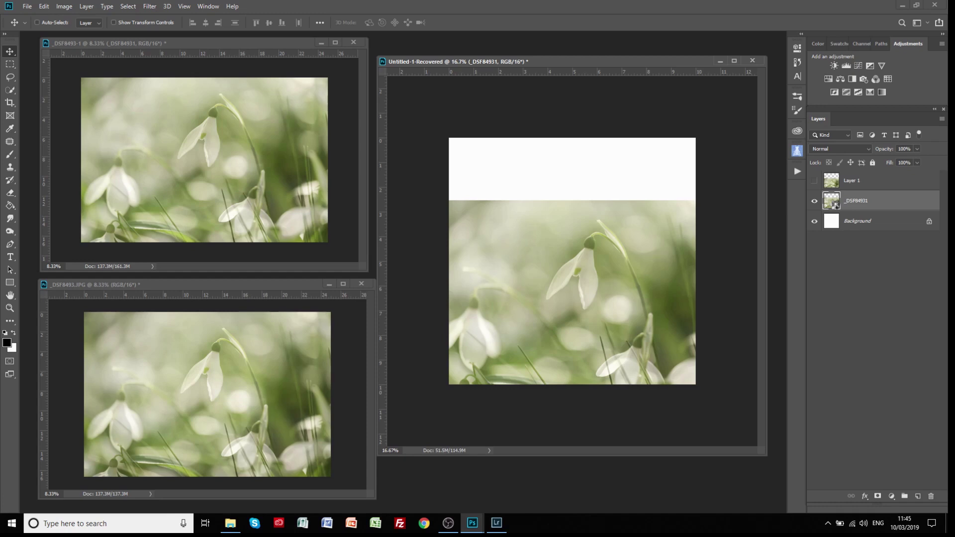
Open the smart object's Camera Raw settings, accept them without changes, and hide the smart object layer
{"action": "double_click", "coordinate": [836, 207]}
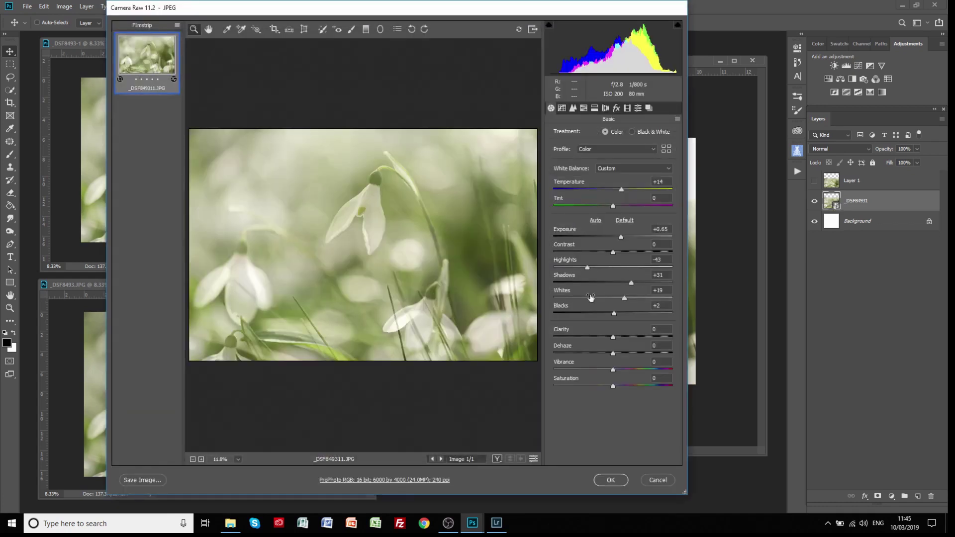
{"action": "left_click", "coordinate": [610, 480]}
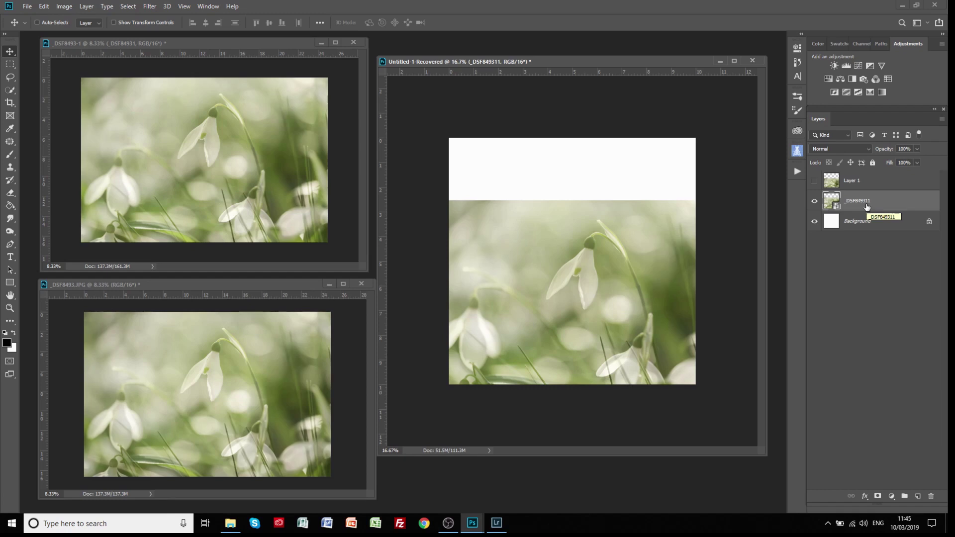
{"action": "left_click", "coordinate": [815, 201]}
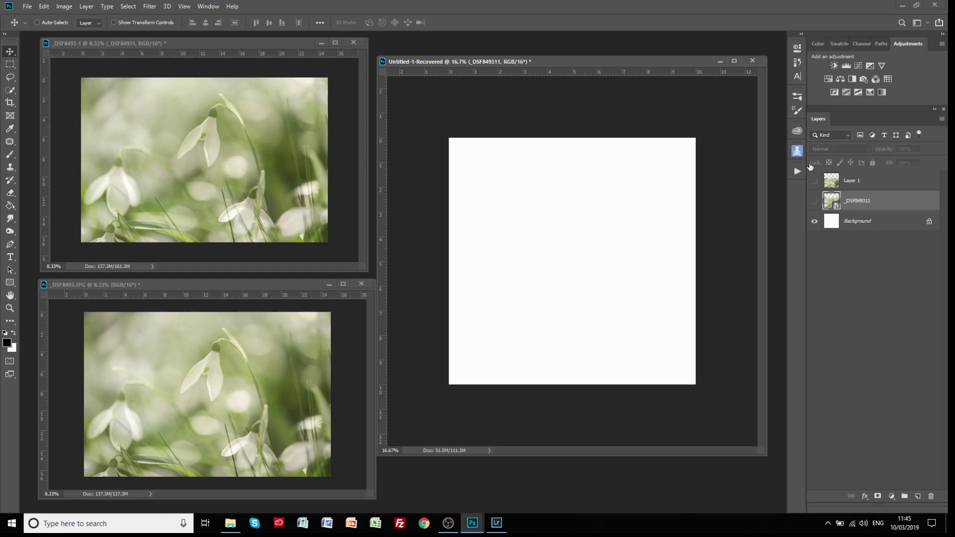
Minimize the Untitled-1 and _DSF8493.JPG documents, and enlarge and reposition the _DSF8493-1 window with its image at 12.5%
{"action": "left_click", "coordinate": [723, 58]}
{"action": "mouse_move", "coordinate": [312, 46]}
{"action": "left_mouse_down"}
{"action": "mouse_move", "coordinate": [455, 65]}
{"action": "mouse_move", "coordinate": [429, 51]}
{"action": "left_mouse_up"}
{"action": "mouse_move", "coordinate": [479, 275]}
{"action": "left_mouse_down"}
{"action": "mouse_move", "coordinate": [573, 351]}
{"action": "mouse_move", "coordinate": [735, 439]}
{"action": "left_mouse_up"}
{"action": "left_click_drag", "start_coordinate": [471, 46], "coordinate": [515, 49]}
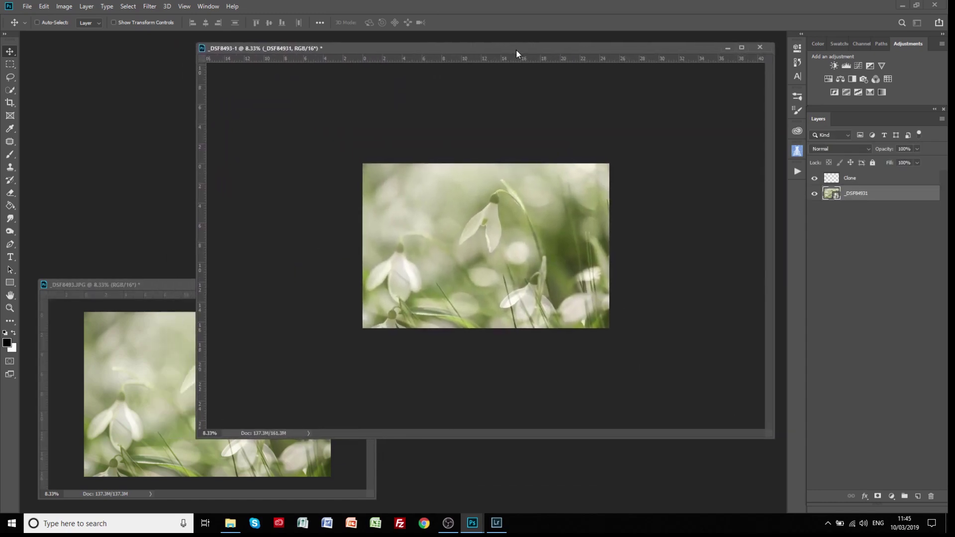
{"action": "left_click_drag", "start_coordinate": [196, 194], "coordinate": [376, 194]}
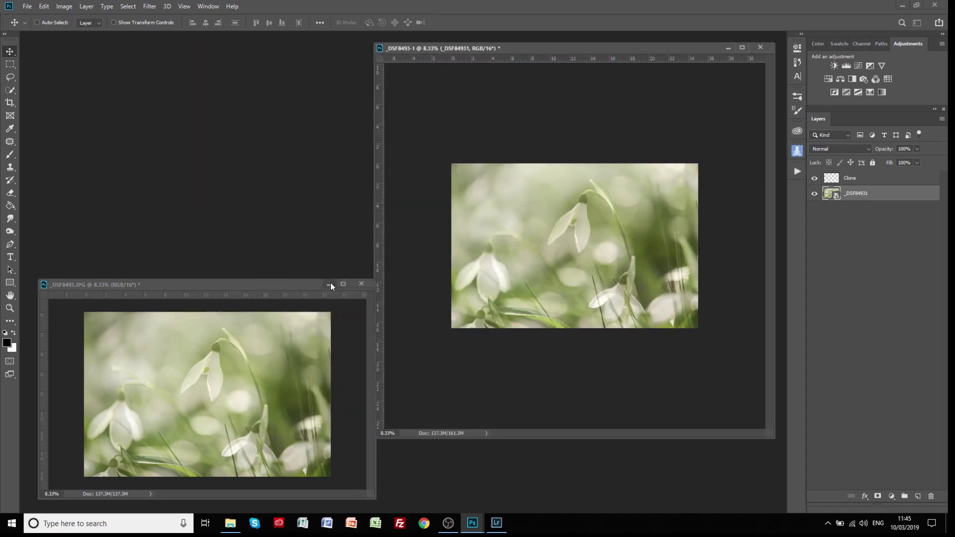
{"action": "left_click", "coordinate": [330, 283]}
{"action": "key", "text": "ctrl"}
{"action": "key", "text": "ctrl+plus"}
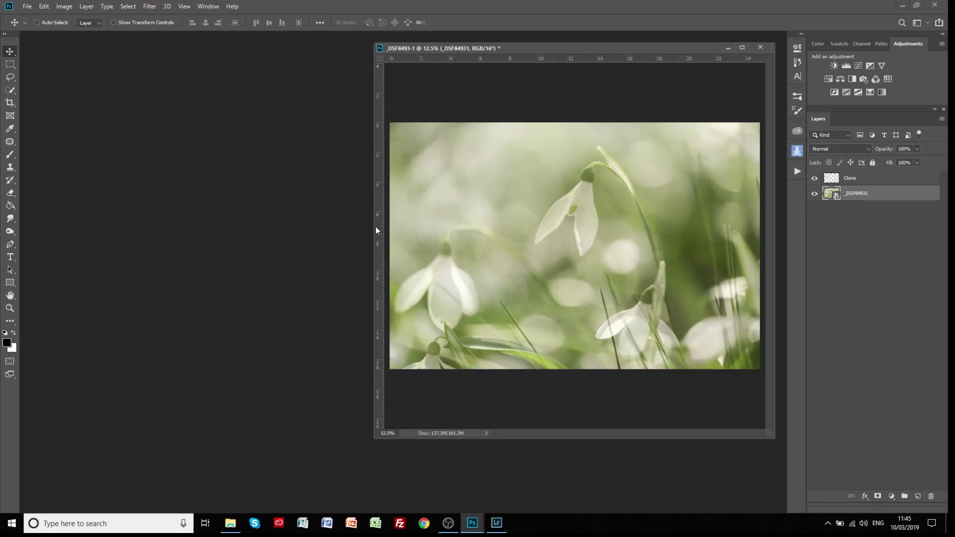
{"action": "left_click_drag", "start_coordinate": [374, 230], "coordinate": [365, 232]}
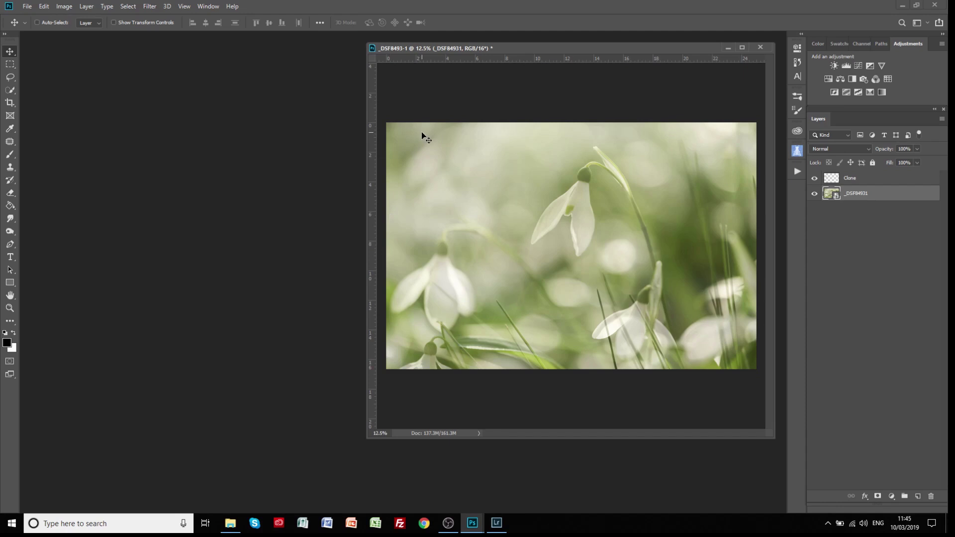
Open the LightStorm texture from the Watercolour folder
{"action": "left_click", "coordinate": [27, 7]}
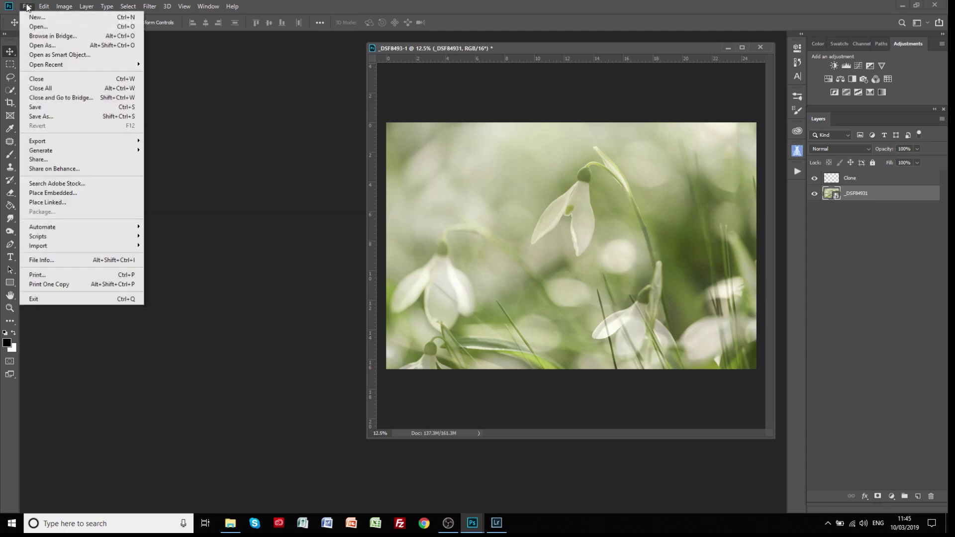
{"action": "left_click", "coordinate": [35, 28]}
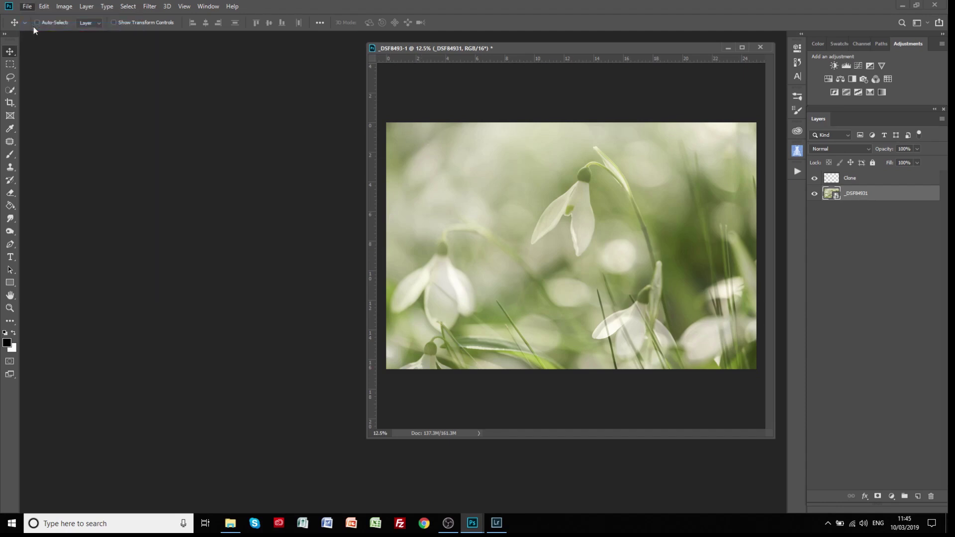
{"action": "left_click", "coordinate": [265, 137]}
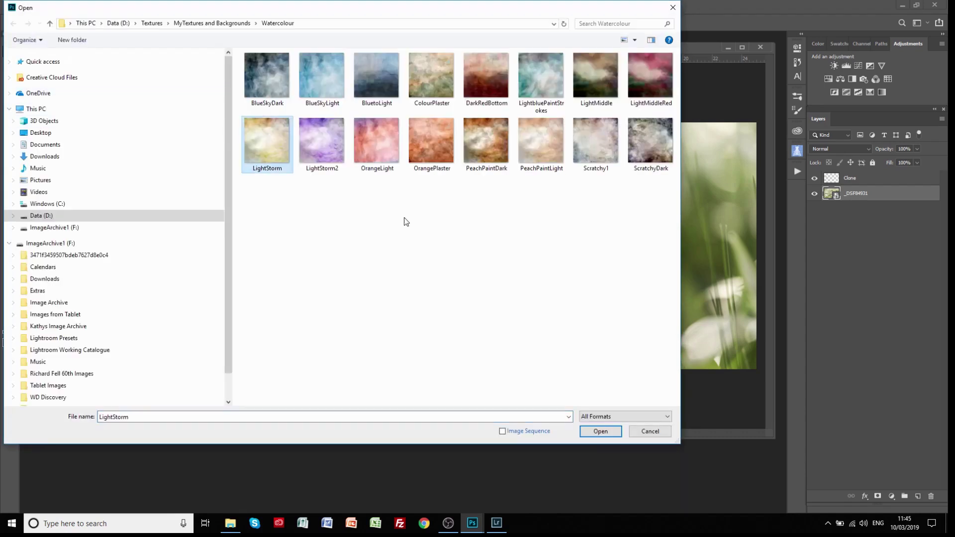
{"action": "left_click", "coordinate": [600, 431]}
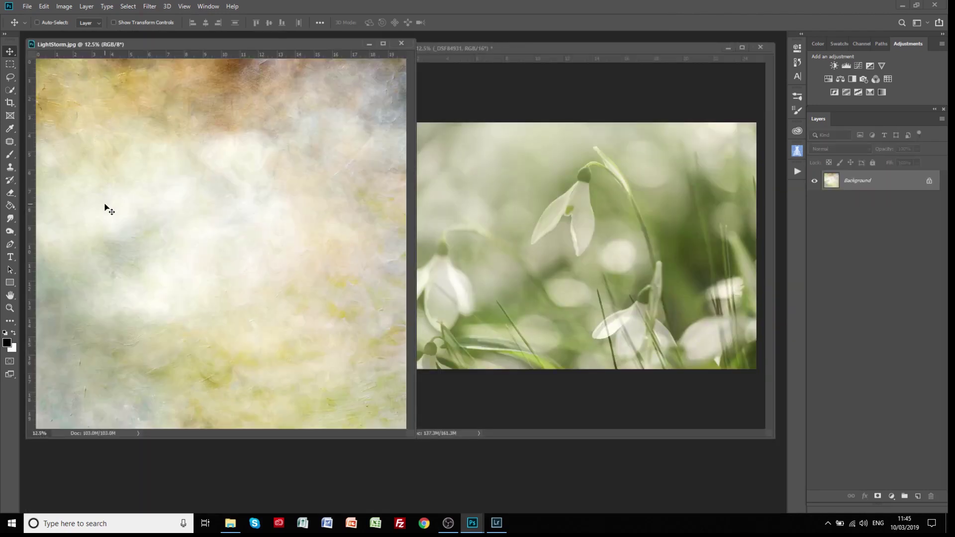
Copy the LightStorm texture into the _DSF8493-1 document above the snowdrop photo and scale it to about 103% wide by 70.67% high, covering the canvas
{"action": "left_click_drag", "start_coordinate": [124, 248], "coordinate": [570, 242]}
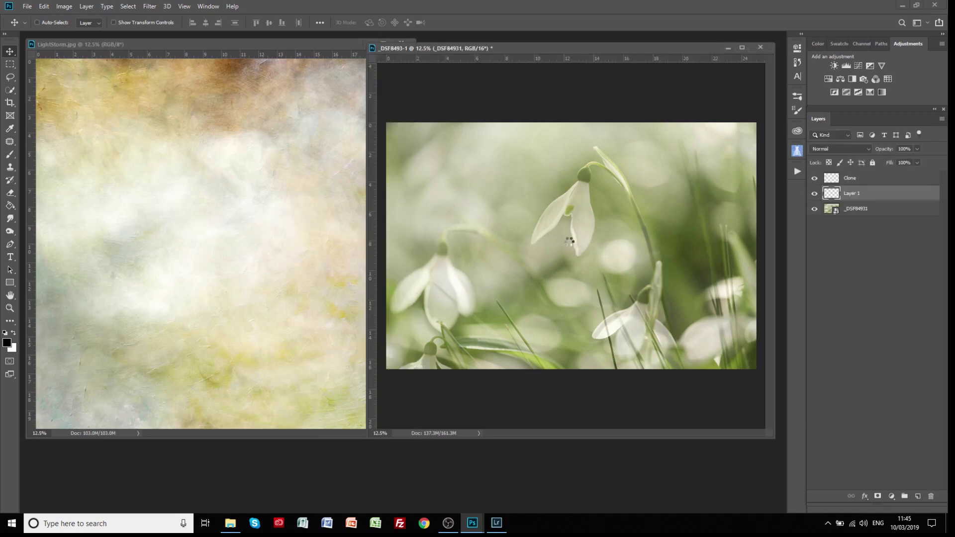
{"action": "left_click_drag", "start_coordinate": [568, 241], "coordinate": [507, 261]}
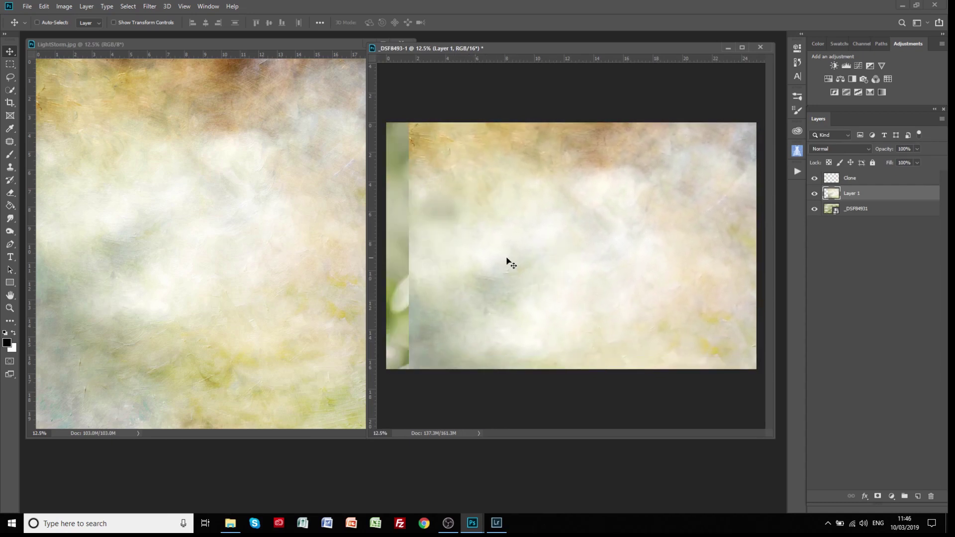
{"action": "key", "text": "ctrl+t"}
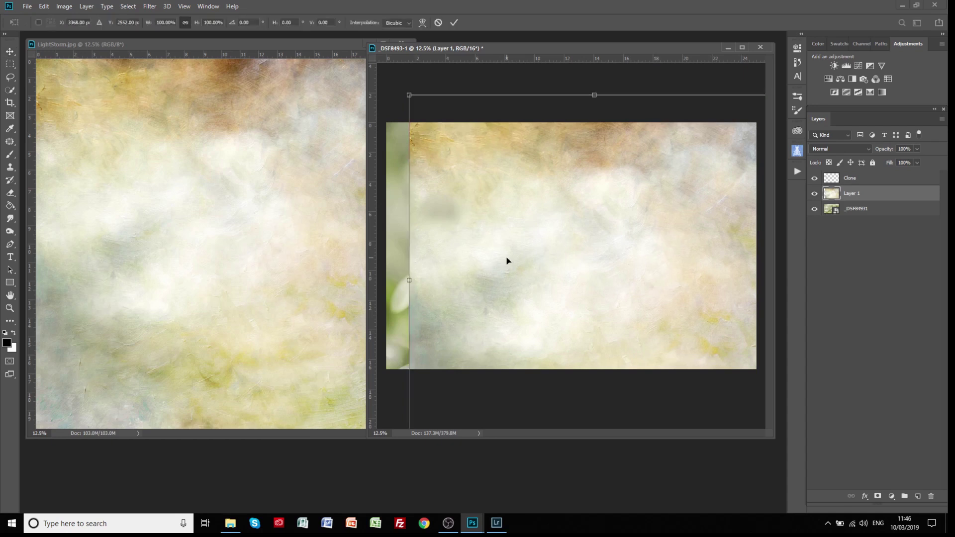
{"action": "key", "text": "ctrl+minus"}
{"action": "left_click_drag", "start_coordinate": [602, 200], "coordinate": [585, 214]}
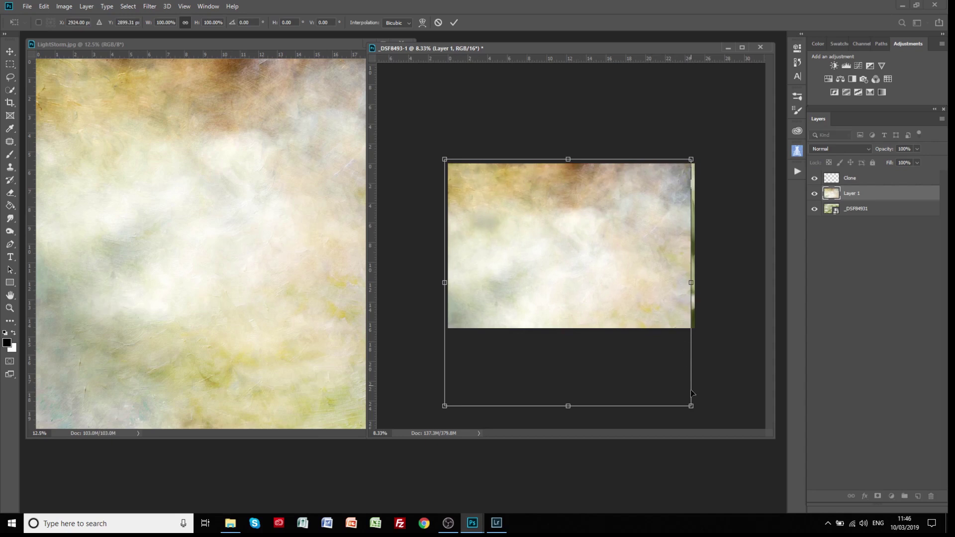
{"action": "left_click_drag", "start_coordinate": [691, 406], "coordinate": [700, 333]}
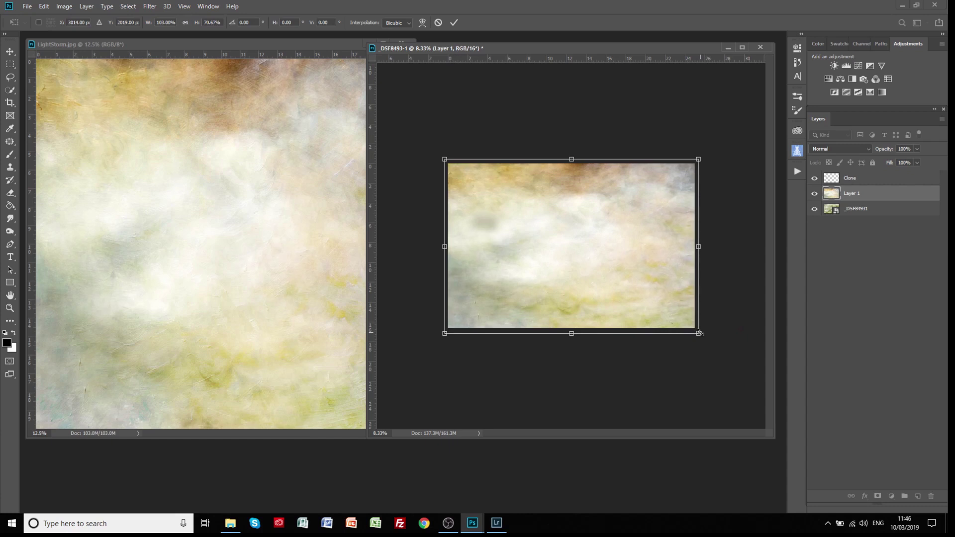
{"action": "left_click", "coordinate": [454, 22]}
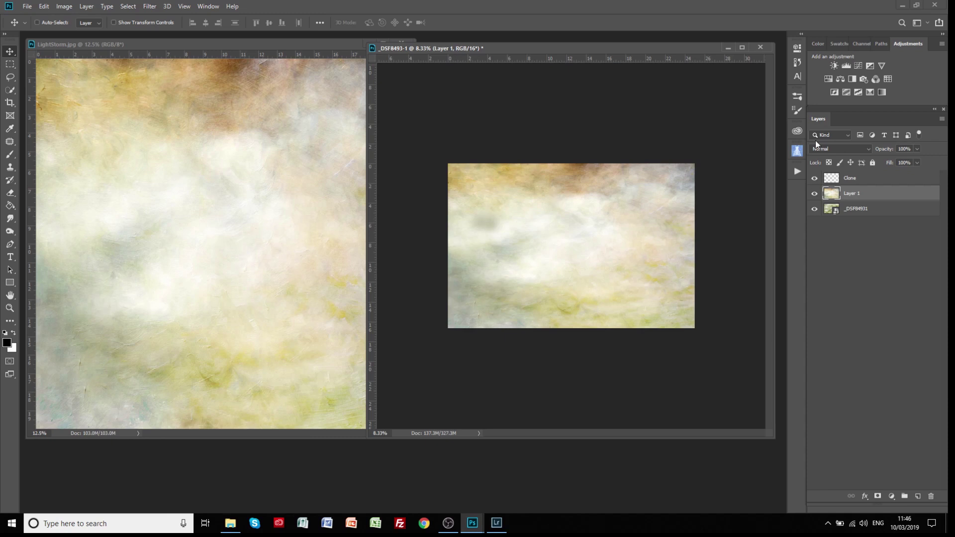
Set the texture layer's blend mode to Soft Light and close the LightStorm.jpg document
{"action": "left_click", "coordinate": [840, 149]}
{"action": "left_click", "coordinate": [824, 276]}
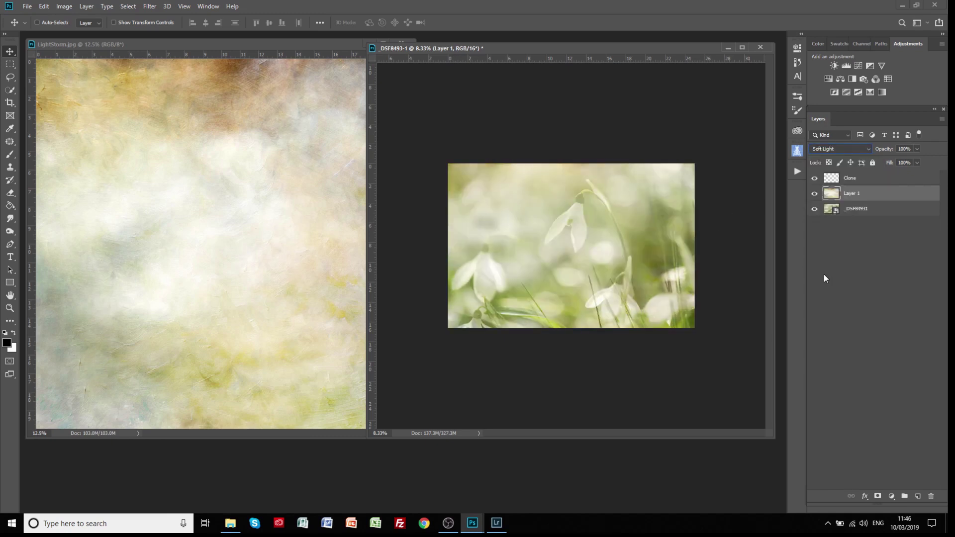
{"action": "left_click", "coordinate": [253, 44]}
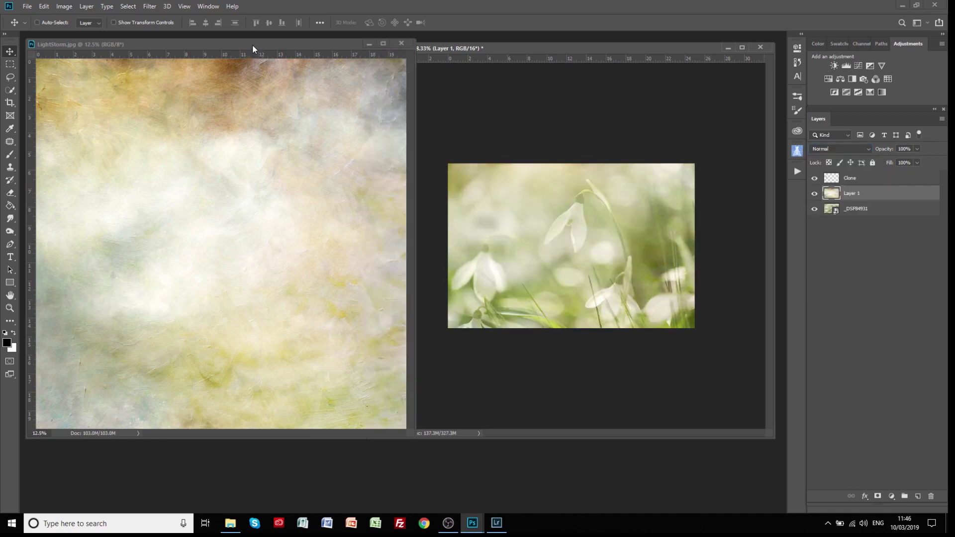
{"action": "left_click", "coordinate": [401, 43]}
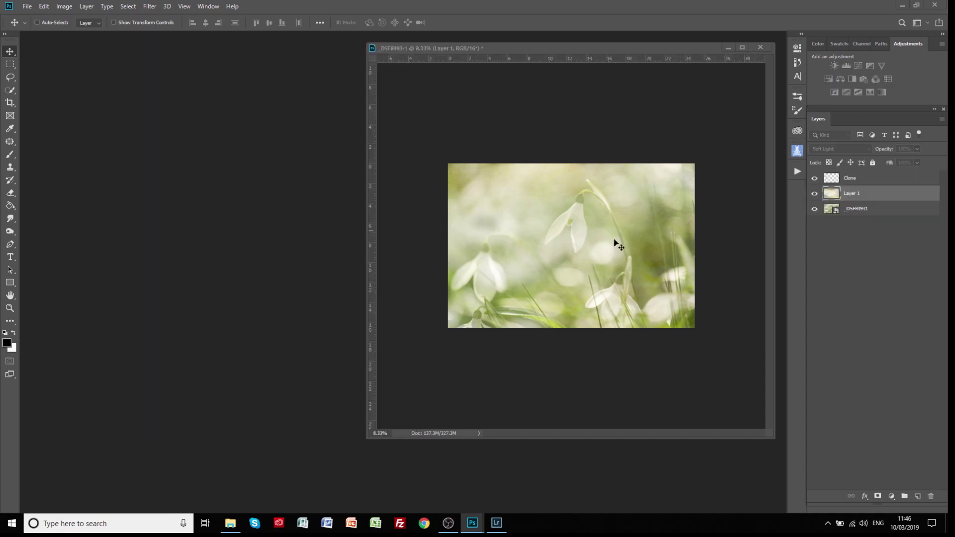
Hide Layer 1 and the Clone layer, and place the LightStorm texture from the Watercolour folder as an embedded smart object
{"action": "left_click", "coordinate": [813, 194]}
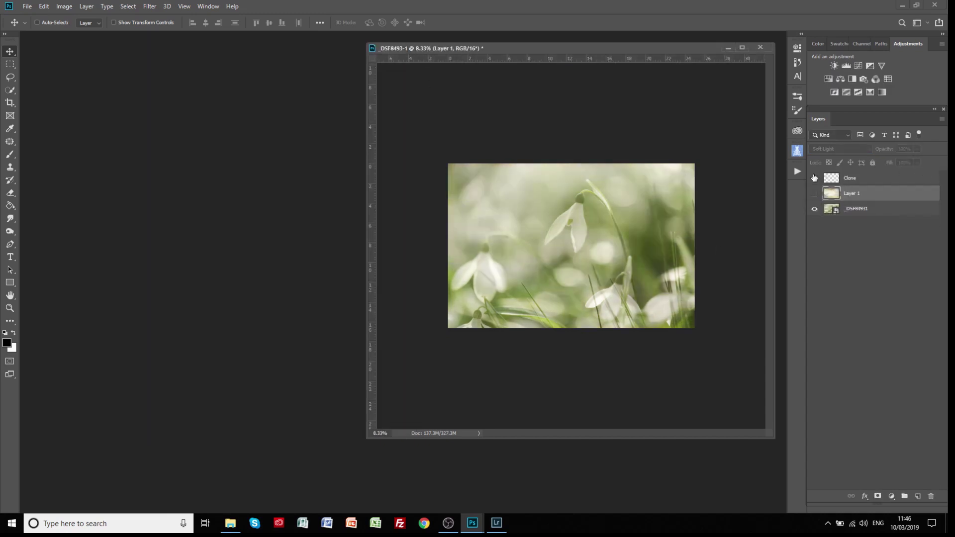
{"action": "left_click", "coordinate": [815, 178]}
{"action": "left_click", "coordinate": [29, 8]}
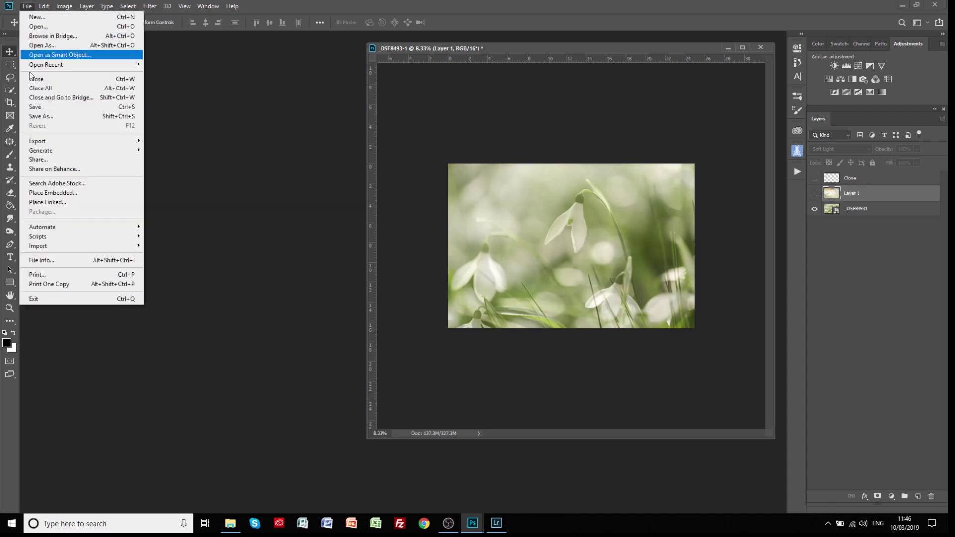
{"action": "left_click", "coordinate": [63, 194]}
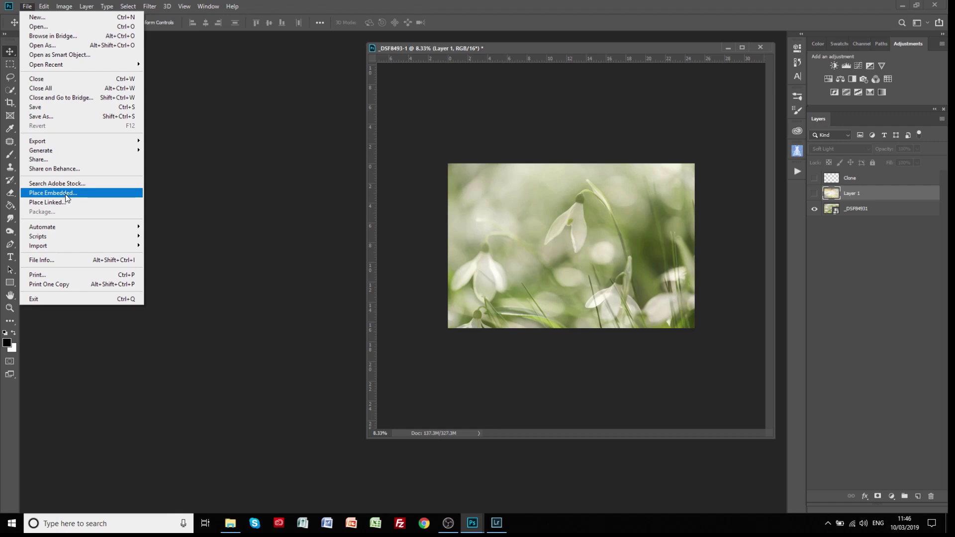
{"action": "left_click", "coordinate": [66, 196]}
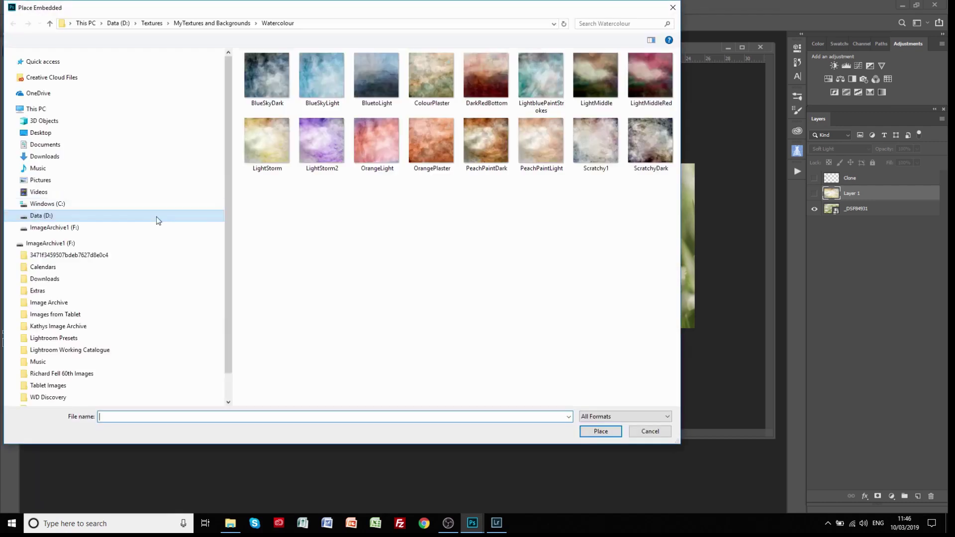
{"action": "left_click", "coordinate": [270, 153]}
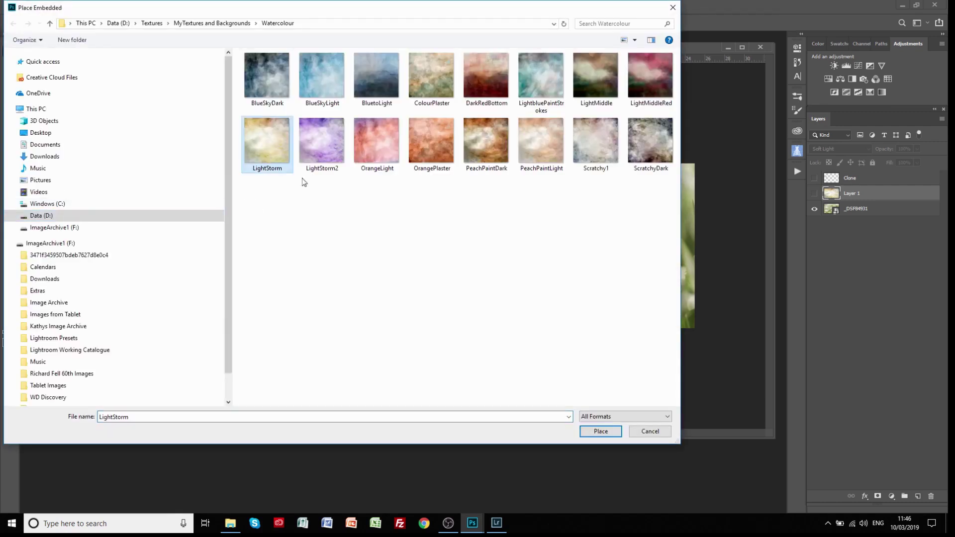
{"action": "left_click", "coordinate": [599, 431]}
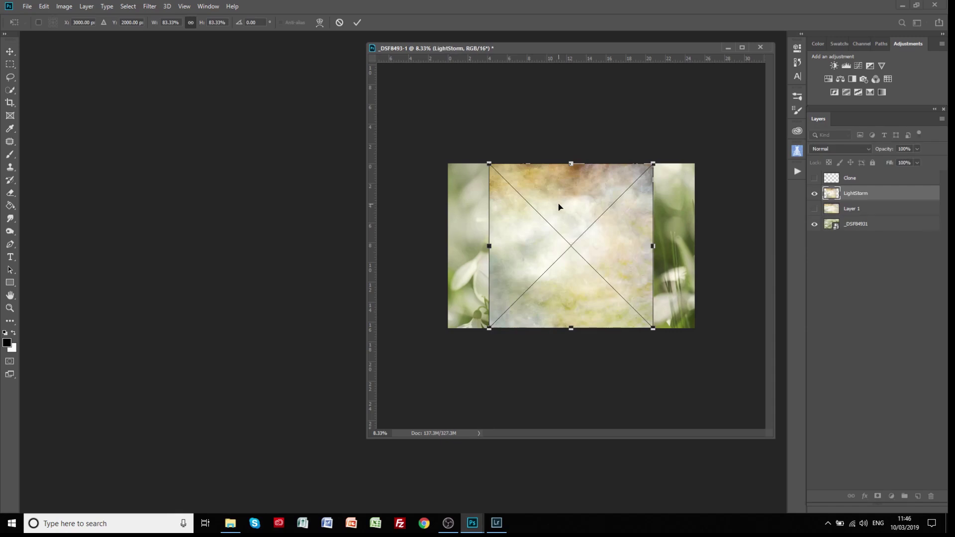
Stretch the embedded LightStorm texture to about 127.08% wide by 85.83% high, covering the canvas, and set its blend mode to Soft Light
{"action": "left_click_drag", "start_coordinate": [559, 207], "coordinate": [516, 206]}
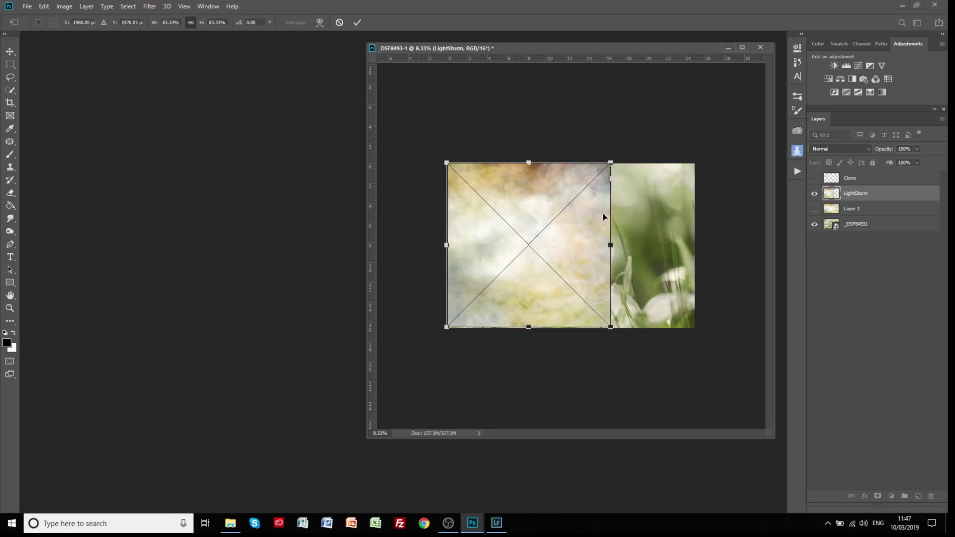
{"action": "left_click_drag", "start_coordinate": [613, 241], "coordinate": [695, 248]}
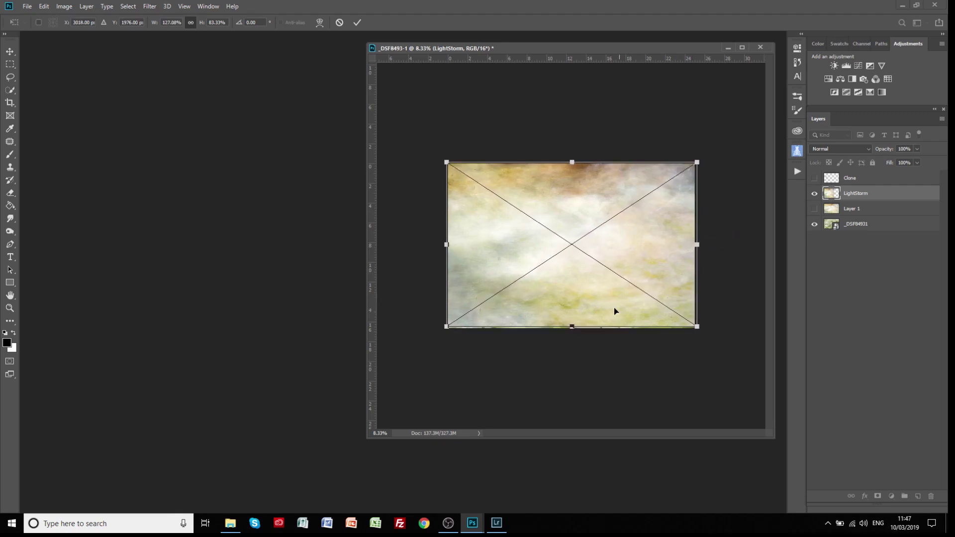
{"action": "left_click_drag", "start_coordinate": [572, 327], "coordinate": [572, 332]}
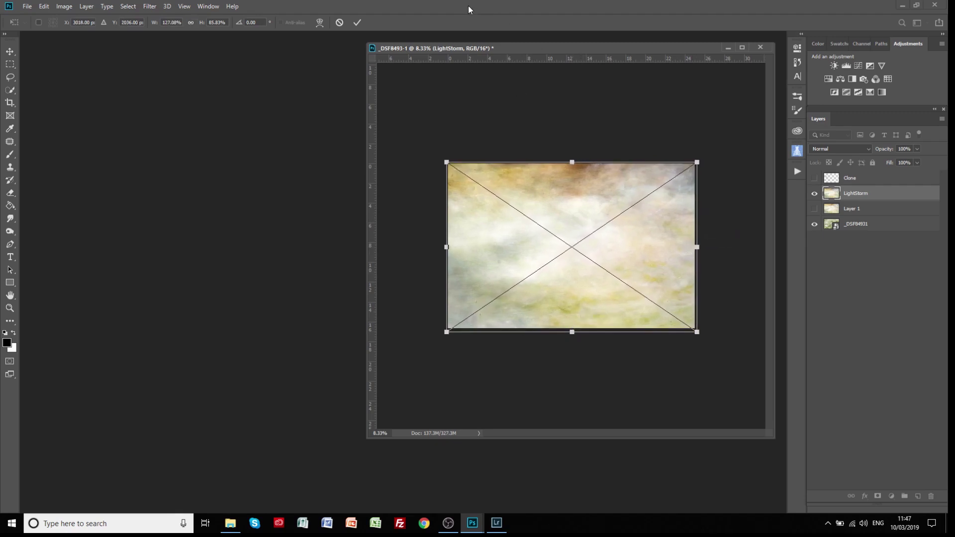
{"action": "left_click", "coordinate": [356, 23]}
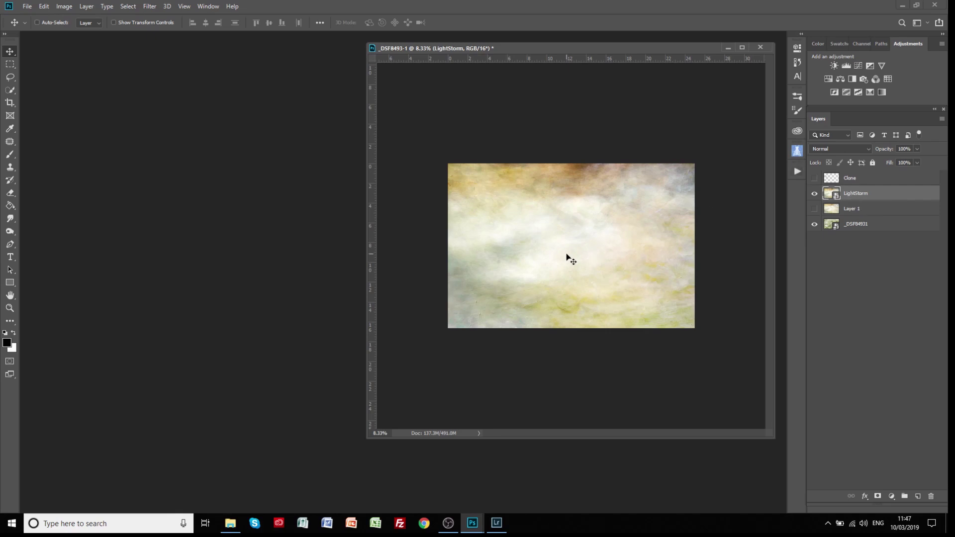
{"action": "left_click", "coordinate": [823, 147]}
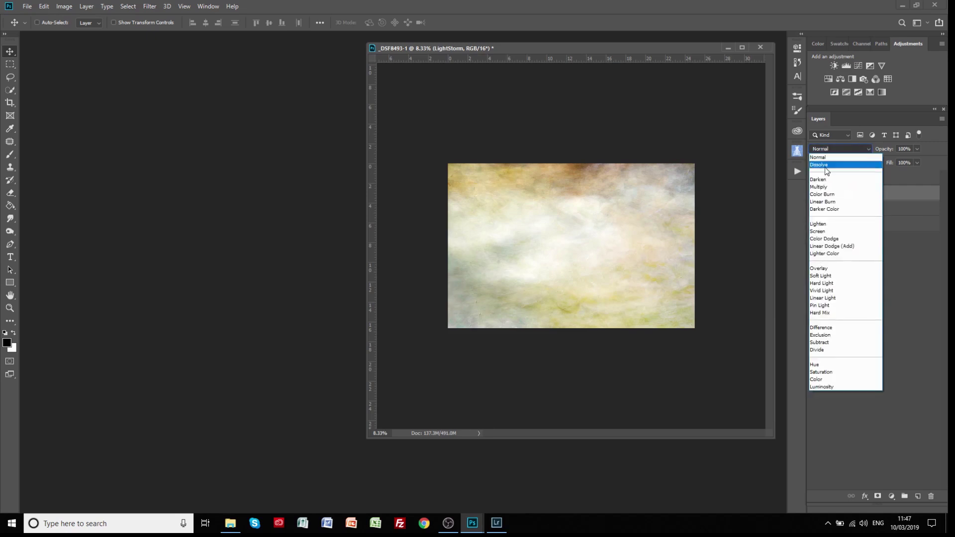
{"action": "left_click", "coordinate": [821, 276]}
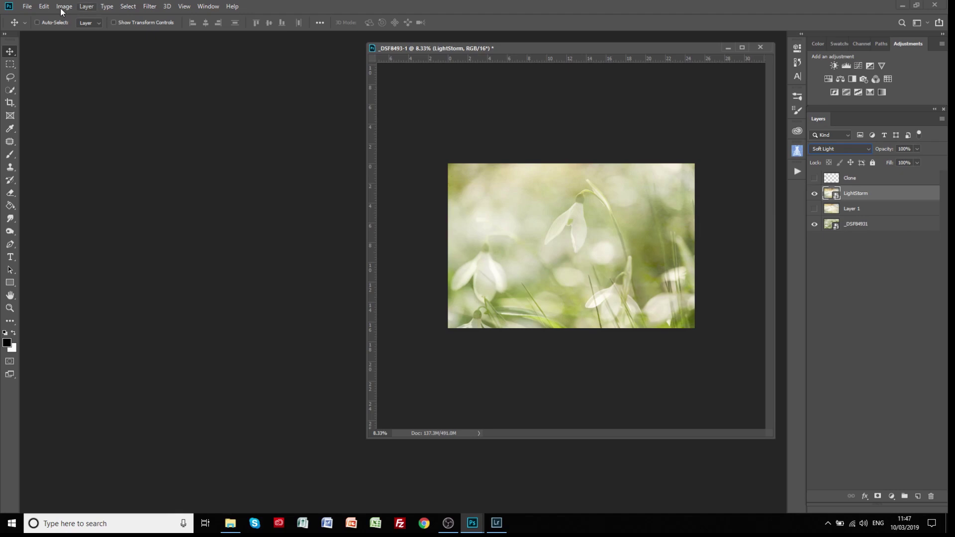
Place the LightStorm2 texture from the Watercolour folder as a linked smart object
{"action": "left_click", "coordinate": [27, 6]}
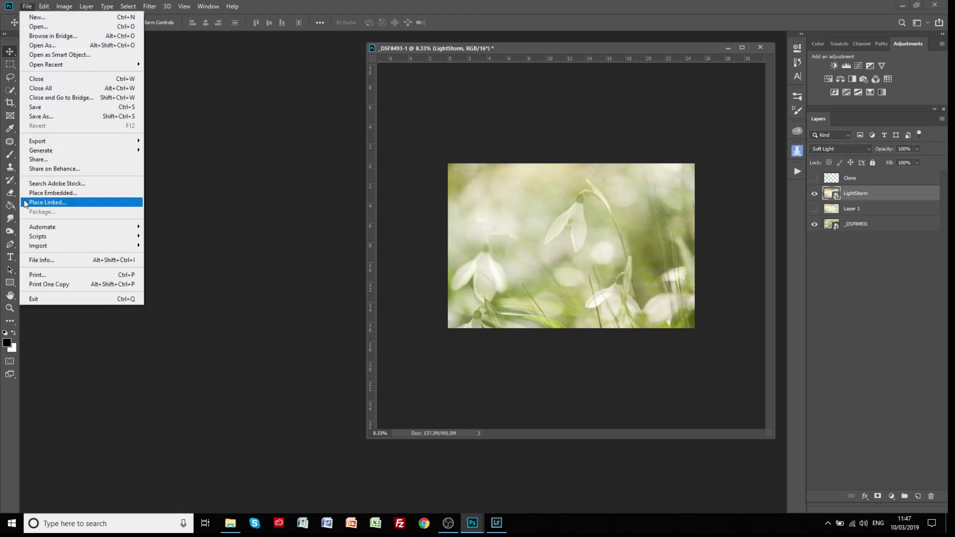
{"action": "left_click", "coordinate": [47, 202]}
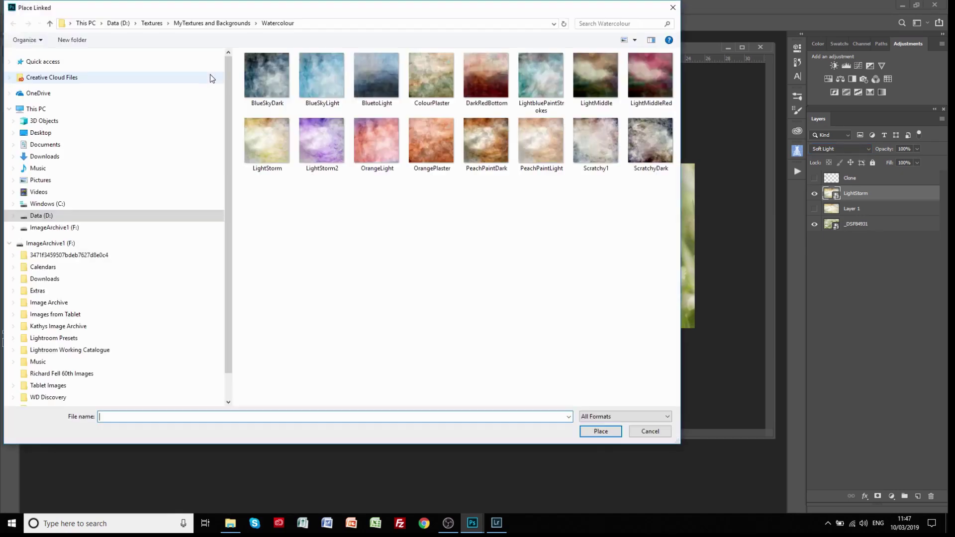
{"action": "left_click", "coordinate": [318, 146]}
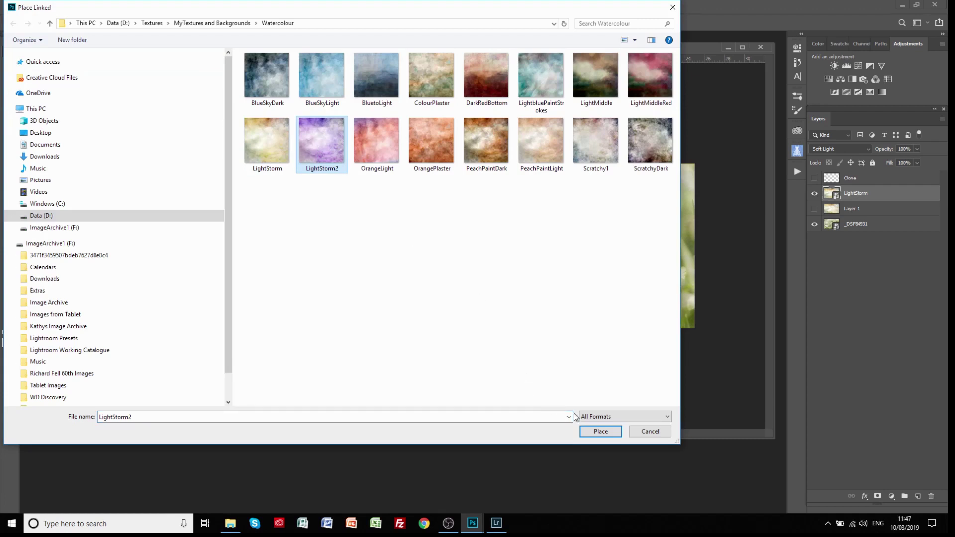
{"action": "left_click", "coordinate": [601, 431]}
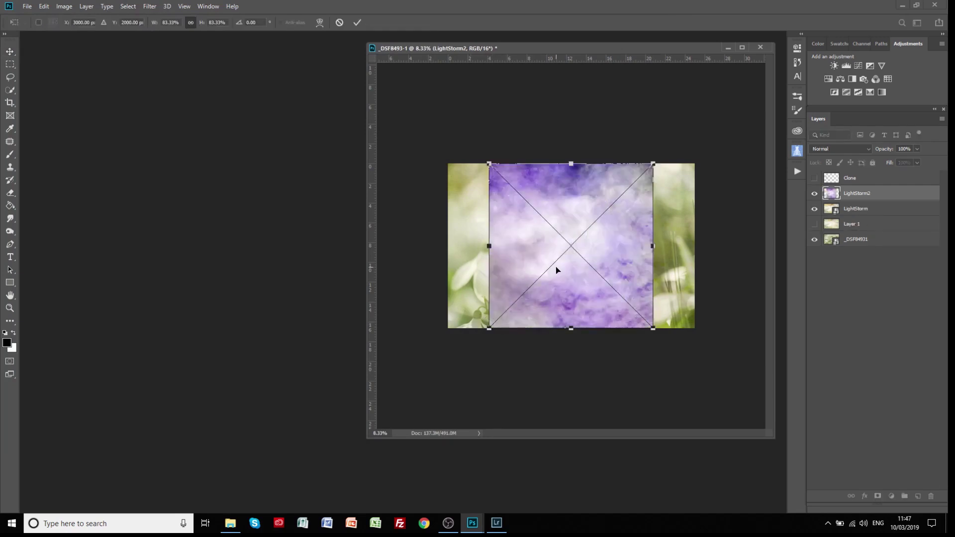
Widen the linked LightStorm2 texture on both sides to cover the full canvas width, and set its blend mode to Soft Light
{"action": "left_click_drag", "start_coordinate": [652, 247], "coordinate": [697, 254]}
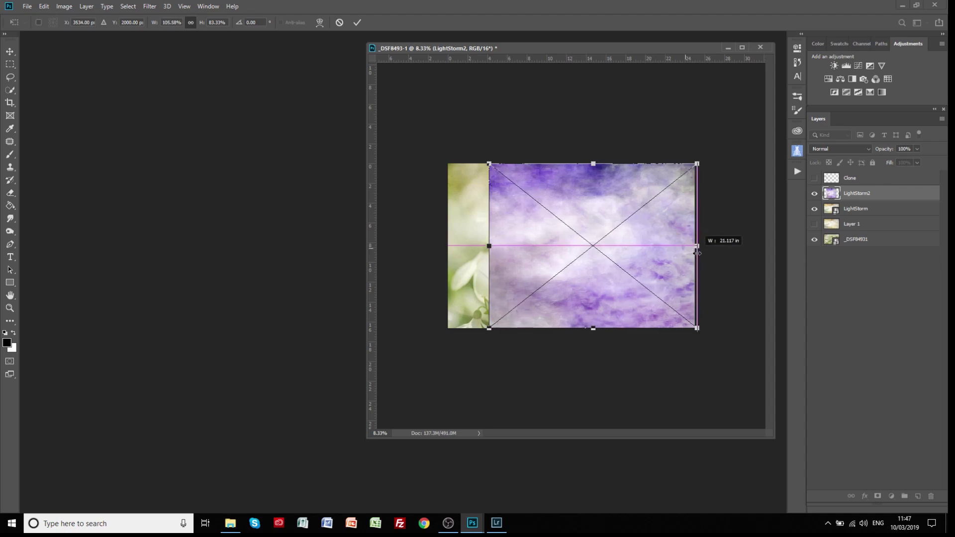
{"action": "left_click_drag", "start_coordinate": [489, 246], "coordinate": [444, 245]}
{"action": "left_click", "coordinate": [356, 24]}
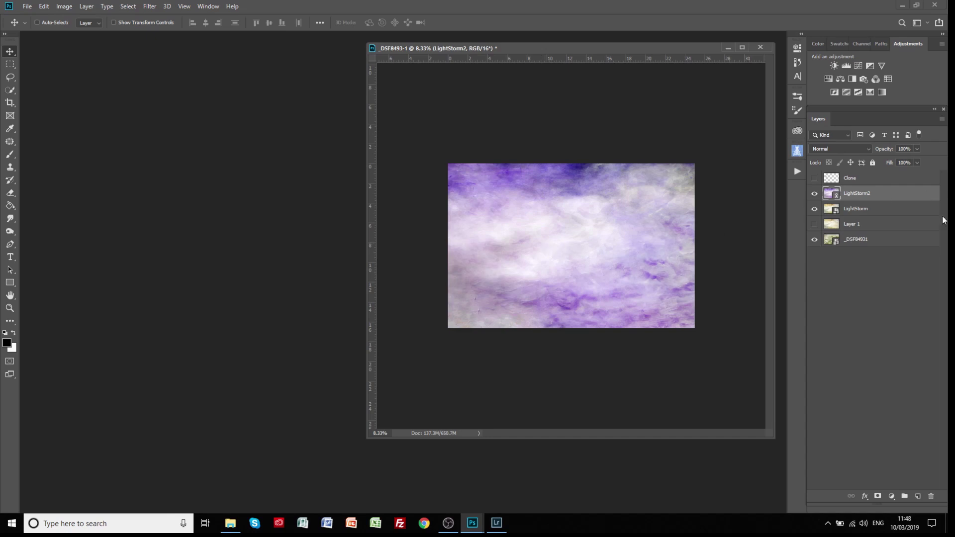
{"action": "left_click", "coordinate": [832, 147]}
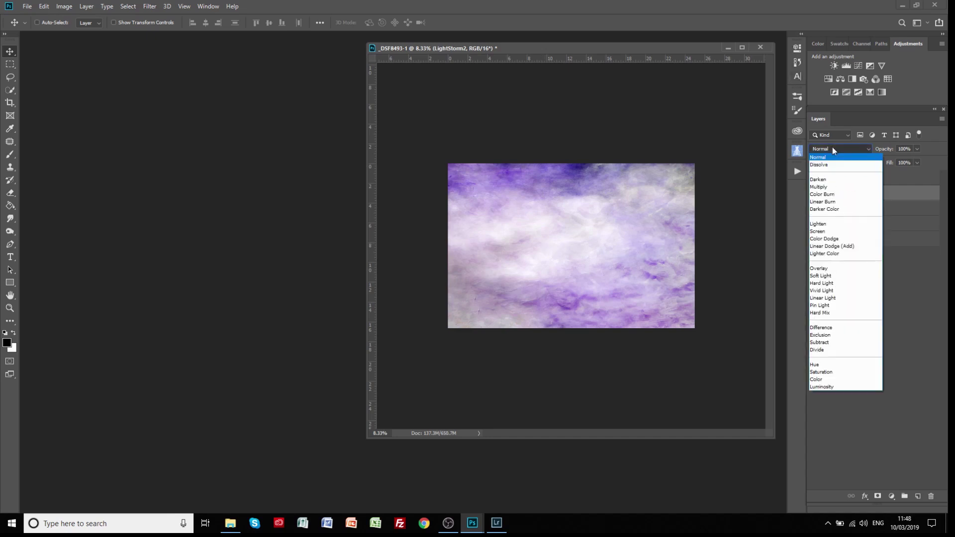
{"action": "left_click", "coordinate": [829, 275]}
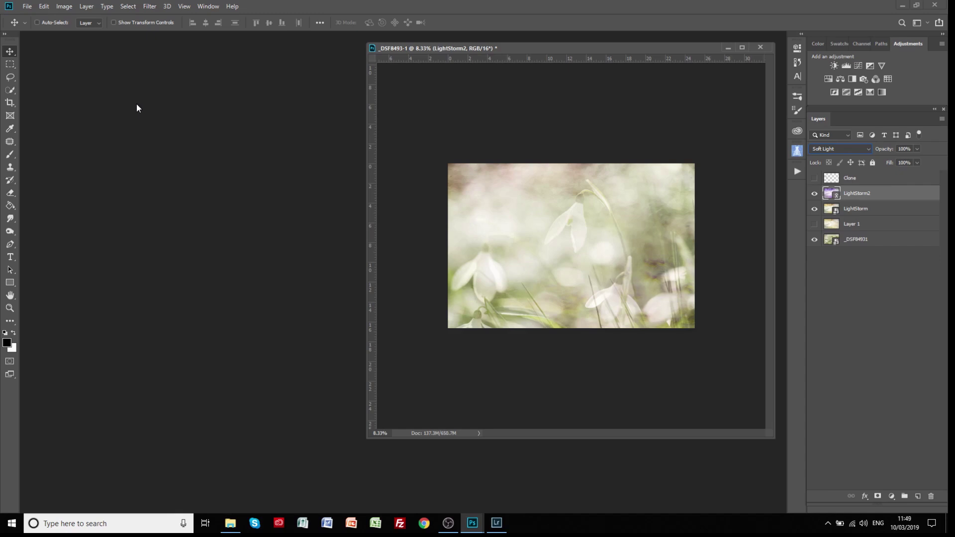
Open the original LightStorm2 texture file, show it at 8.33%, and shrink its window so it sits beside the snowdrop document
{"action": "left_click", "coordinate": [32, 10]}
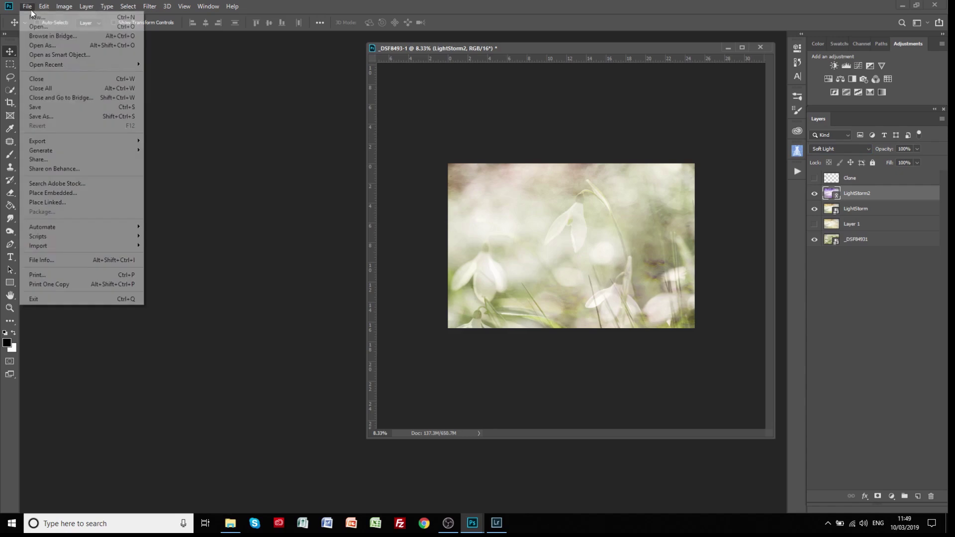
{"action": "left_click", "coordinate": [40, 26]}
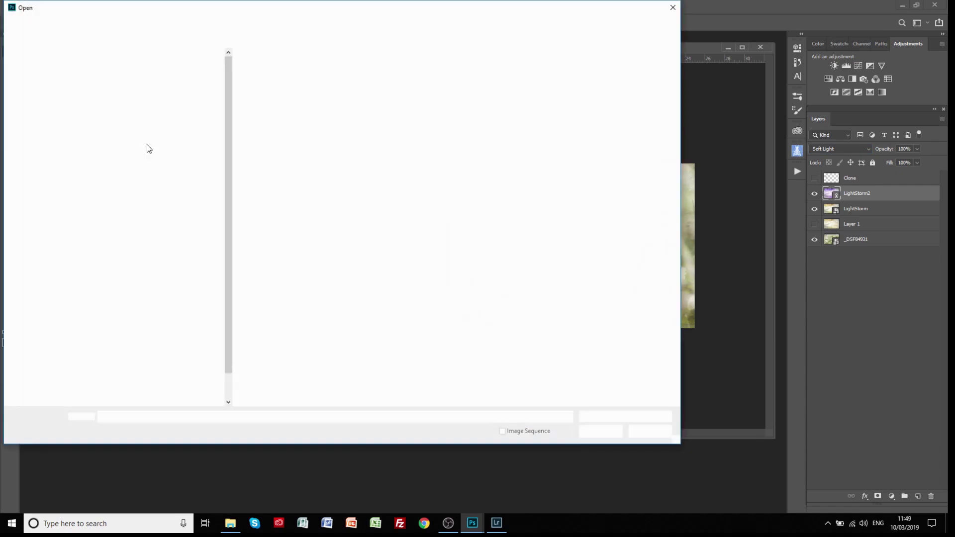
{"action": "double_click", "coordinate": [318, 149]}
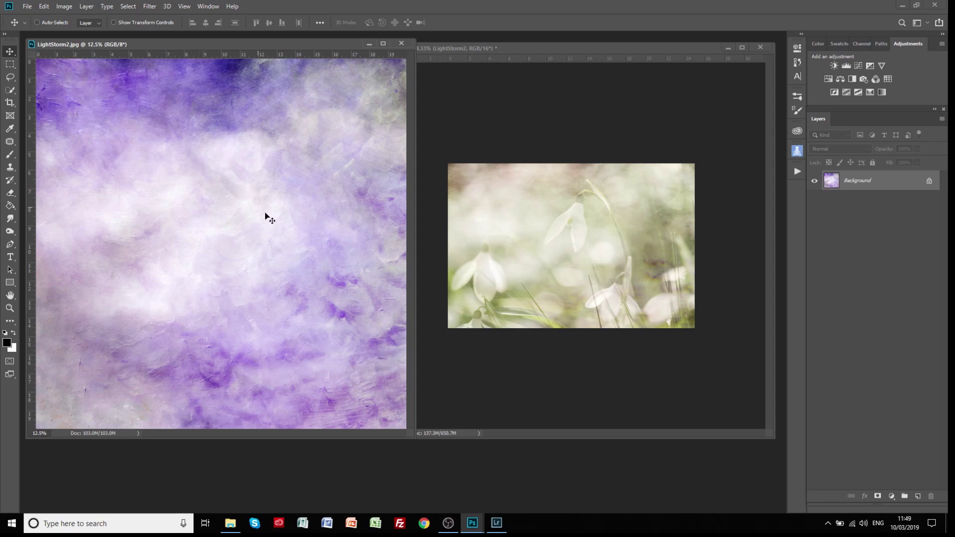
{"action": "key", "text": "ctrl+minus"}
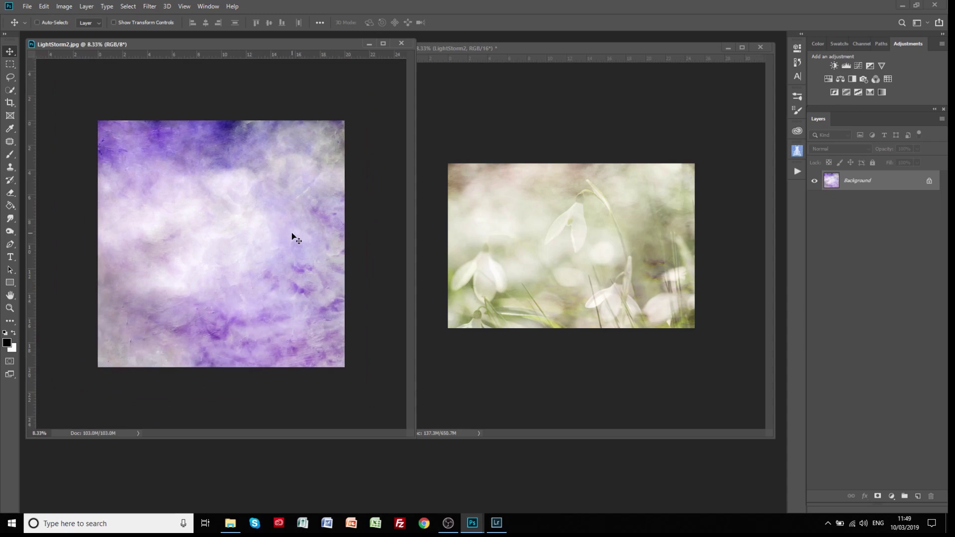
{"action": "left_click_drag", "start_coordinate": [417, 435], "coordinate": [345, 384]}
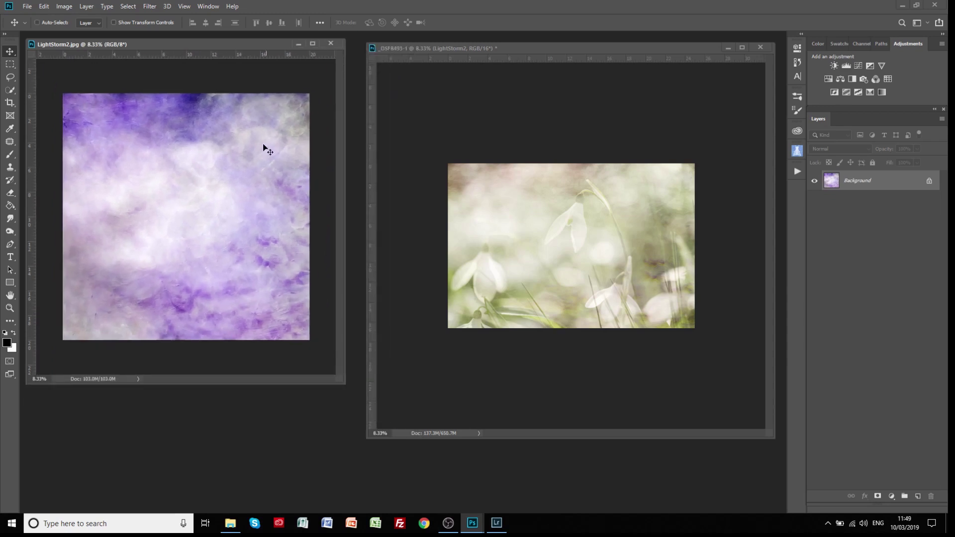
Recolour the open LightStorm2 texture file from purple to green with a Hue/Saturation adjustment, setting the hue to -127
{"action": "left_click", "coordinate": [61, 7]}
{"action": "mouse_move", "coordinate": [100, 32]}
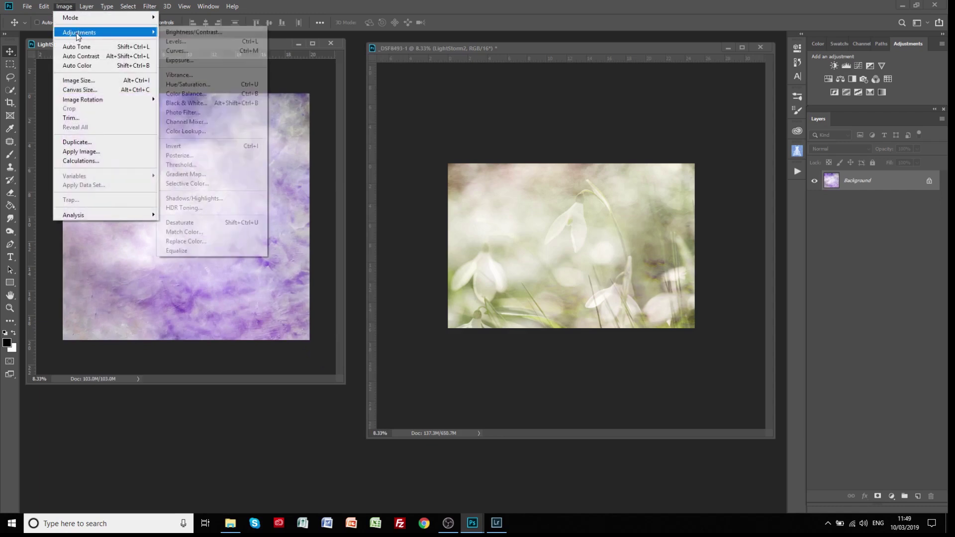
{"action": "left_click", "coordinate": [187, 85]}
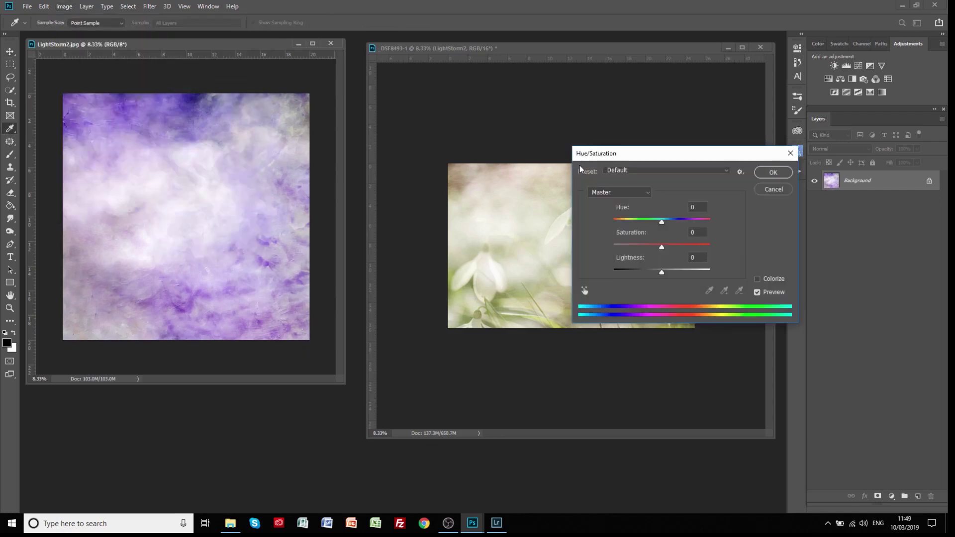
{"action": "left_click", "coordinate": [661, 222]}
{"action": "left_click_drag", "start_coordinate": [661, 222], "coordinate": [625, 222]}
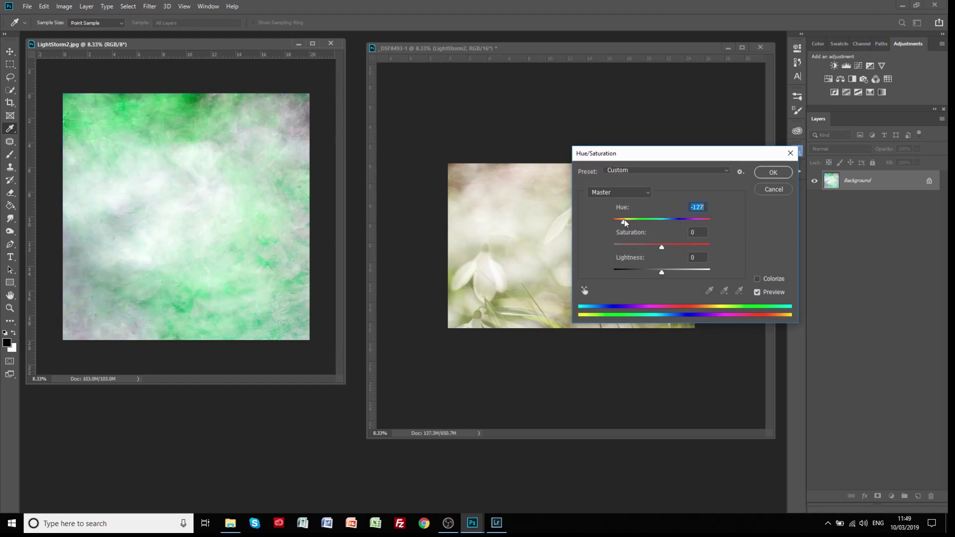
{"action": "left_click", "coordinate": [773, 172]}
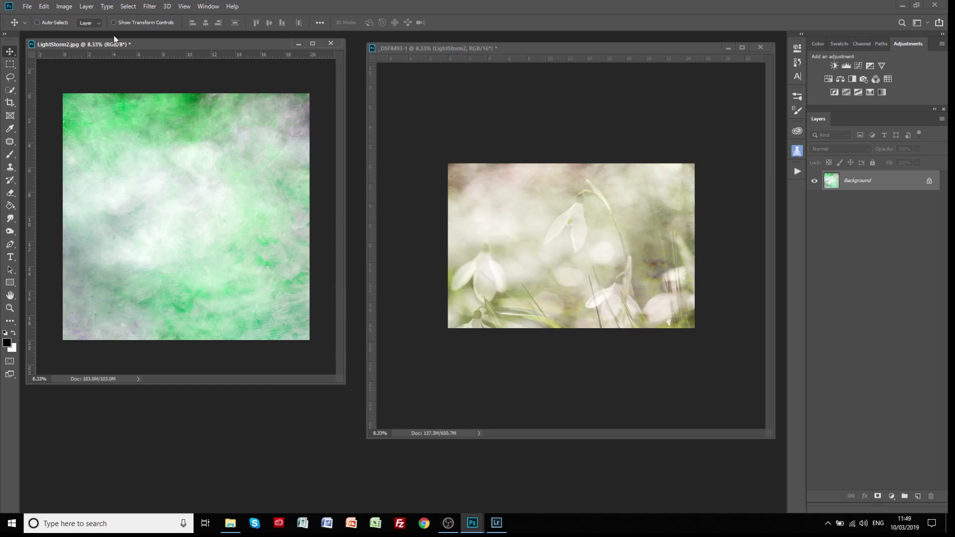
Save the recoloured LightStorm2.jpg source file and close its window
{"action": "left_click", "coordinate": [44, 7]}
{"action": "left_click", "coordinate": [26, 6]}
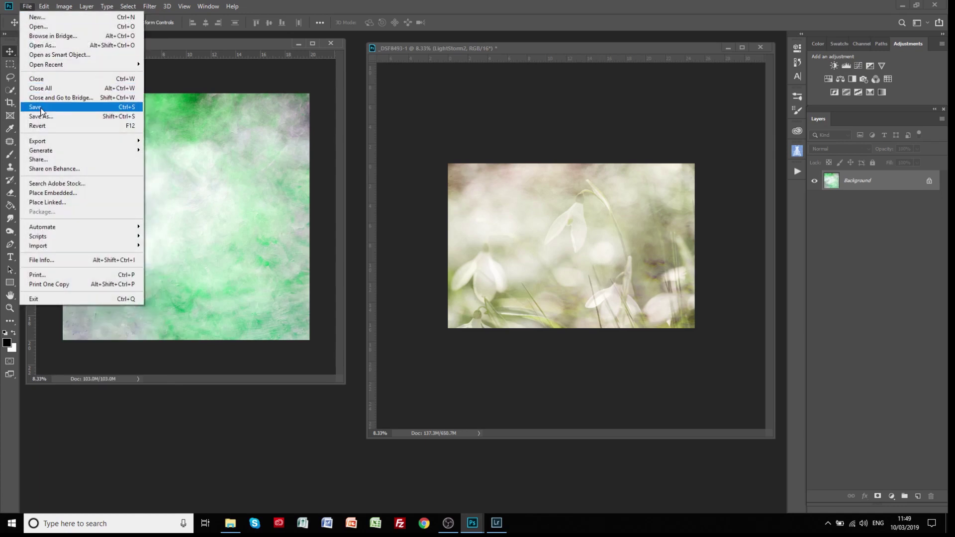
{"action": "left_click", "coordinate": [42, 109]}
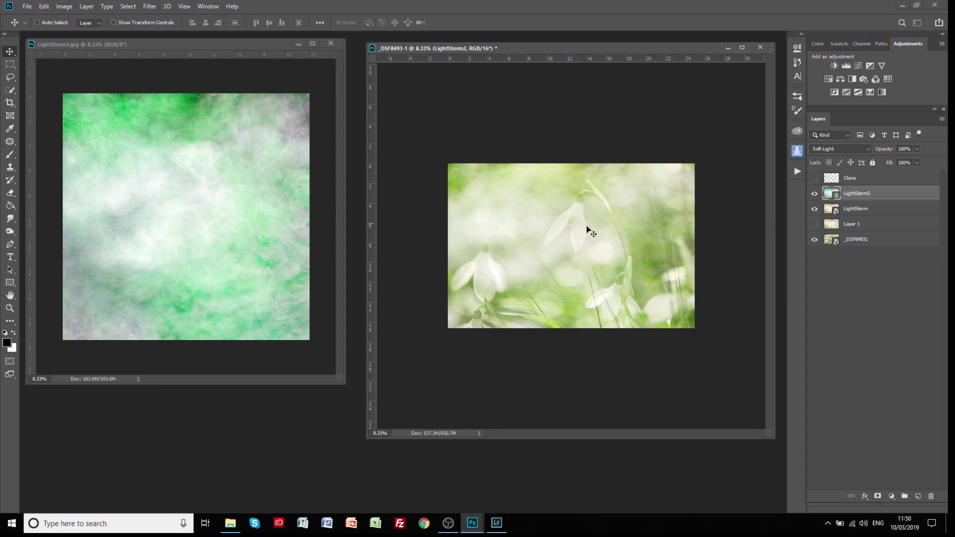
{"action": "left_click", "coordinate": [331, 44]}
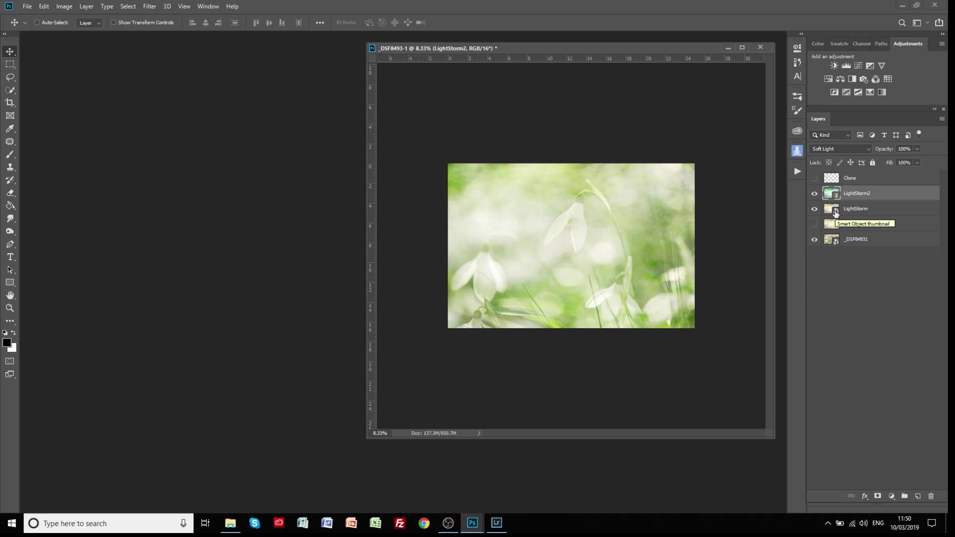
Hide the LightStorm2 layer and open the contents of the embedded LightStorm smart object
{"action": "left_click", "coordinate": [815, 194]}
{"action": "left_click", "coordinate": [835, 212]}
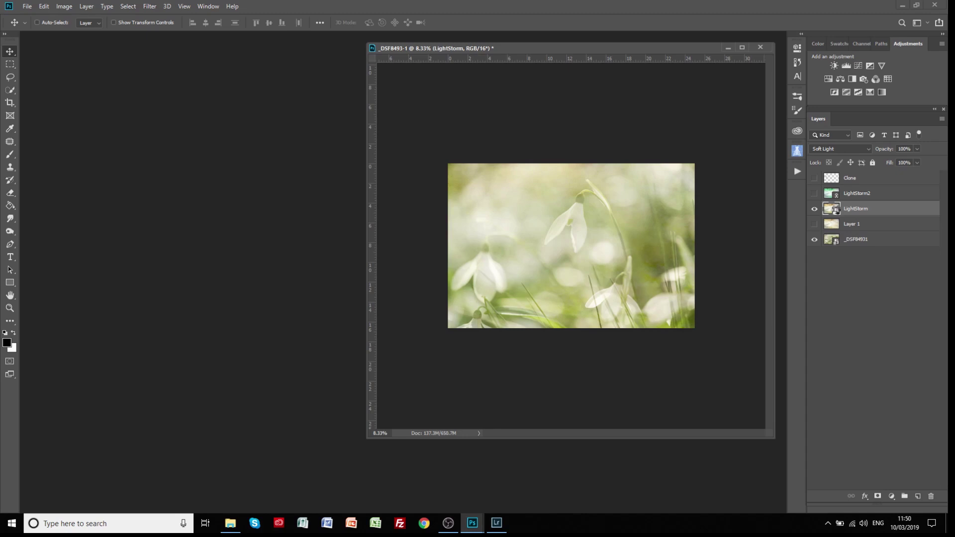
{"action": "double_click", "coordinate": [836, 211]}
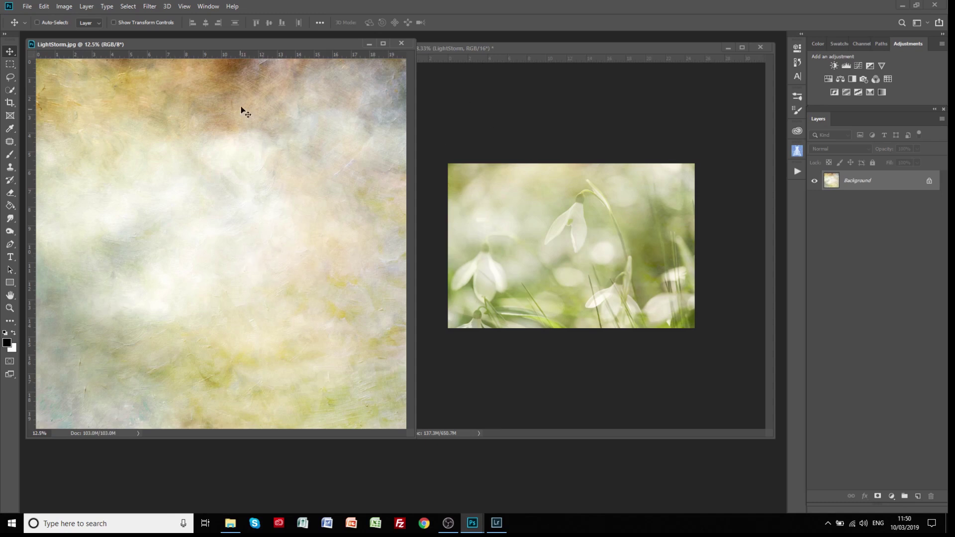
Try a Hue/Saturation shift with hue -65 on the embedded LightStorm.jpg contents, and close the file without saving
{"action": "left_click", "coordinate": [64, 7]}
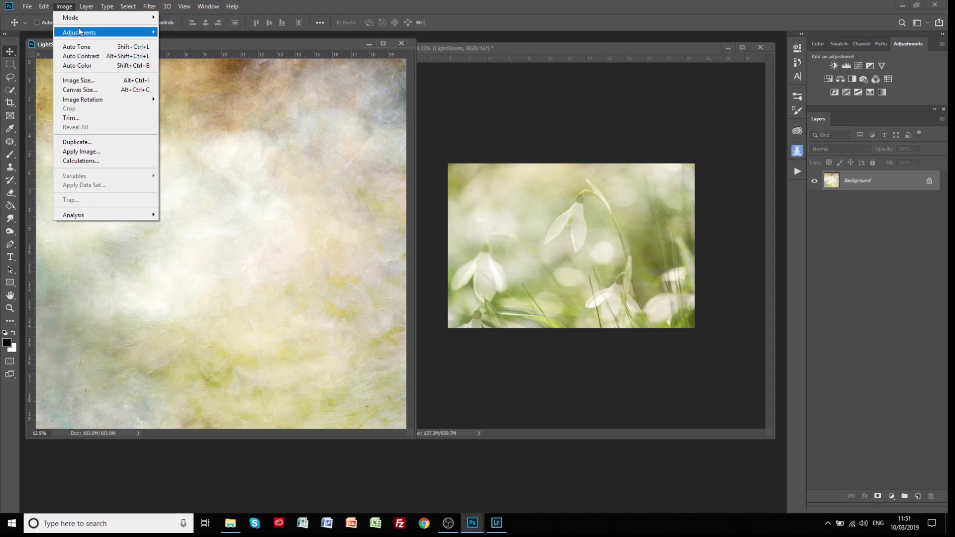
{"action": "mouse_move", "coordinate": [81, 33]}
{"action": "left_click", "coordinate": [174, 86]}
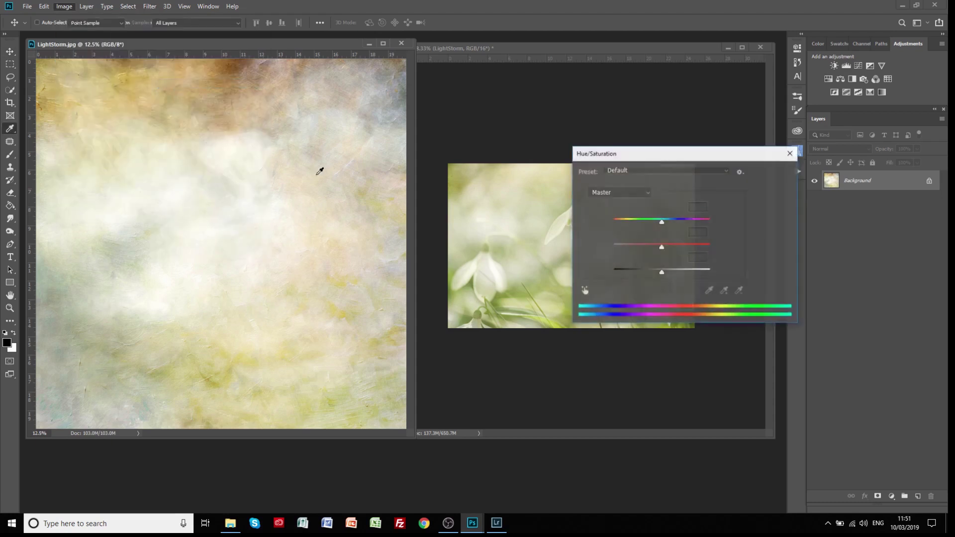
{"action": "left_click_drag", "start_coordinate": [661, 223], "coordinate": [639, 223]}
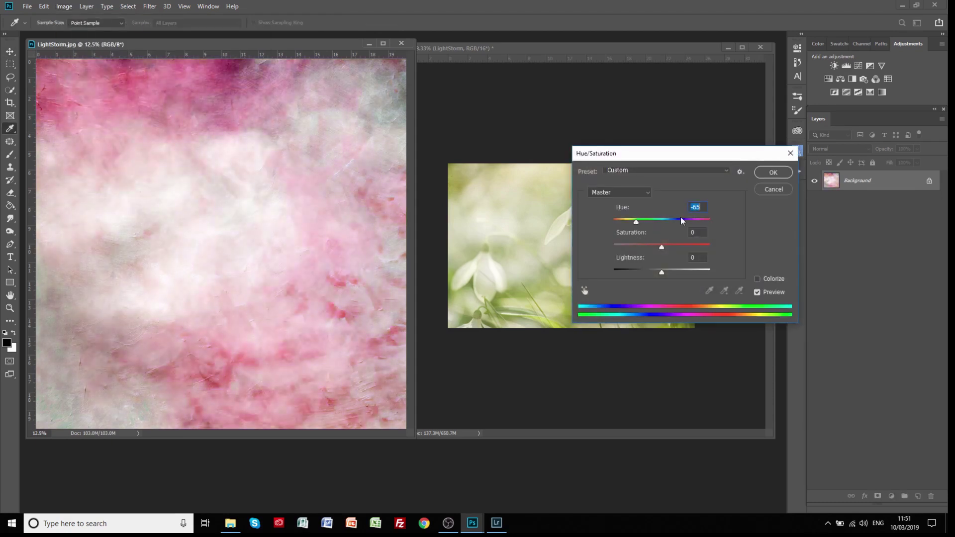
{"action": "left_click", "coordinate": [773, 172]}
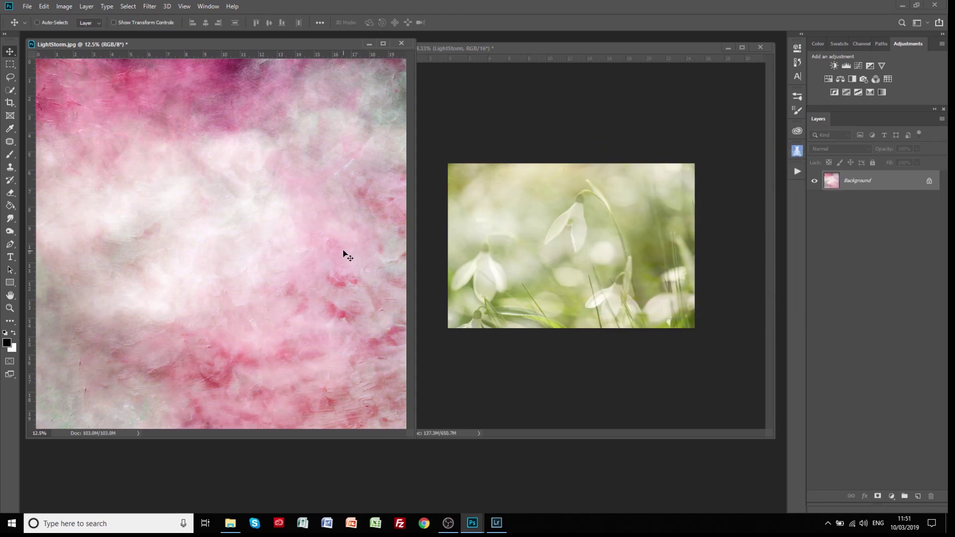
{"action": "left_click", "coordinate": [401, 44]}
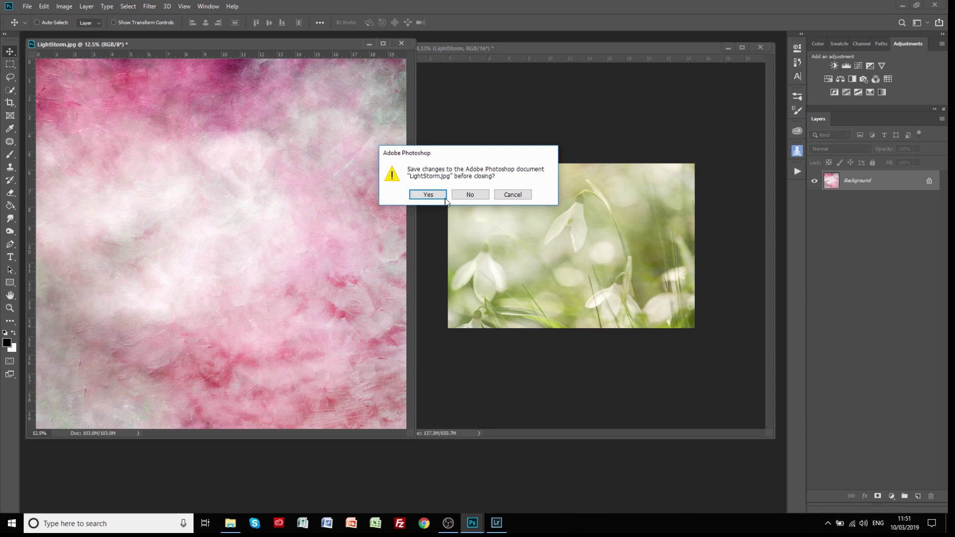
{"action": "left_click", "coordinate": [471, 196]}
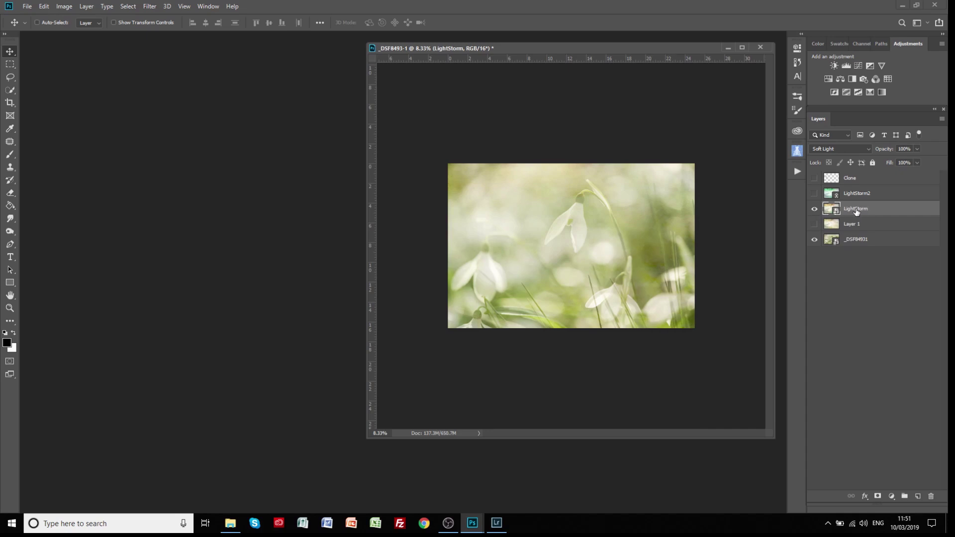
Try a Hue/Saturation adjustment layer clipped to the LightStorm layer with hue -96, and delete it
{"action": "left_click", "coordinate": [828, 79]}
{"action": "mouse_move", "coordinate": [712, 115]}
{"action": "left_mouse_down"}
{"action": "mouse_move", "coordinate": [682, 112]}
{"action": "mouse_move", "coordinate": [725, 114]}
{"action": "mouse_move", "coordinate": [696, 115]}
{"action": "mouse_move", "coordinate": [707, 118]}
{"action": "left_mouse_up"}
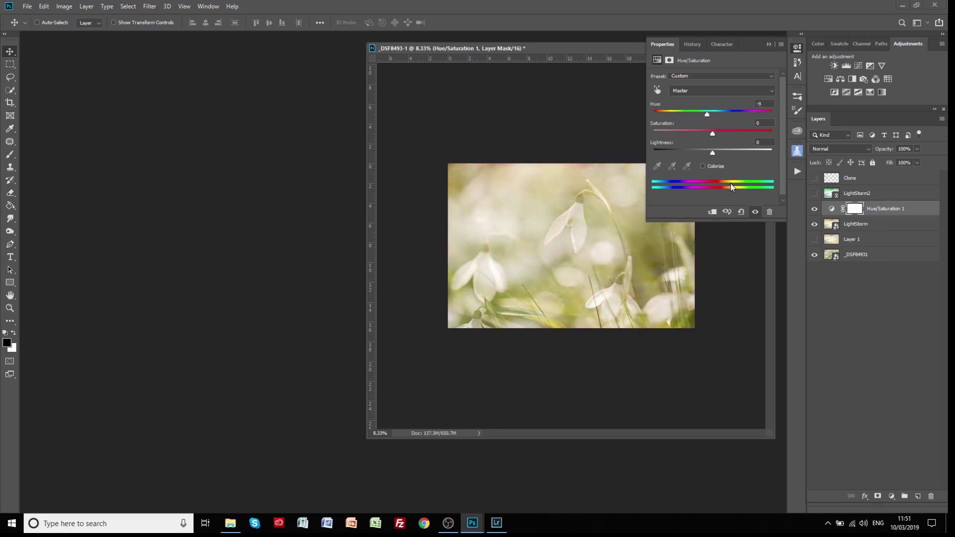
{"action": "left_click", "coordinate": [712, 212]}
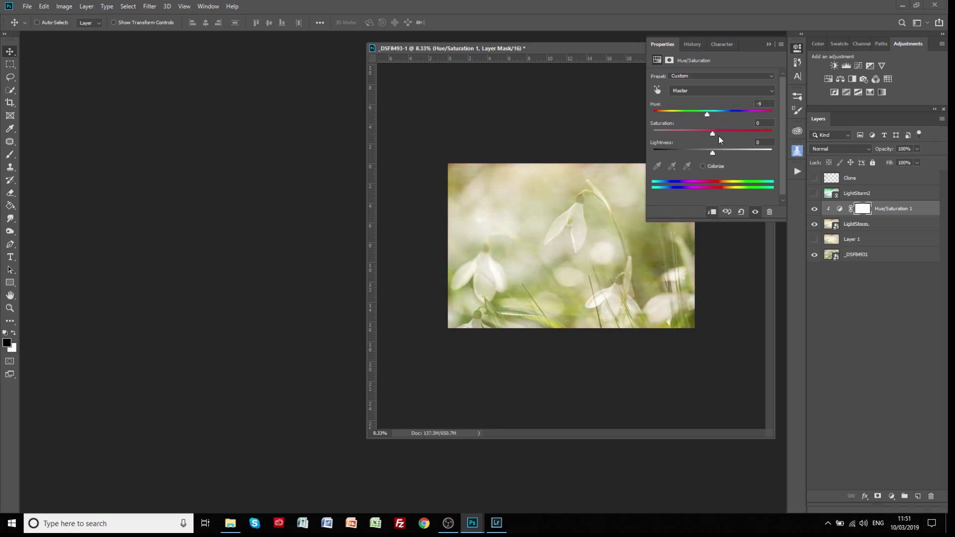
{"action": "left_click_drag", "start_coordinate": [708, 116], "coordinate": [674, 114]}
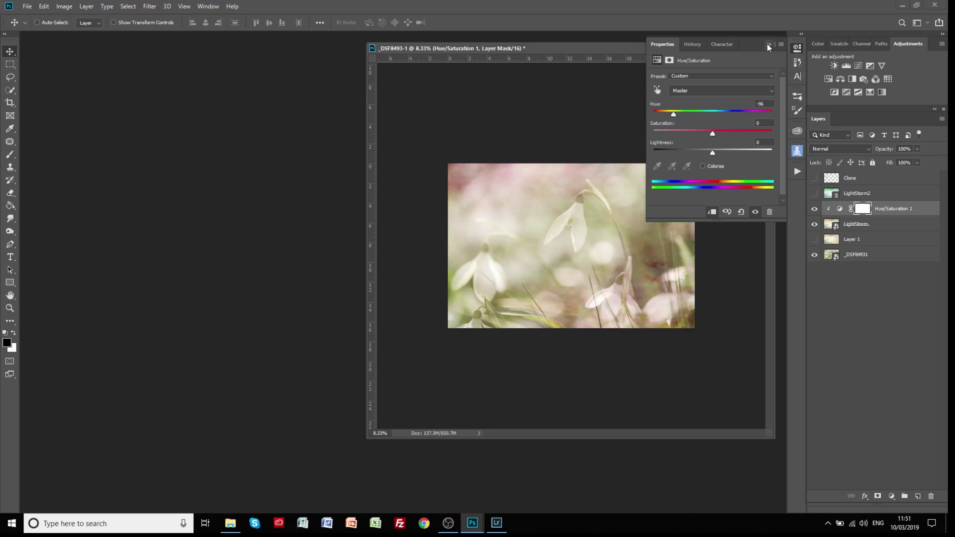
{"action": "left_click", "coordinate": [769, 212]}
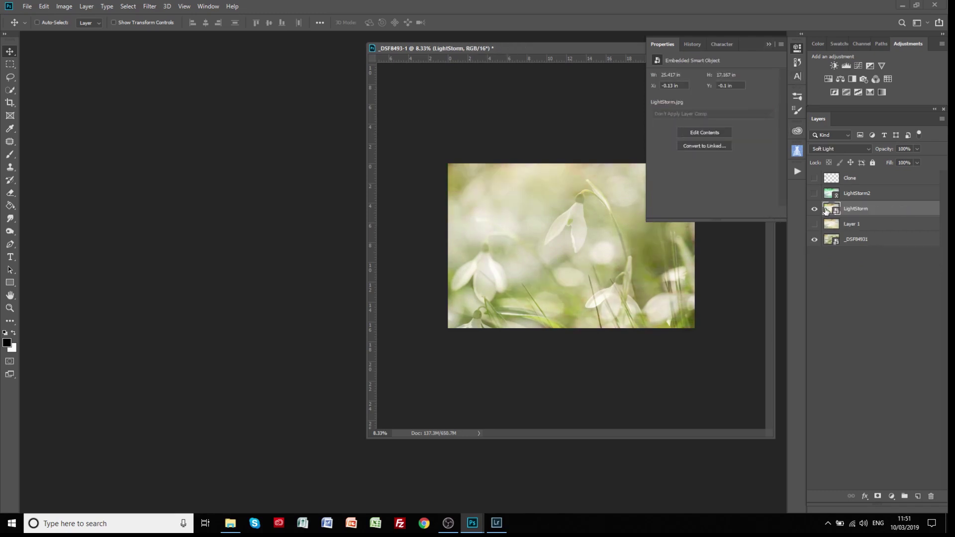
{"action": "left_click", "coordinate": [769, 47]}
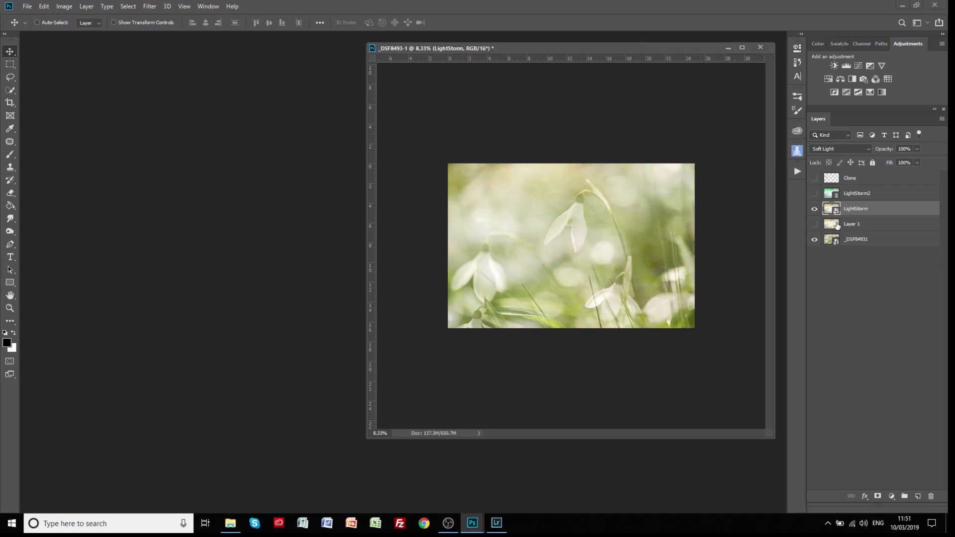
Apply Hue/Saturation directly to the LightStorm smart object as a smart filter with hue -57
{"action": "left_click", "coordinate": [60, 9]}
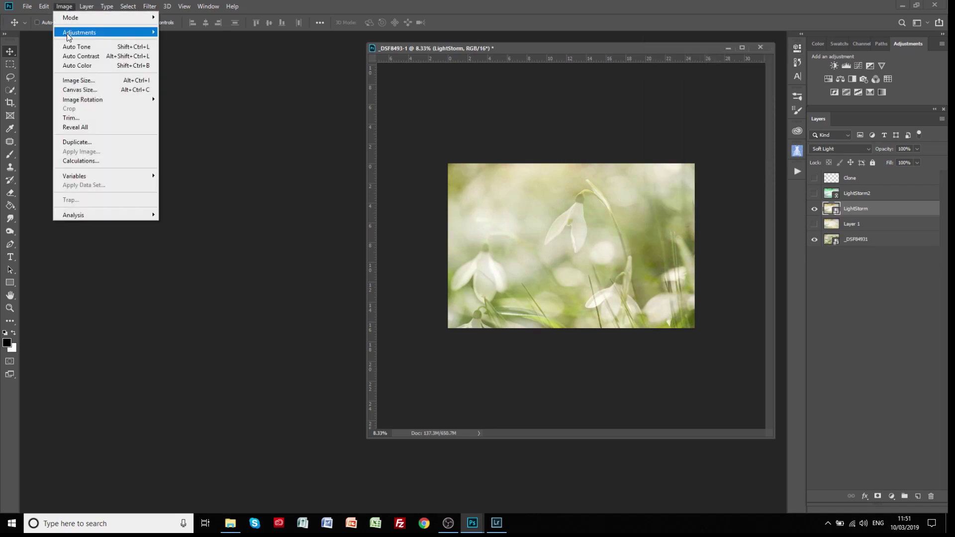
{"action": "mouse_move", "coordinate": [119, 32]}
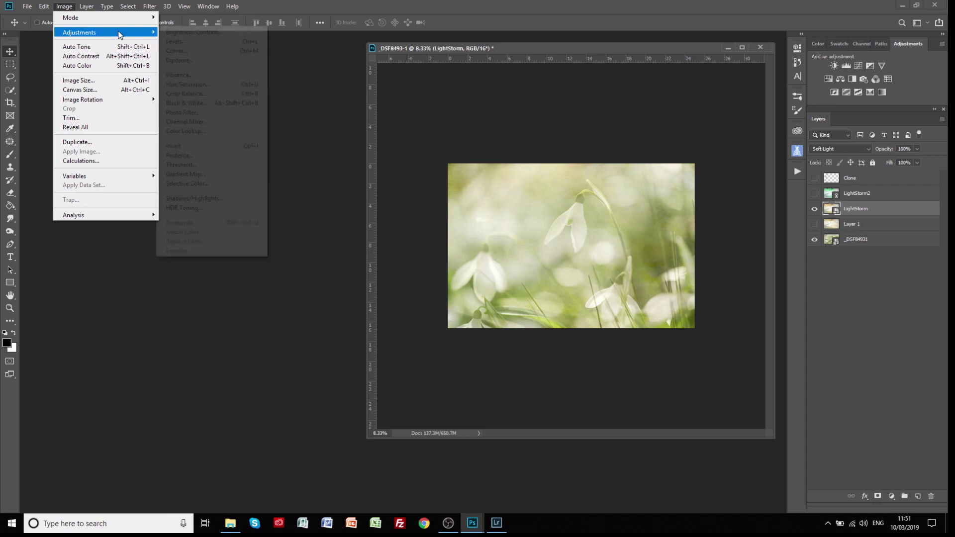
{"action": "left_click", "coordinate": [180, 85]}
{"action": "left_click_drag", "start_coordinate": [447, 168], "coordinate": [471, 167]}
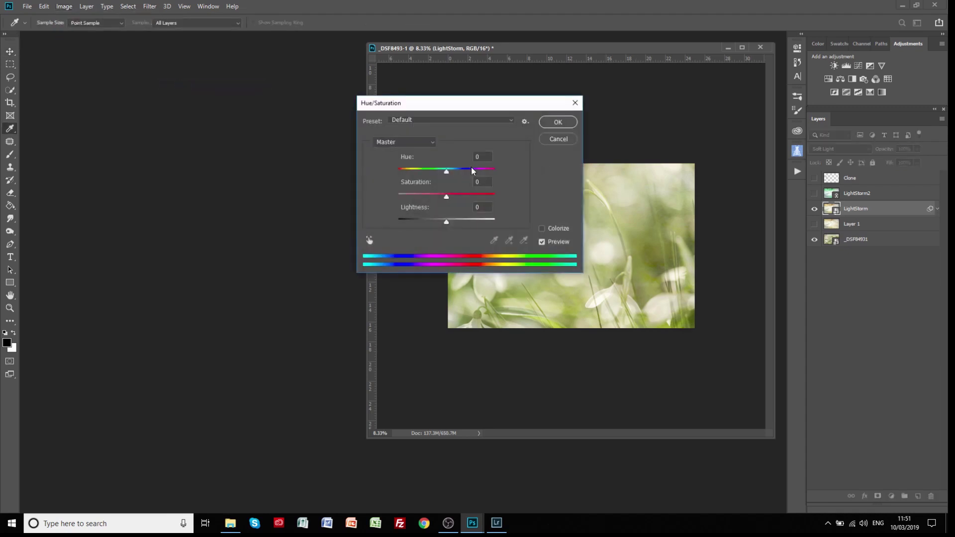
{"action": "key", "text": "Return"}
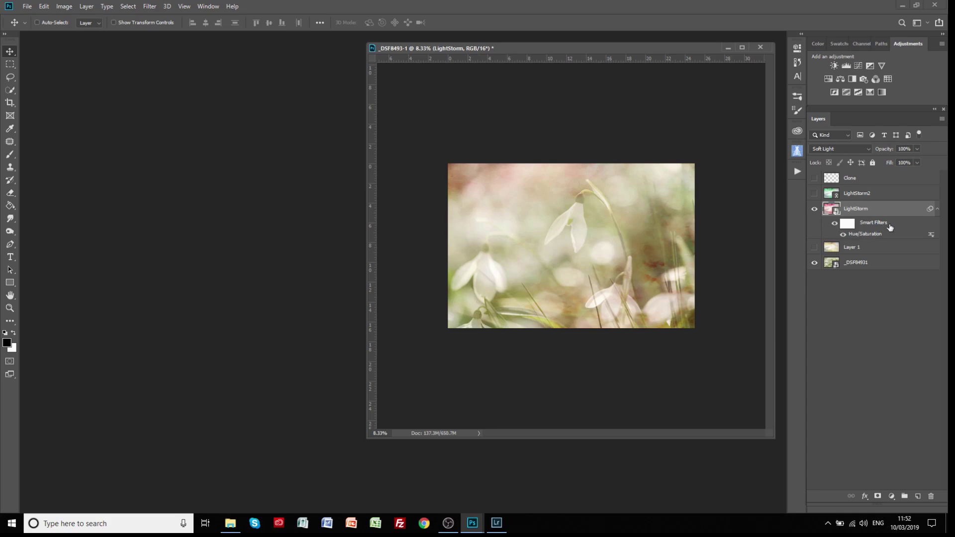
Reopen LightStorm's Hue/Saturation smart filter, try a hue of -36, and discard the change
{"action": "double_click", "coordinate": [855, 238]}
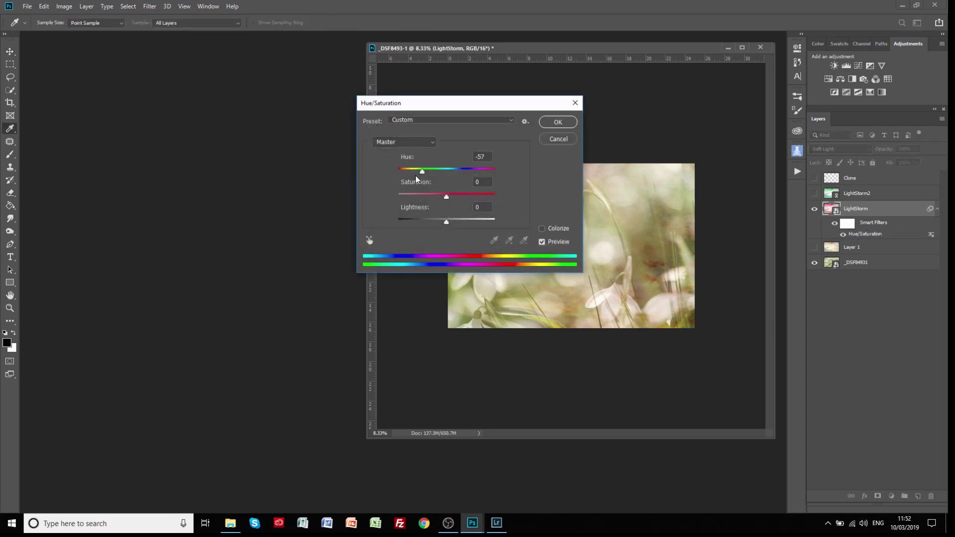
{"action": "mouse_move", "coordinate": [419, 172]}
{"action": "left_mouse_down"}
{"action": "mouse_move", "coordinate": [461, 179]}
{"action": "mouse_move", "coordinate": [413, 176]}
{"action": "mouse_move", "coordinate": [462, 175]}
{"action": "mouse_move", "coordinate": [430, 177]}
{"action": "left_mouse_up"}
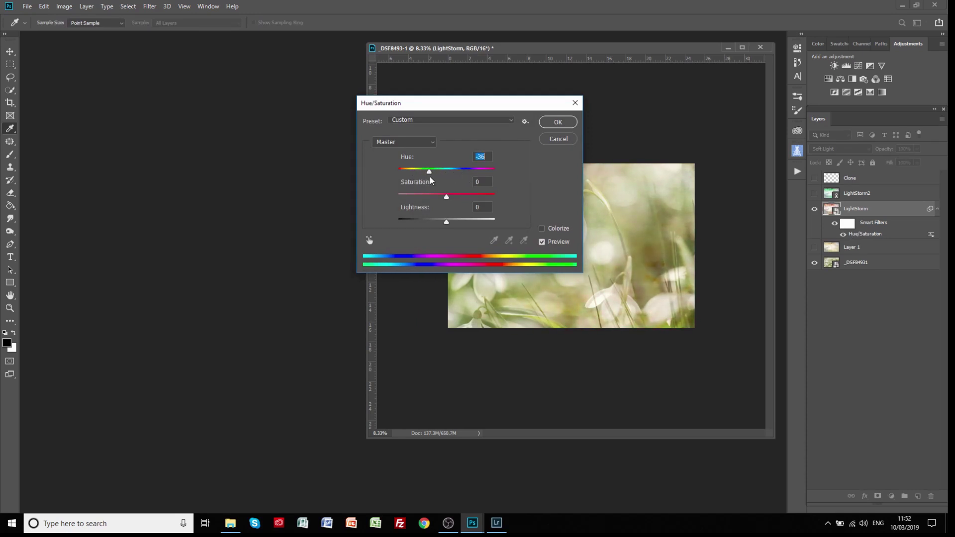
{"action": "left_click", "coordinate": [555, 137]}
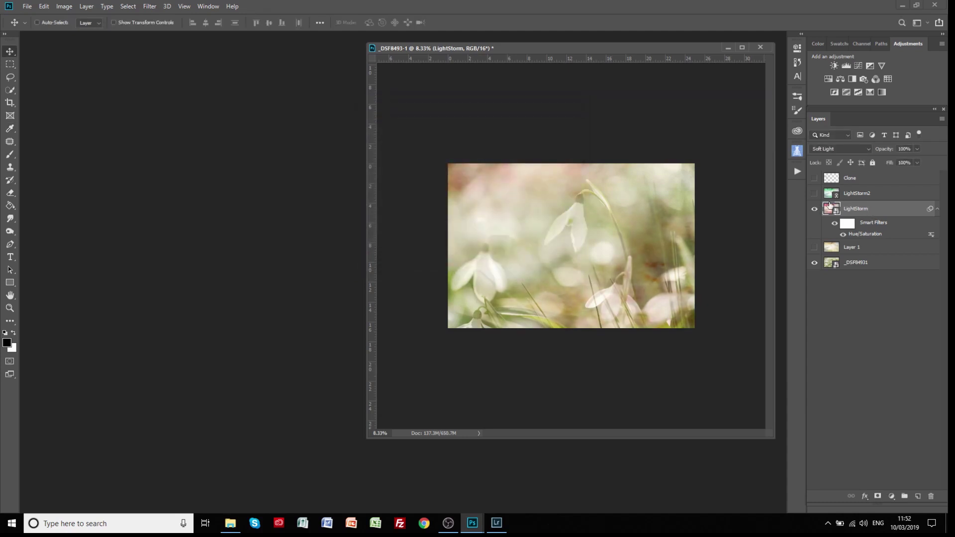